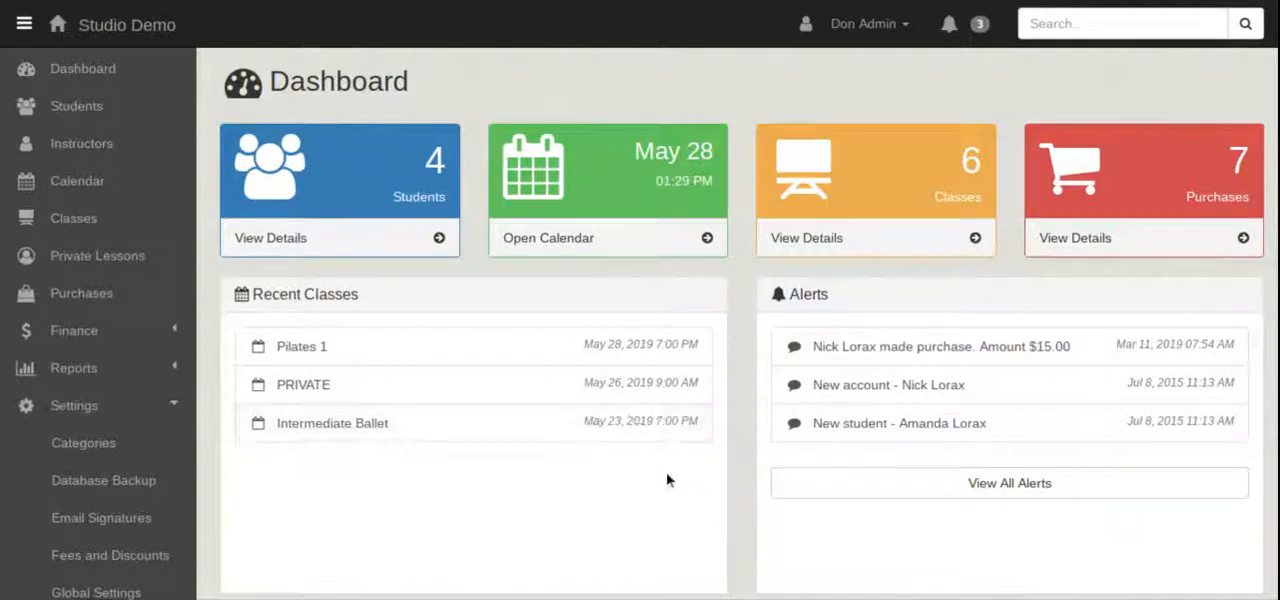
# Open a blank new class form, examine its Genre, Level, Program and Location fields, and close it without saving.
pyautogui.click(49, 236)
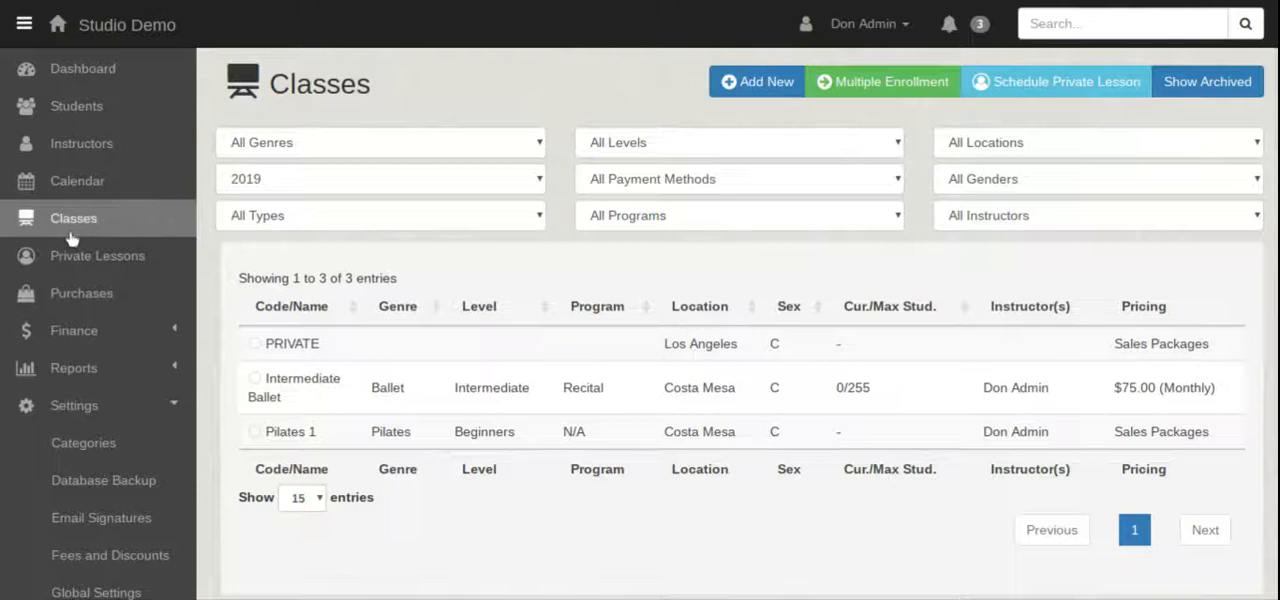
pyautogui.click(756, 99)
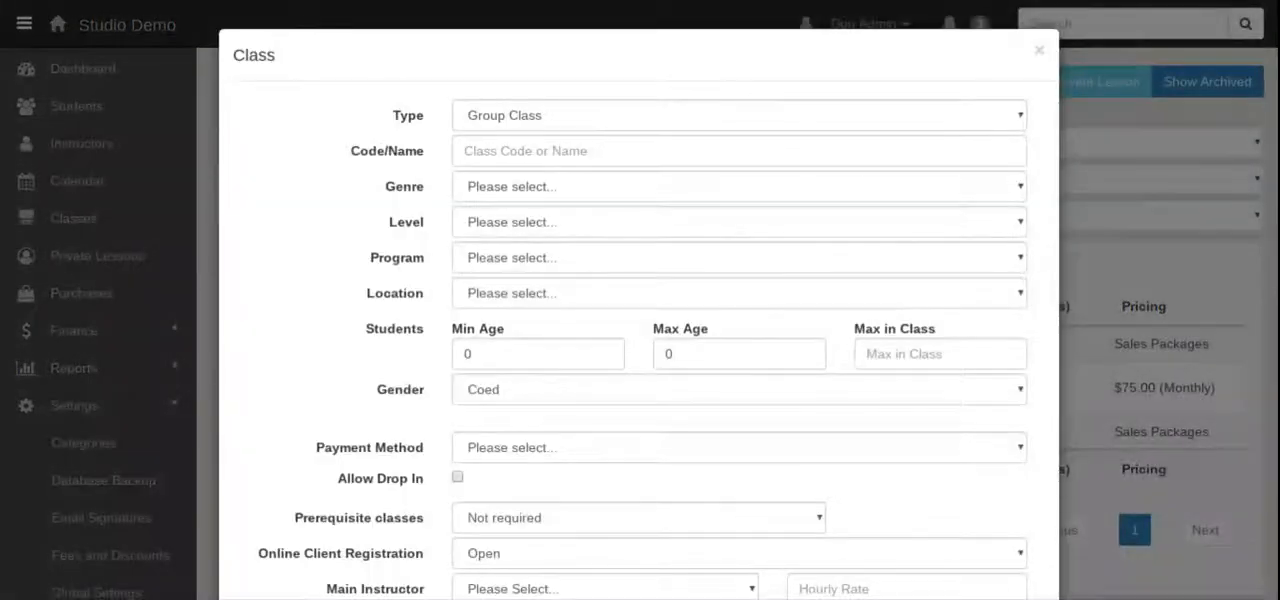
pyautogui.scroll(-1, 864, 225)
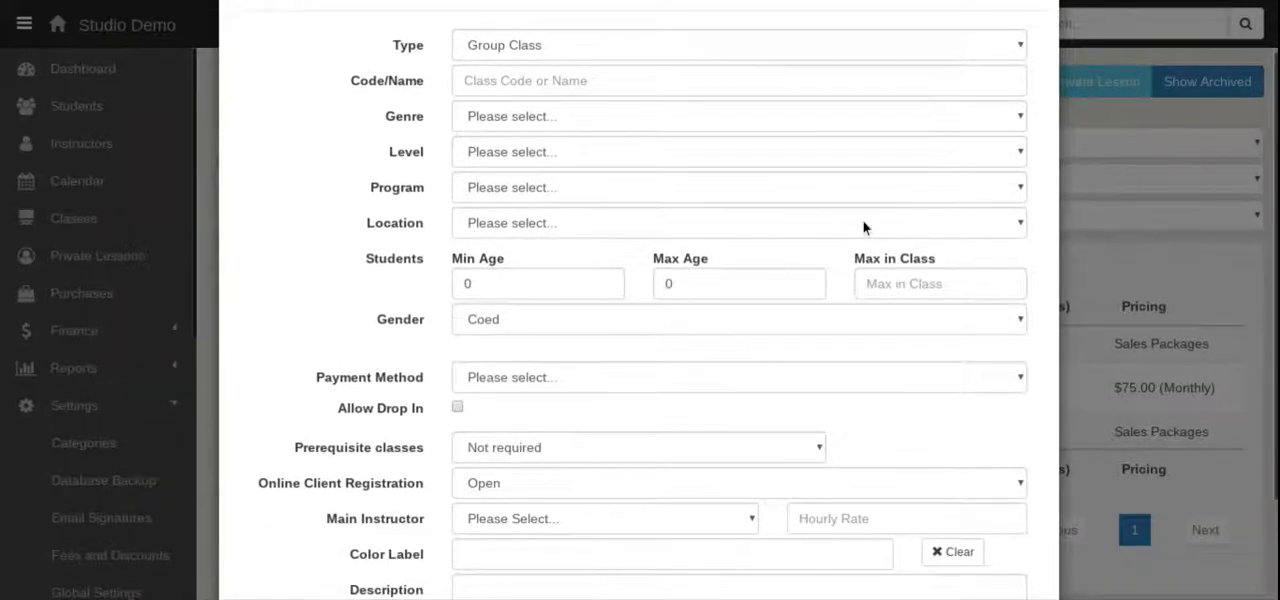
pyautogui.click(564, 121)
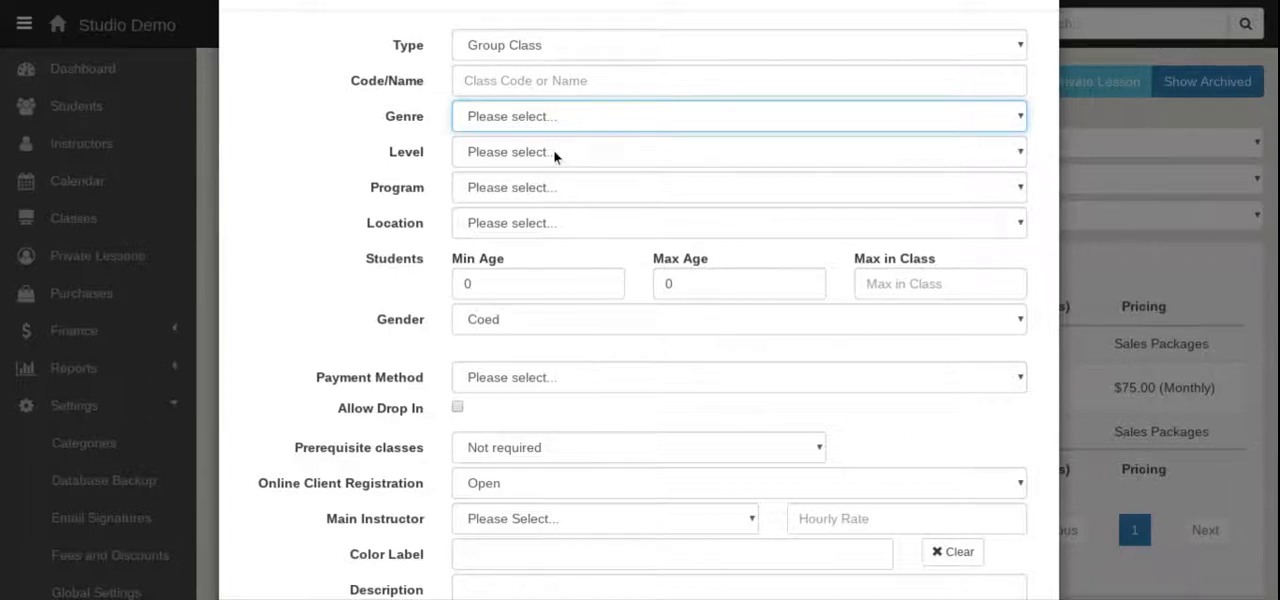
pyautogui.click(554, 155)
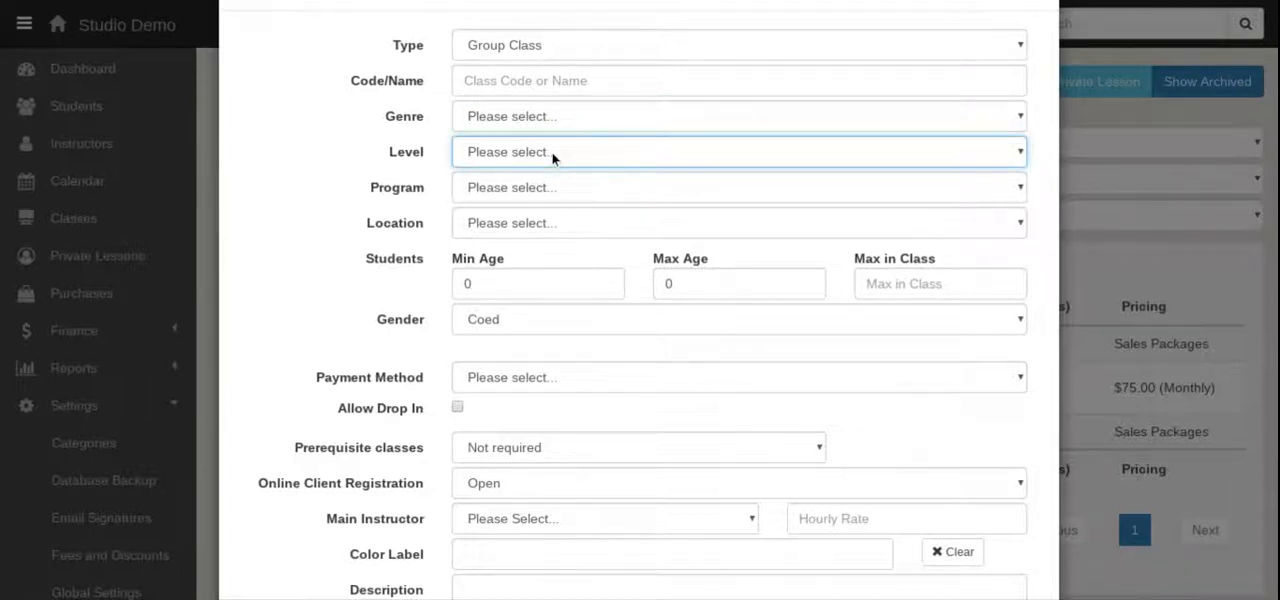
pyautogui.click(520, 197)
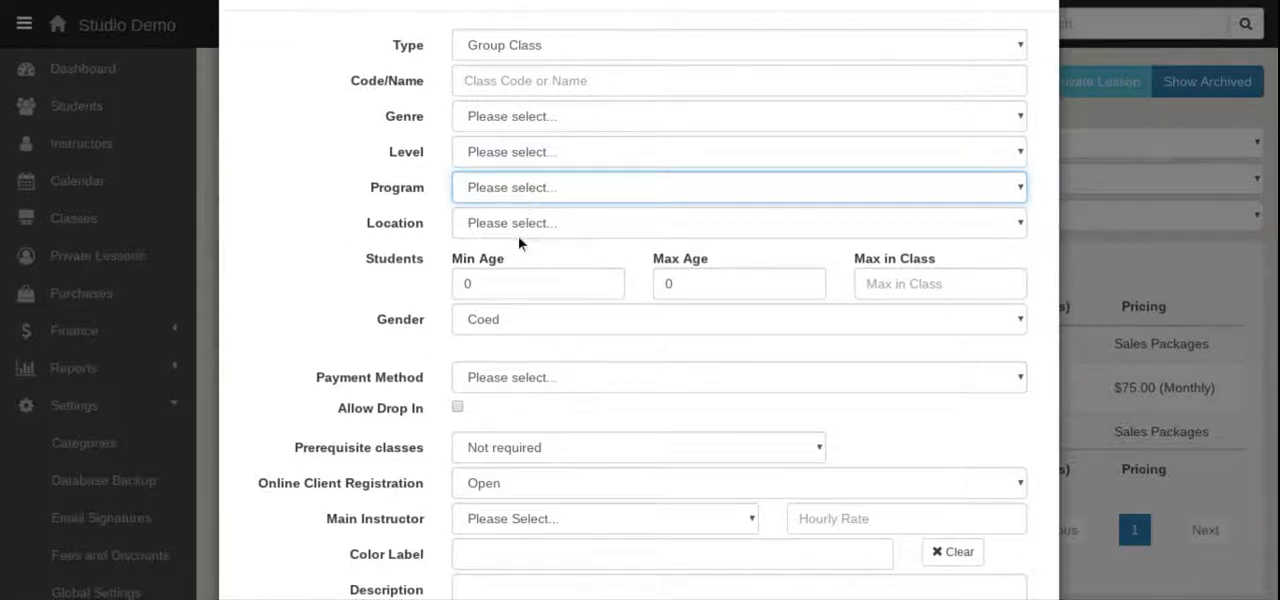
pyautogui.click(519, 237)
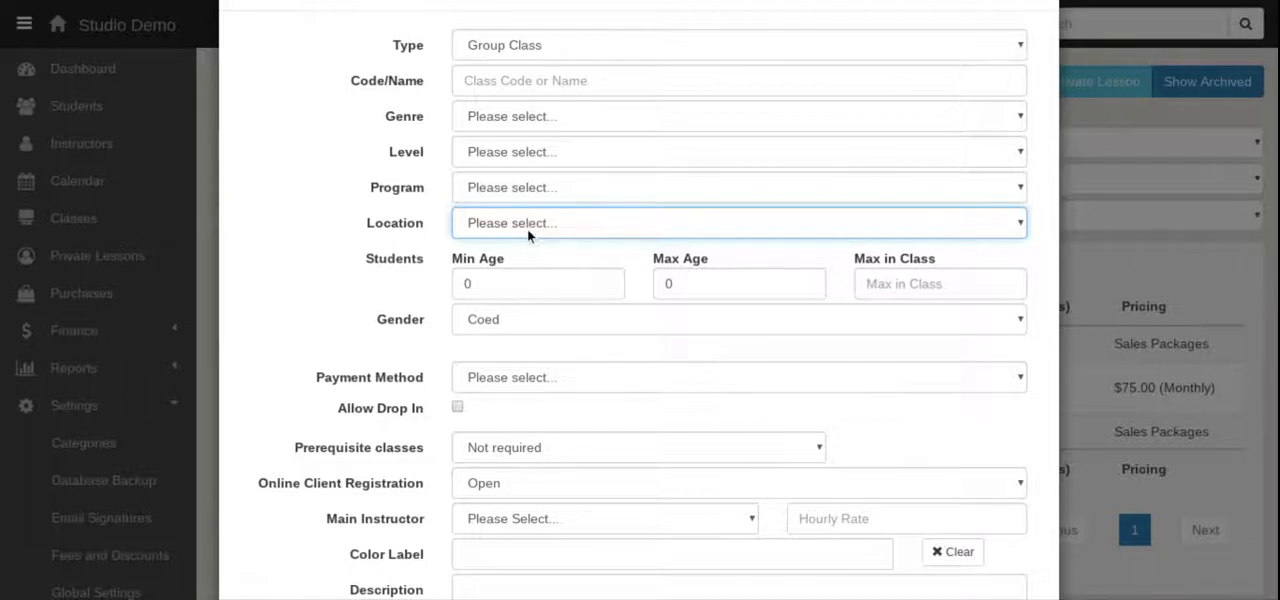
pyautogui.scroll(1, 602, 378)
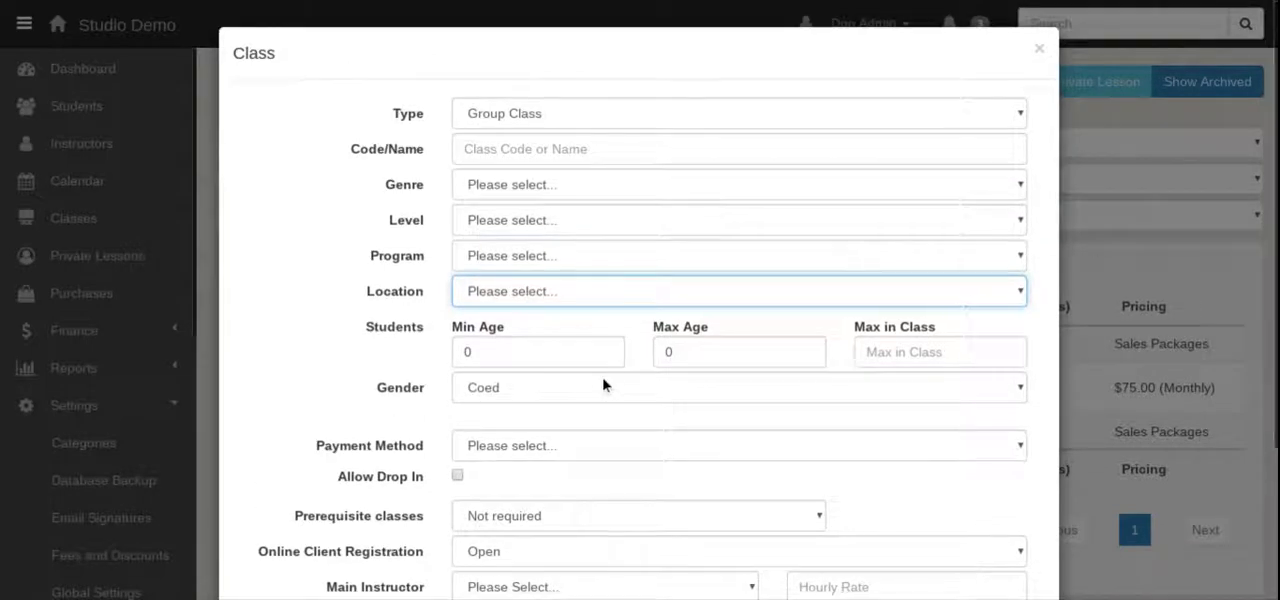
pyautogui.click(1041, 48)
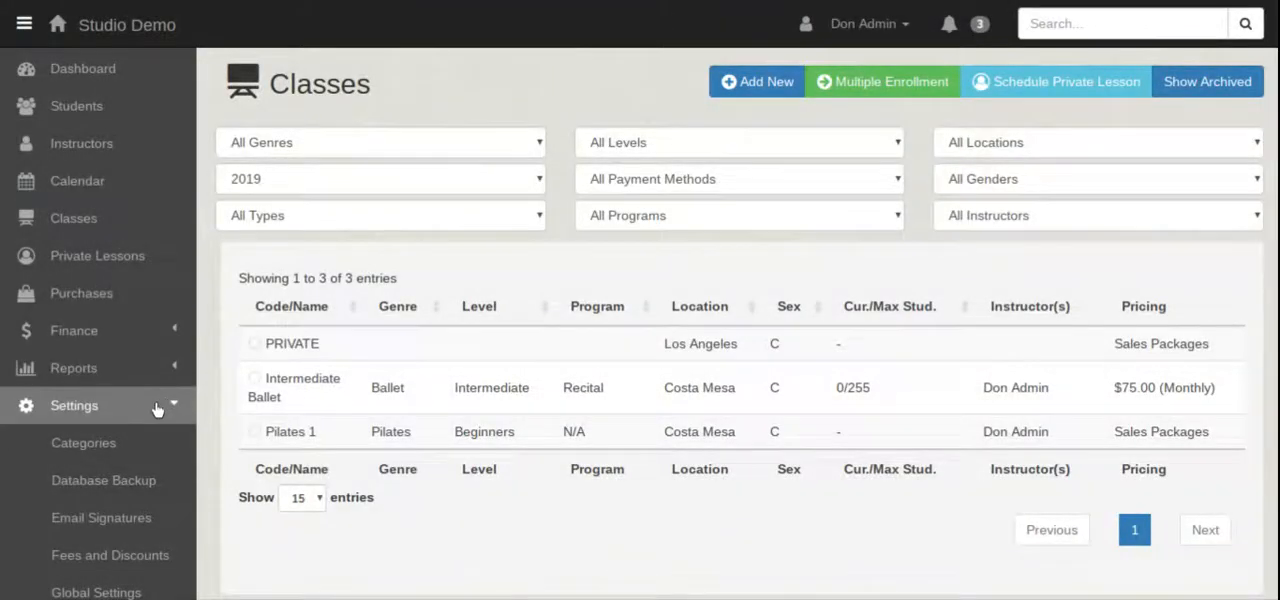
# Open the category settings and list the Class Genres categories.
pyautogui.click(114, 445)
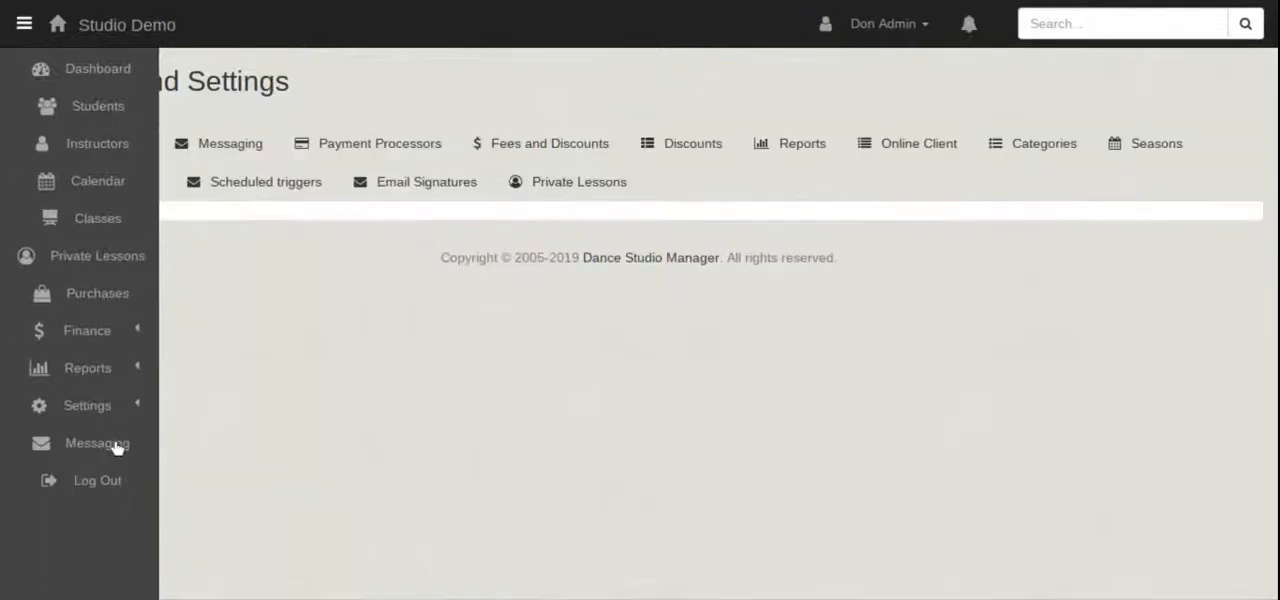
pyautogui.scroll(2, 334, 369)
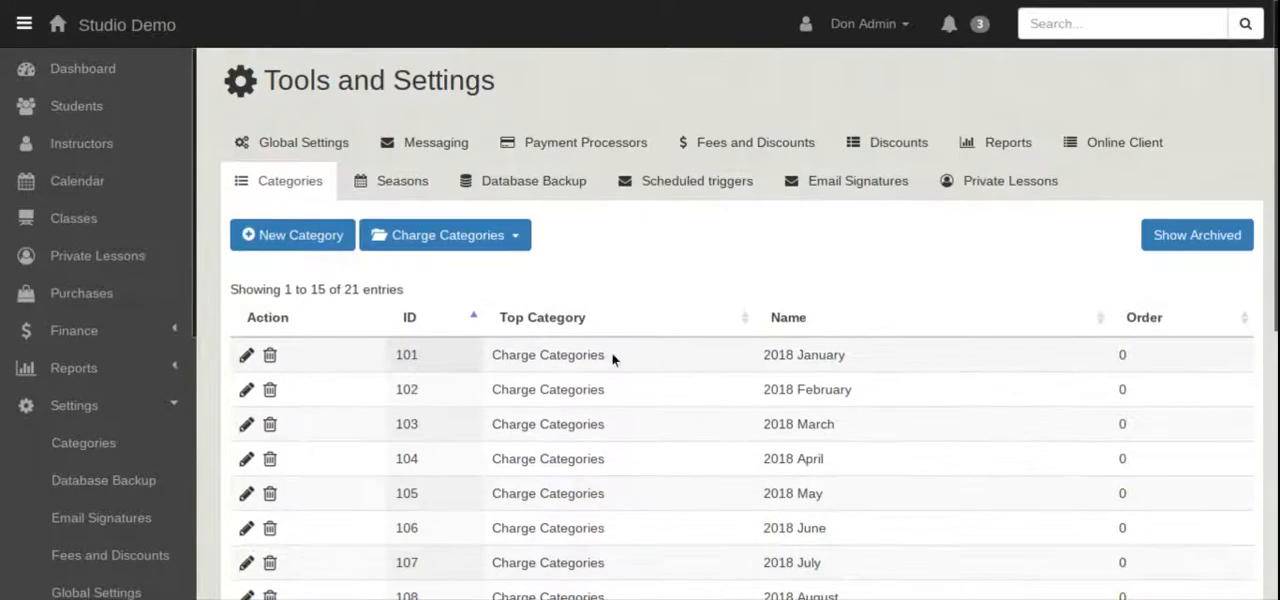
pyautogui.click(506, 244)
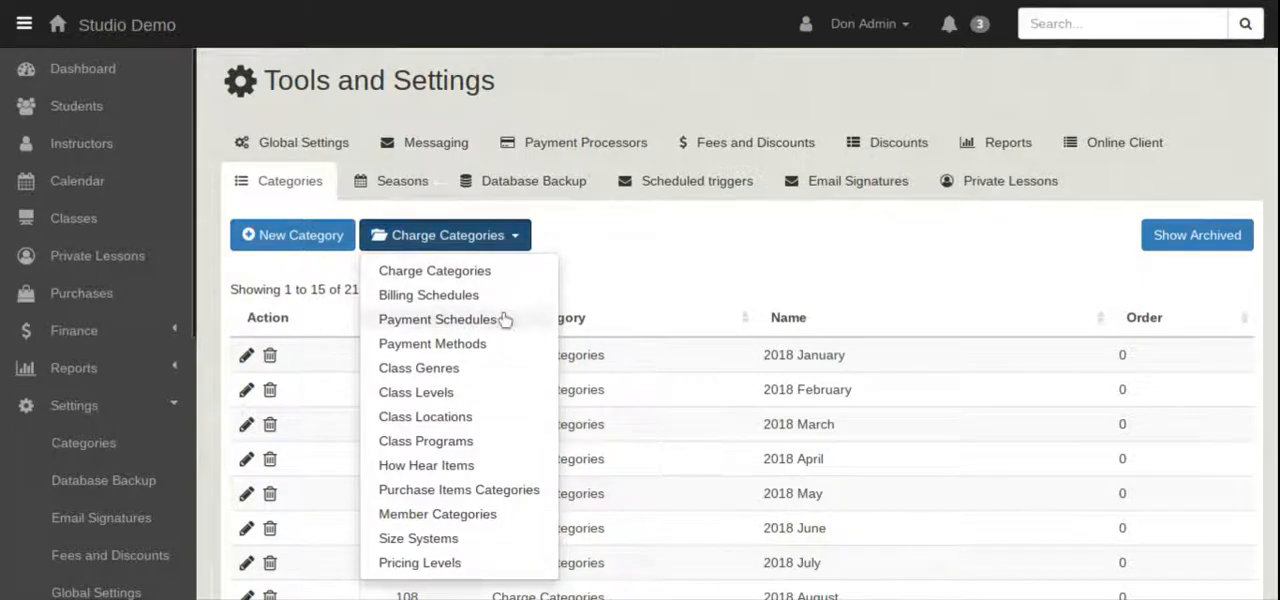
pyautogui.click(462, 372)
pyautogui.scroll(-2, 664, 490)
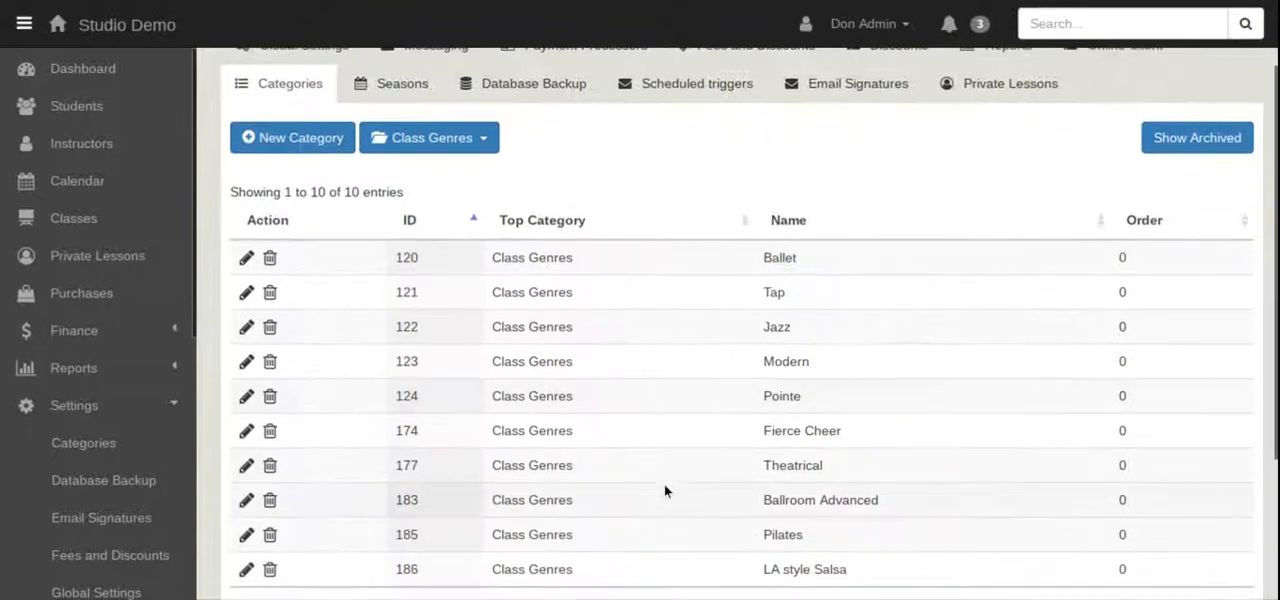
pyautogui.scroll(-2, 664, 490)
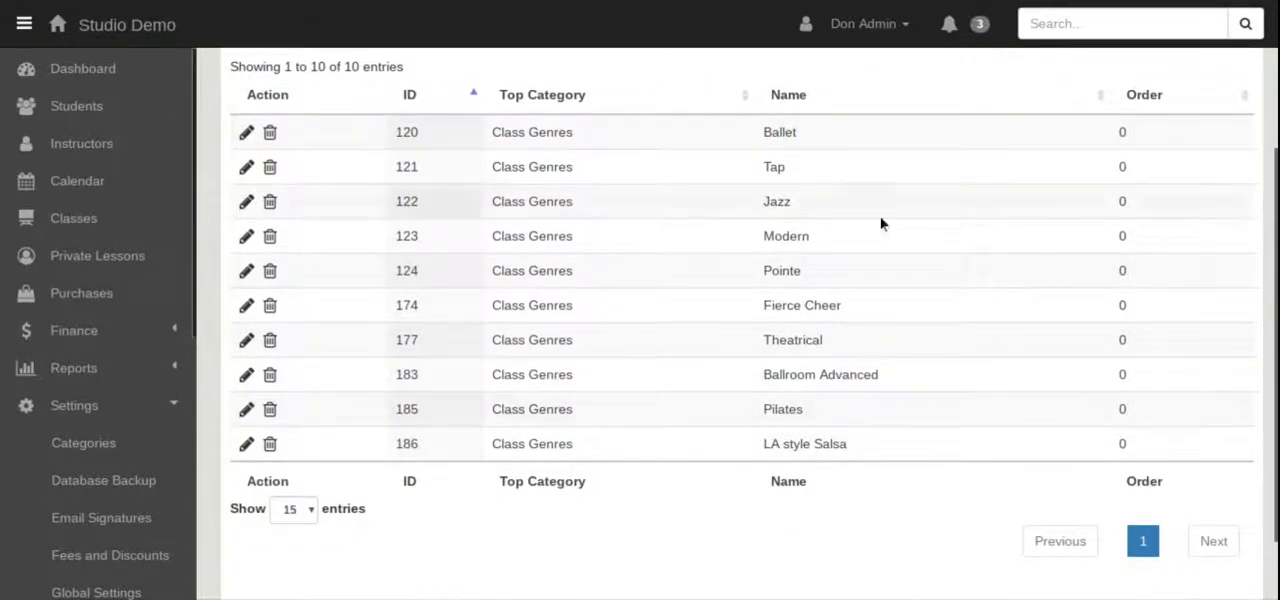
# Rename the class genre Fierce Cheer as Jazz Boot Camp, save the change and close the category form.
pyautogui.click(247, 308)
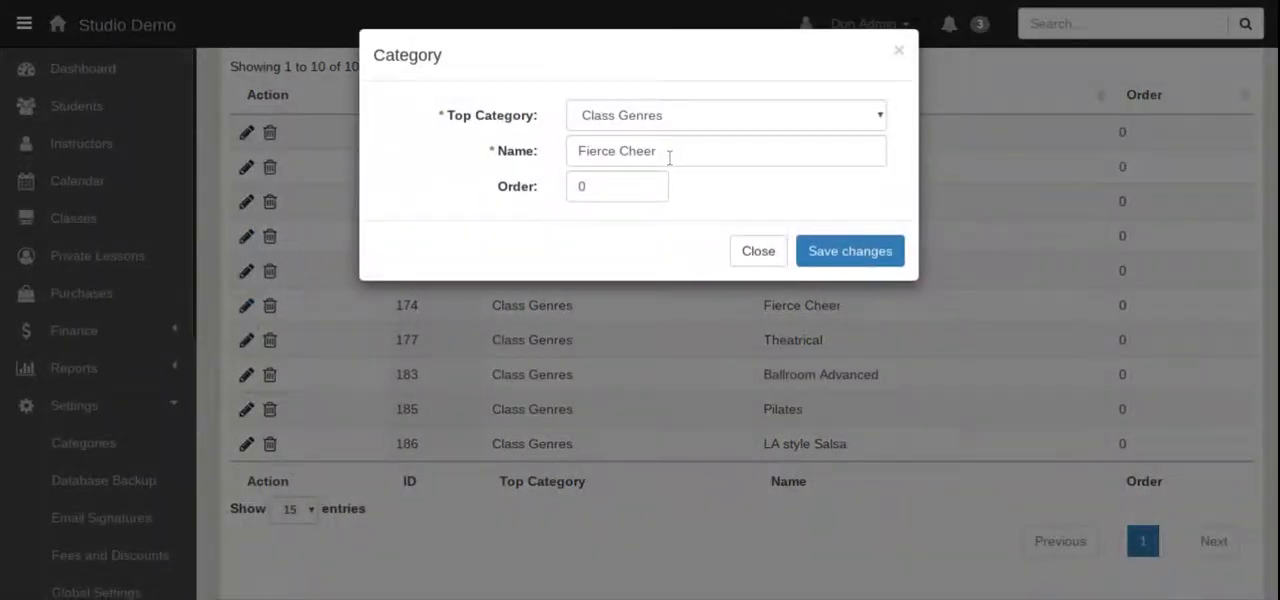
pyautogui.moveTo(669, 157); pyautogui.dragTo(455, 138)
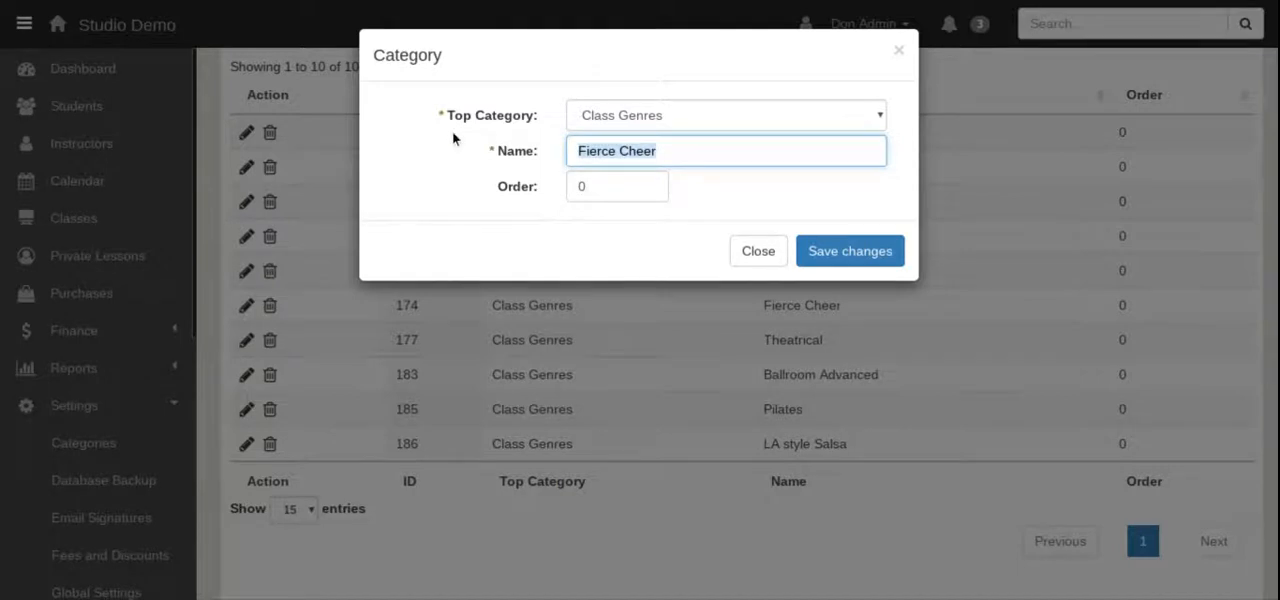
pyautogui.write('Jazz Boot ')
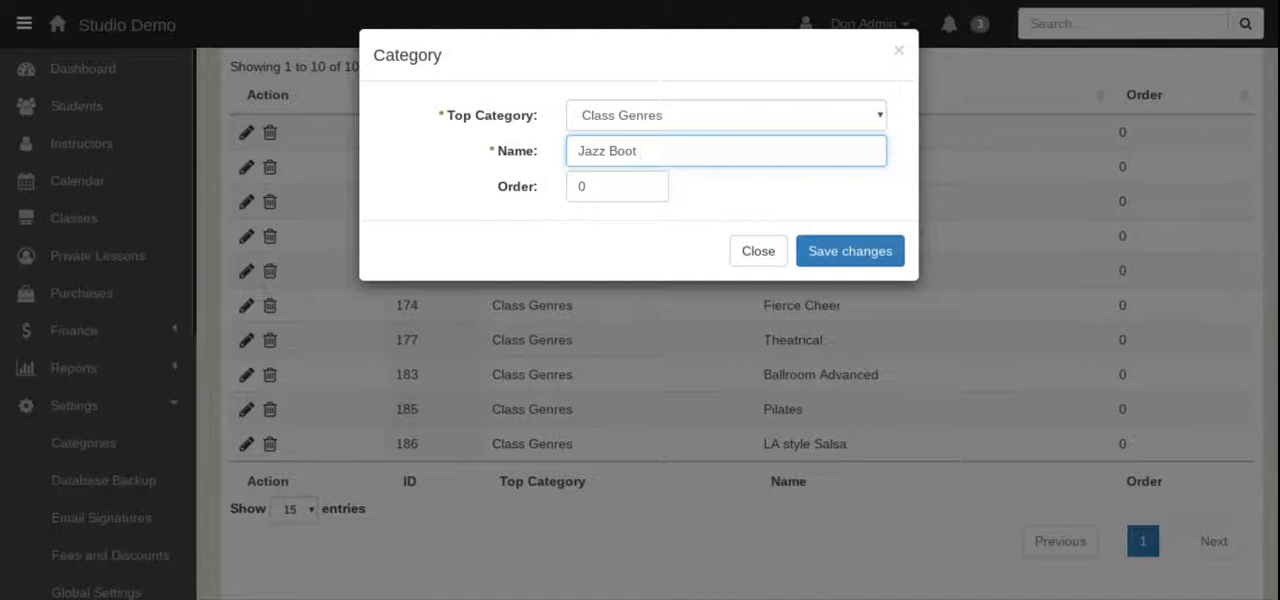
pyautogui.write('Camp')
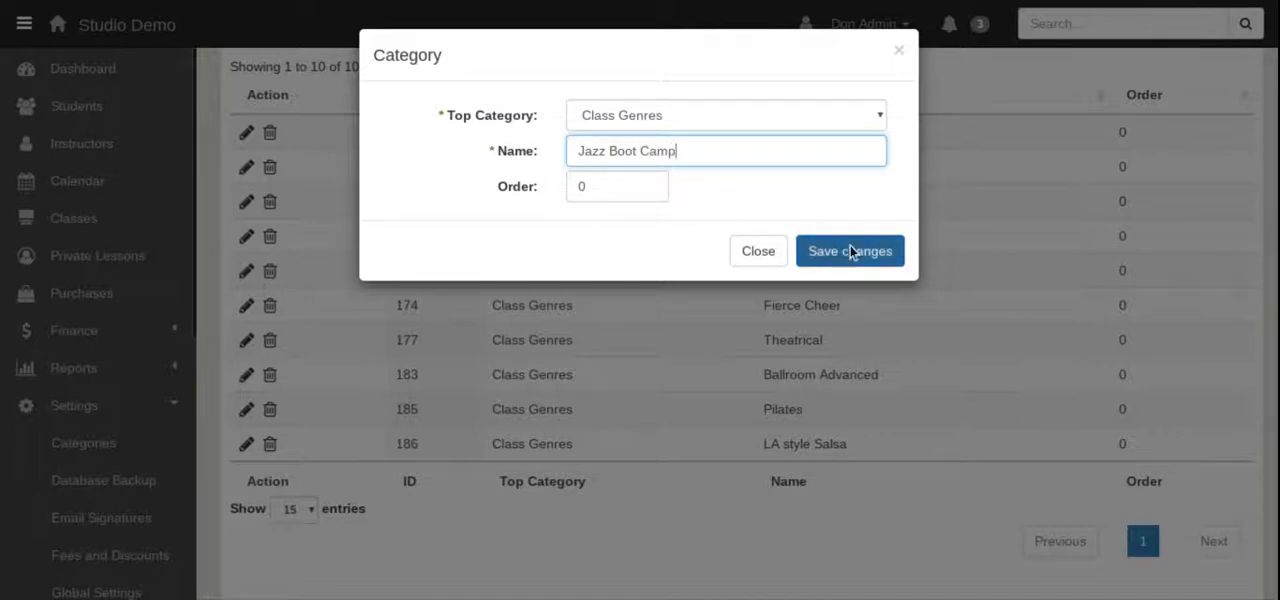
pyautogui.click(850, 251)
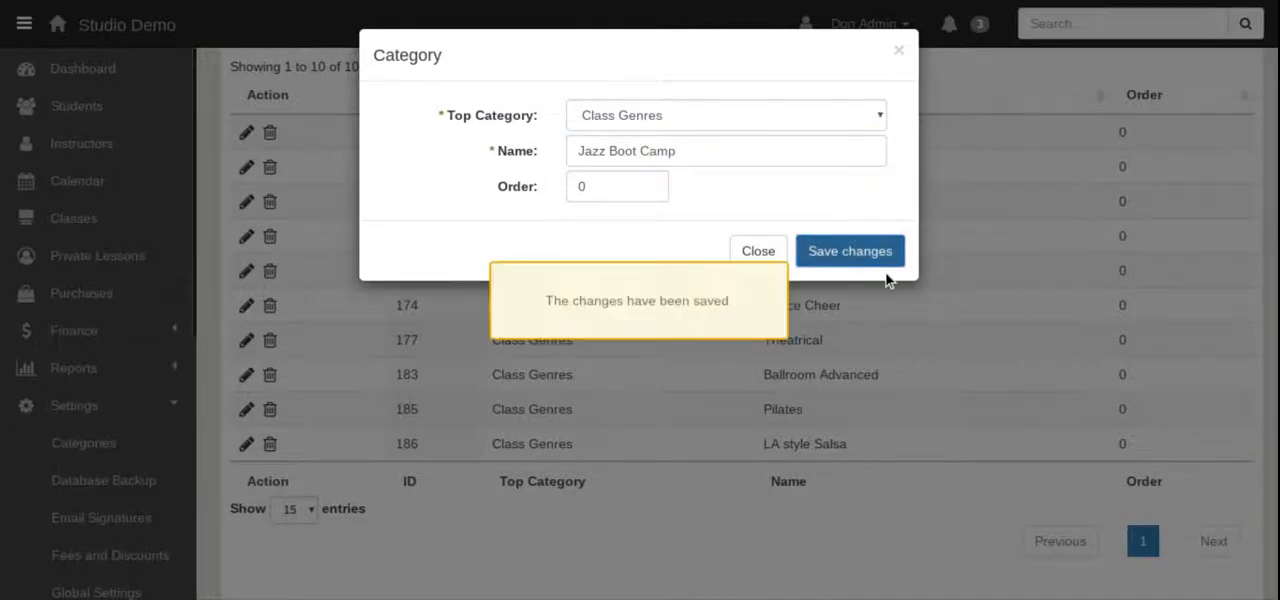
pyautogui.click(906, 52)
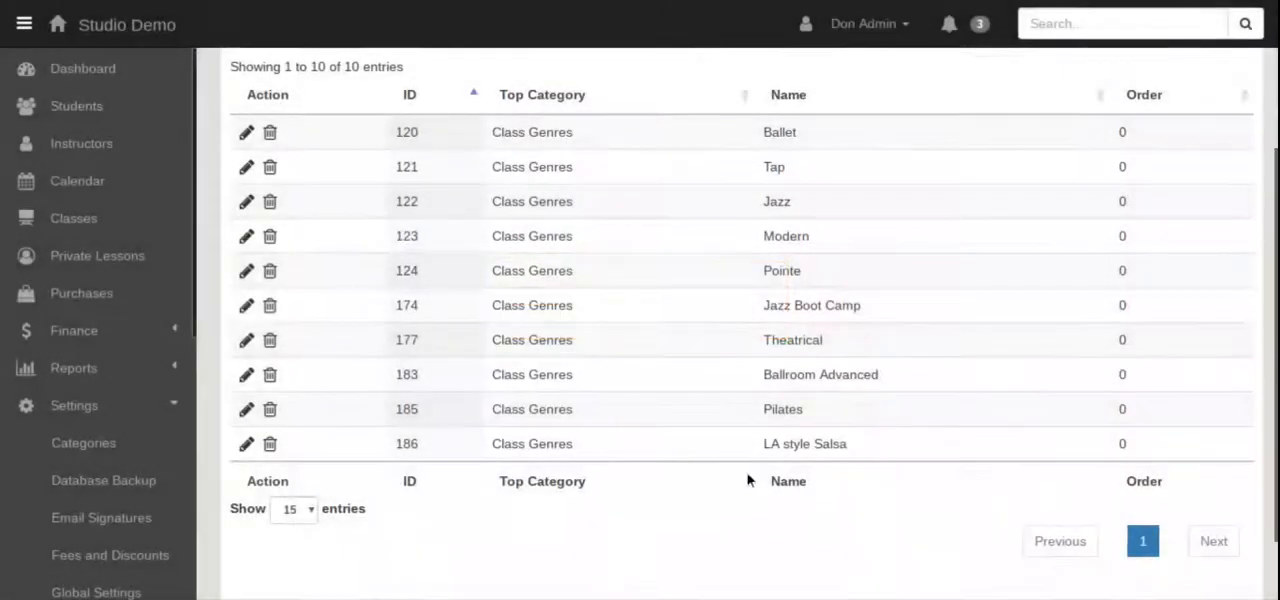
# Archive the class genre LA style Salsa.
pyautogui.click(270, 446)
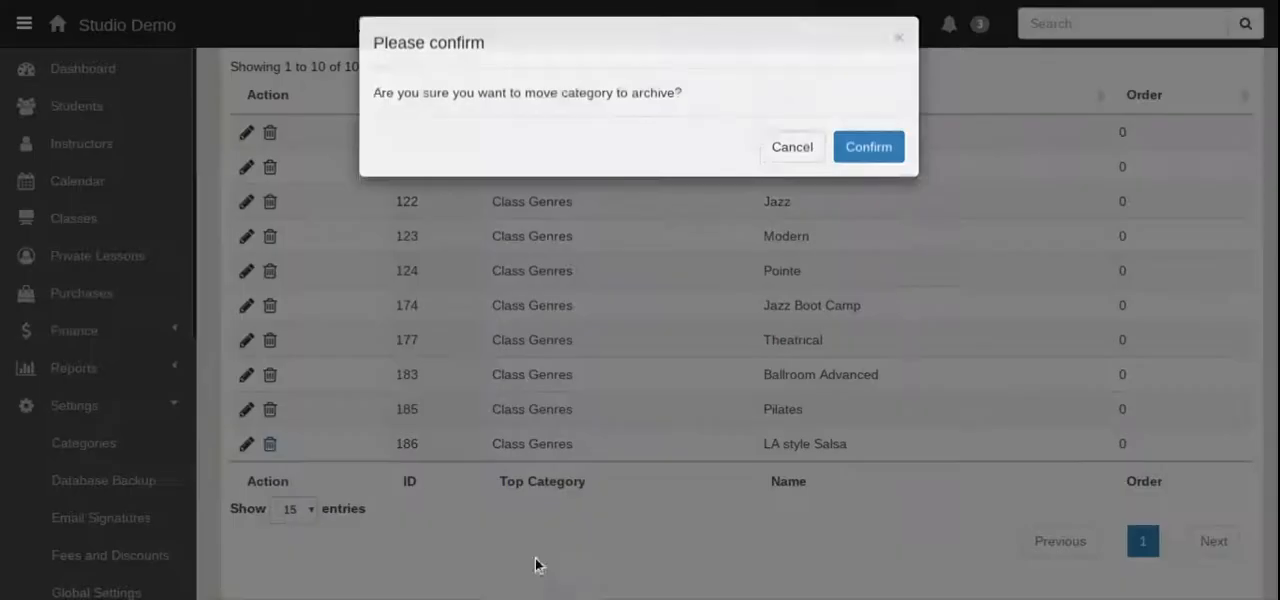
pyautogui.click(860, 160)
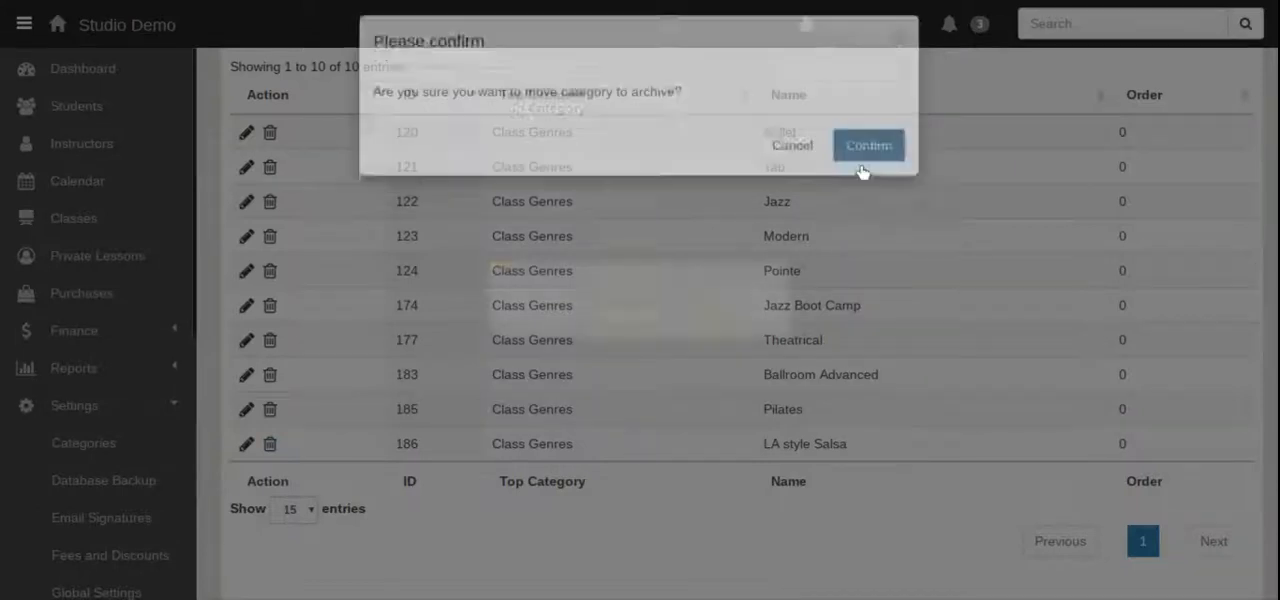
pyautogui.scroll(2, 739, 400)
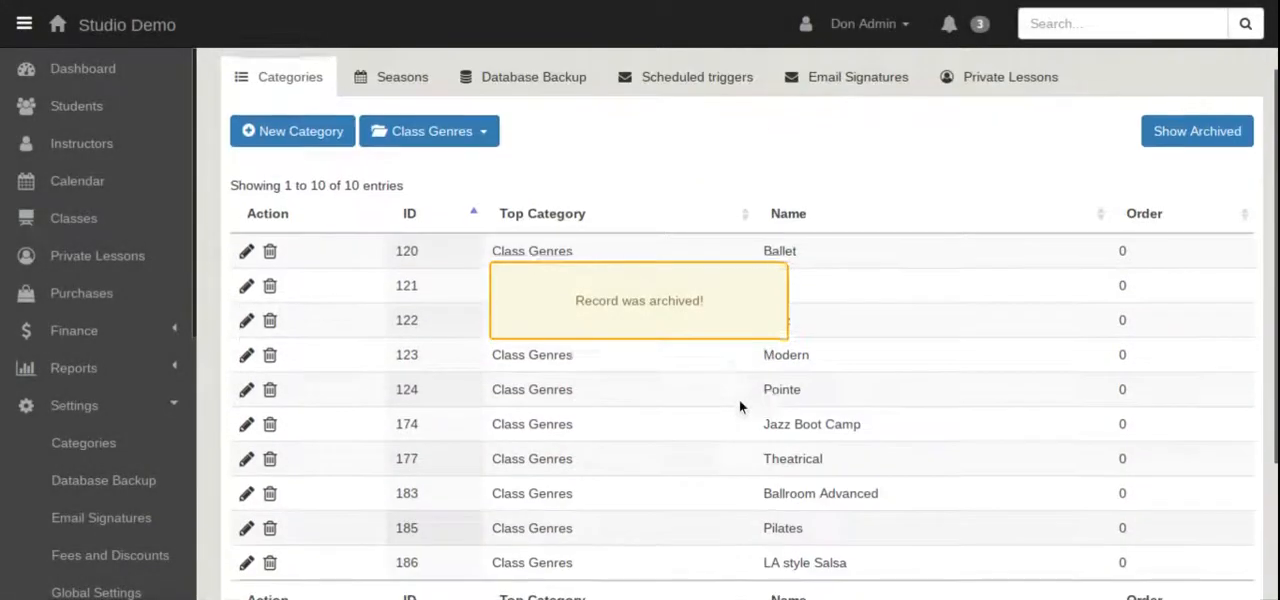
# Review the categories under Class Locations, Class Levels and Class Programs in turn.
pyautogui.click(410, 137)
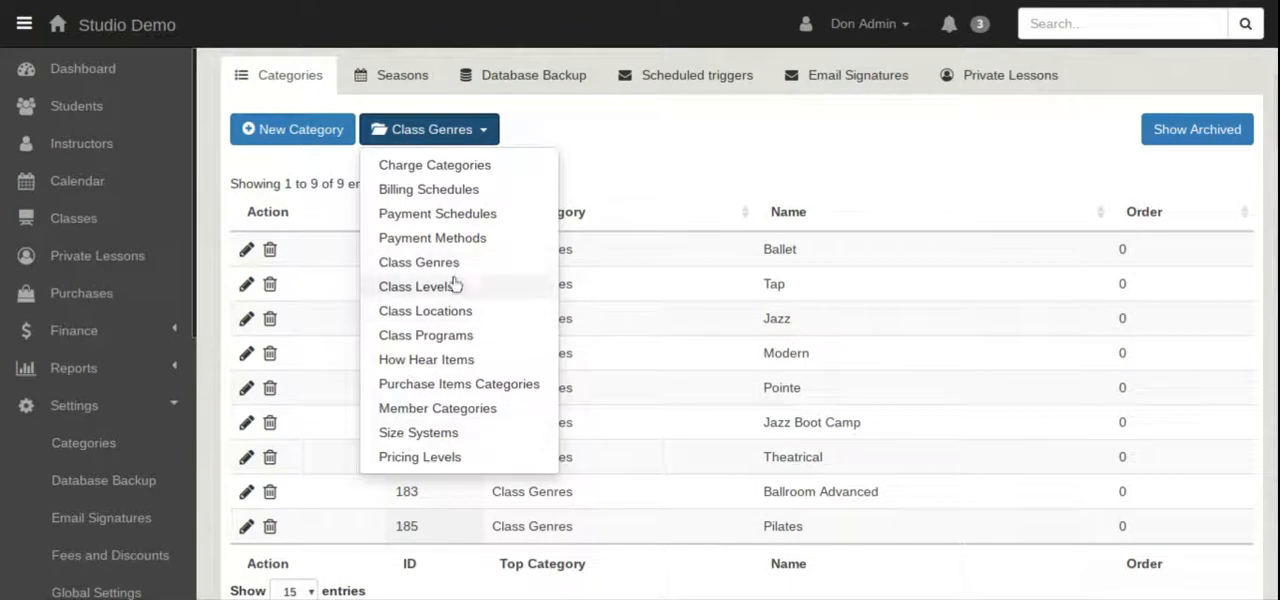
pyautogui.click(446, 314)
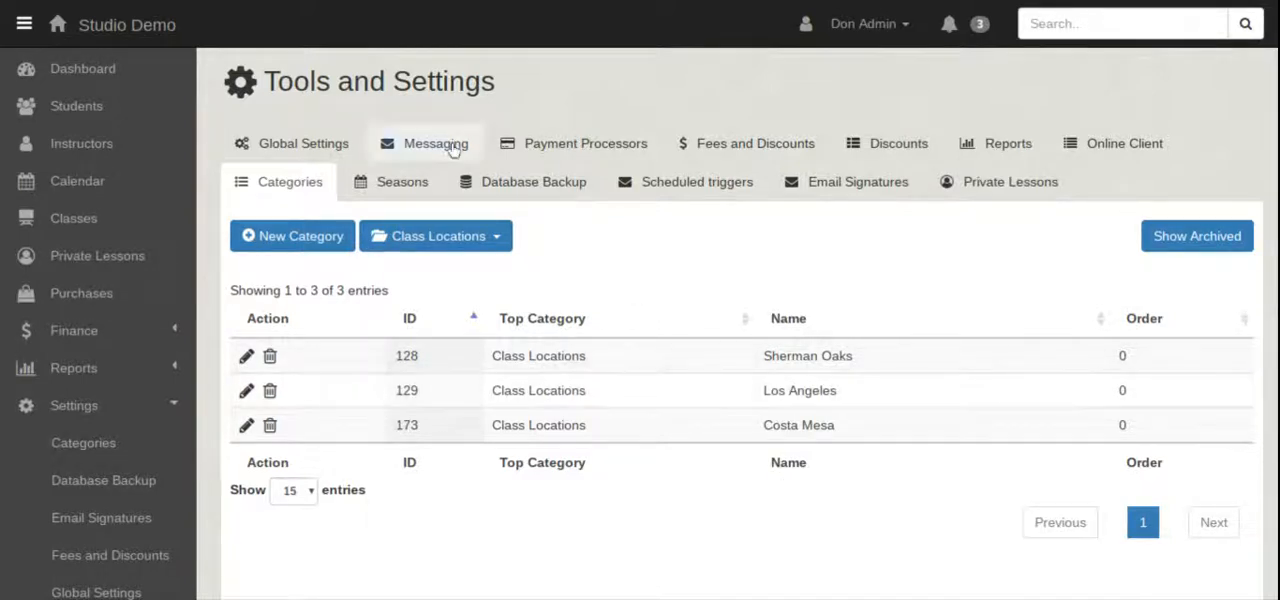
pyautogui.click(466, 250)
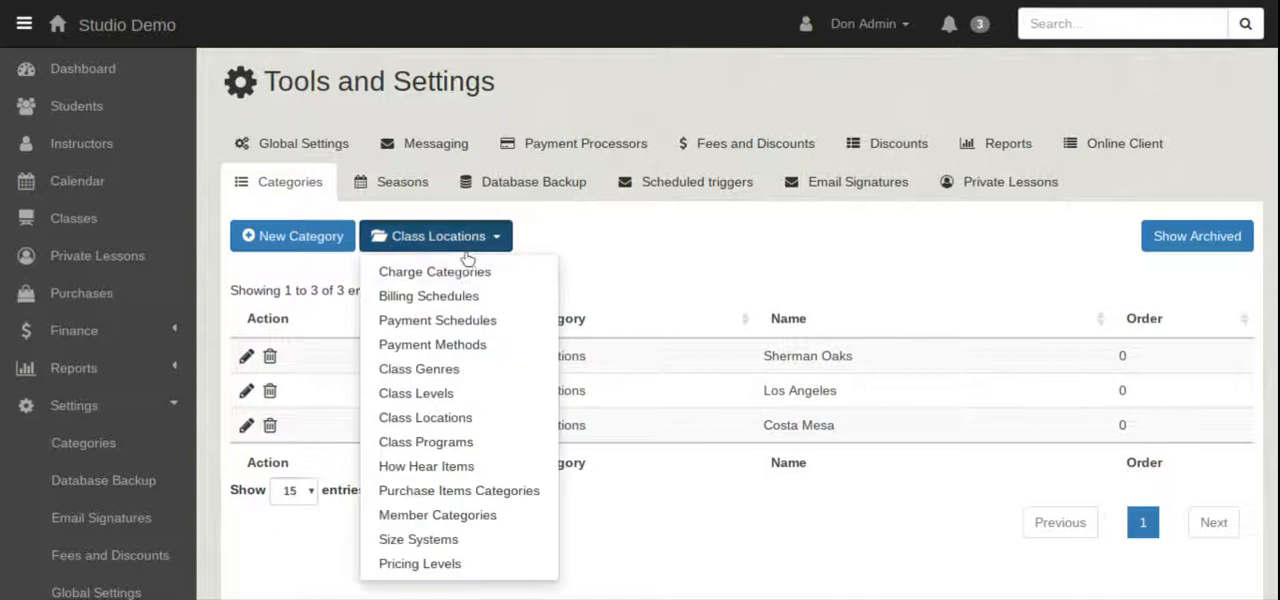
pyautogui.click(455, 398)
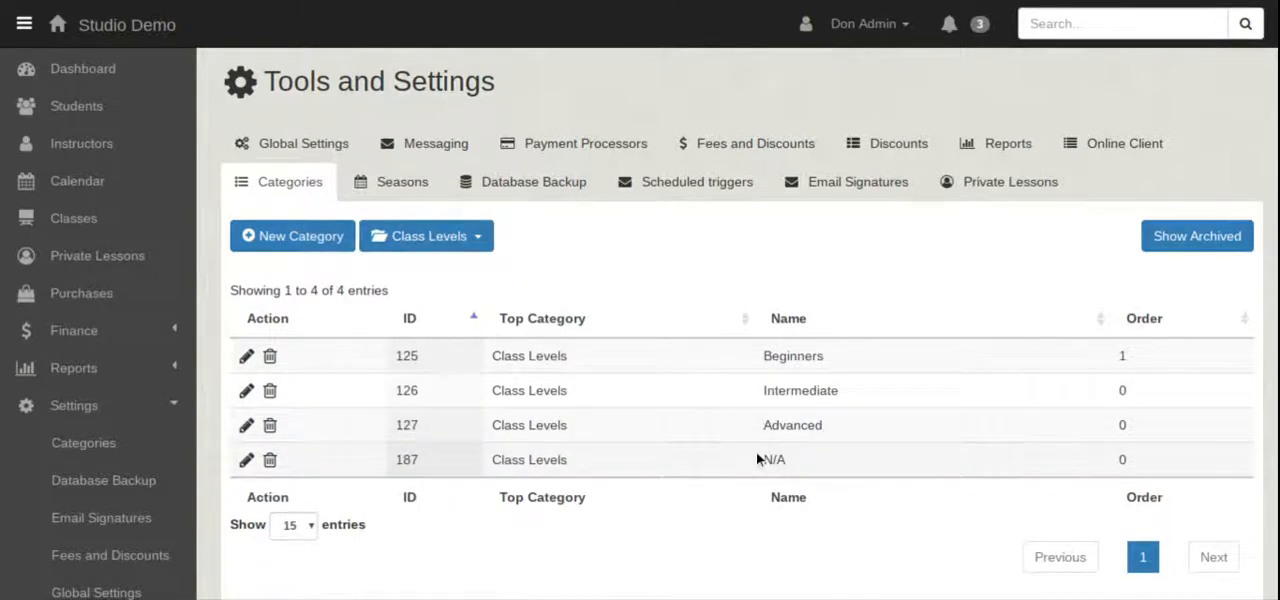
pyautogui.scroll(-2, 757, 457)
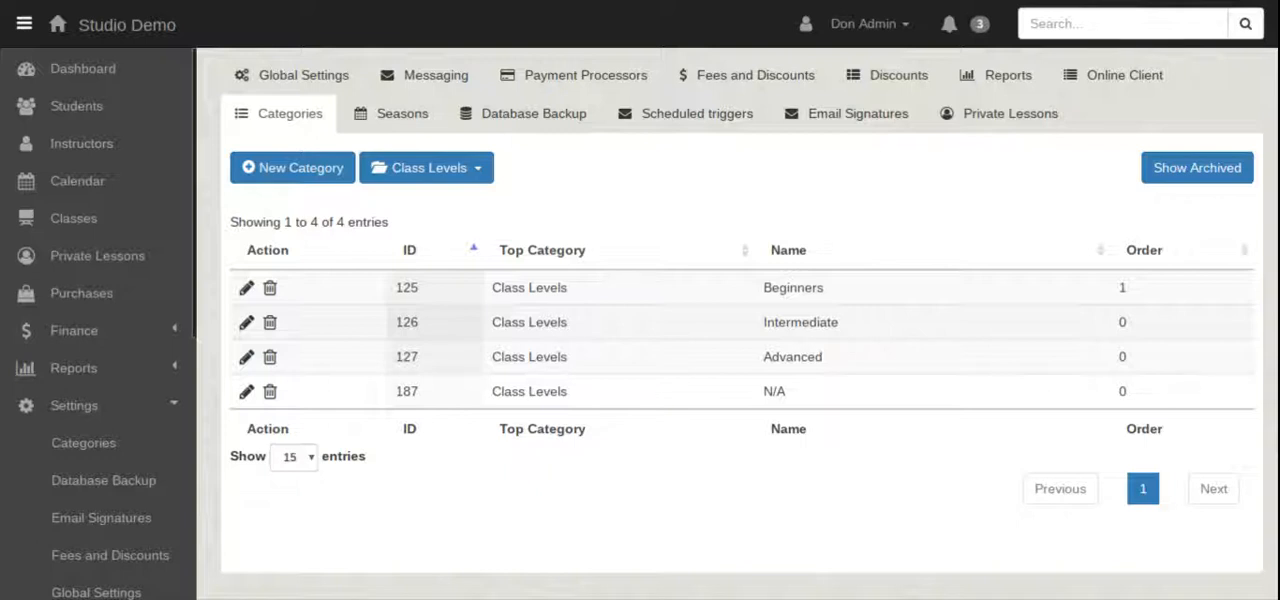
pyautogui.click(408, 174)
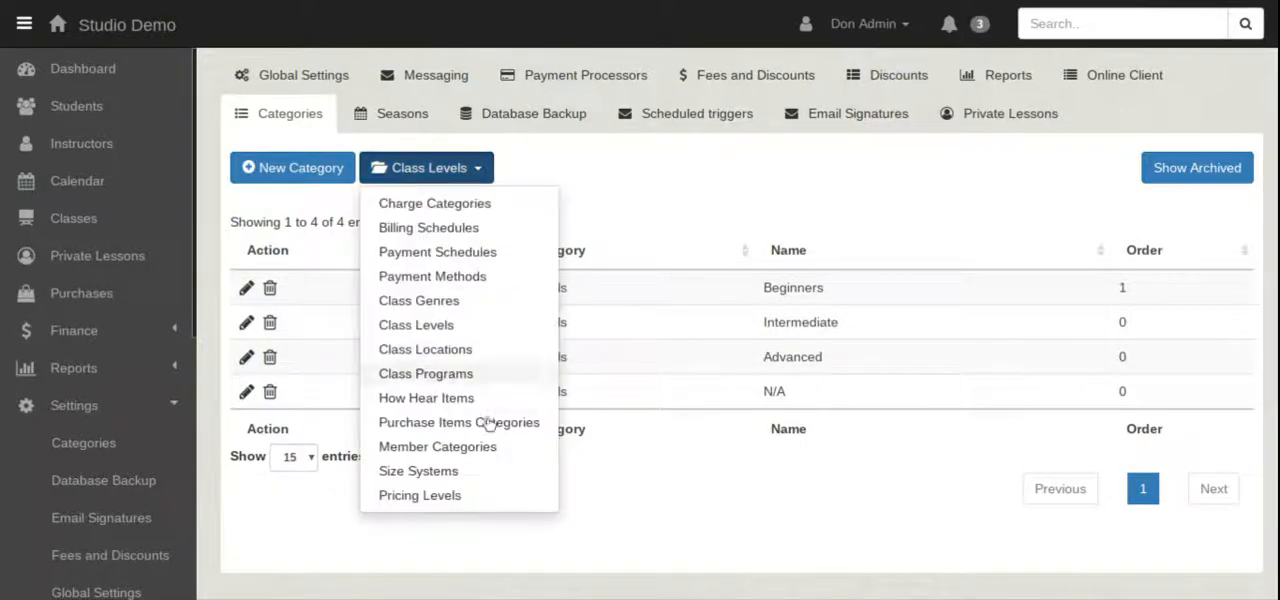
pyautogui.click(452, 381)
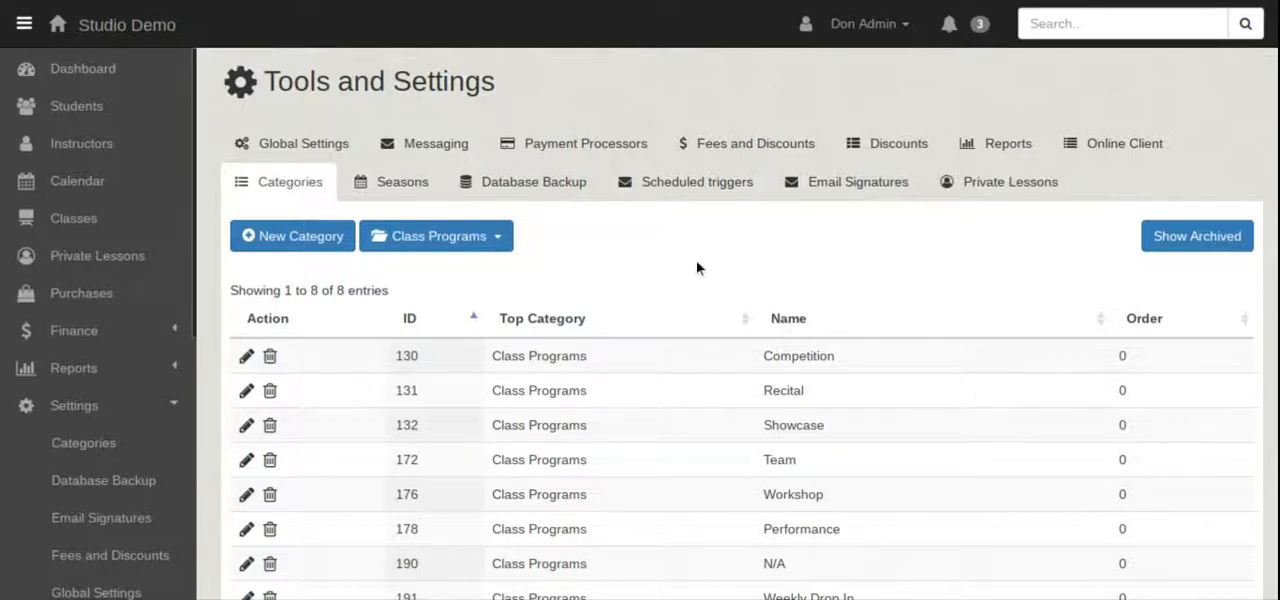
# Go back to the class list, and open the Seasons settings to examine the table of defined seasons.
pyautogui.click(101, 232)
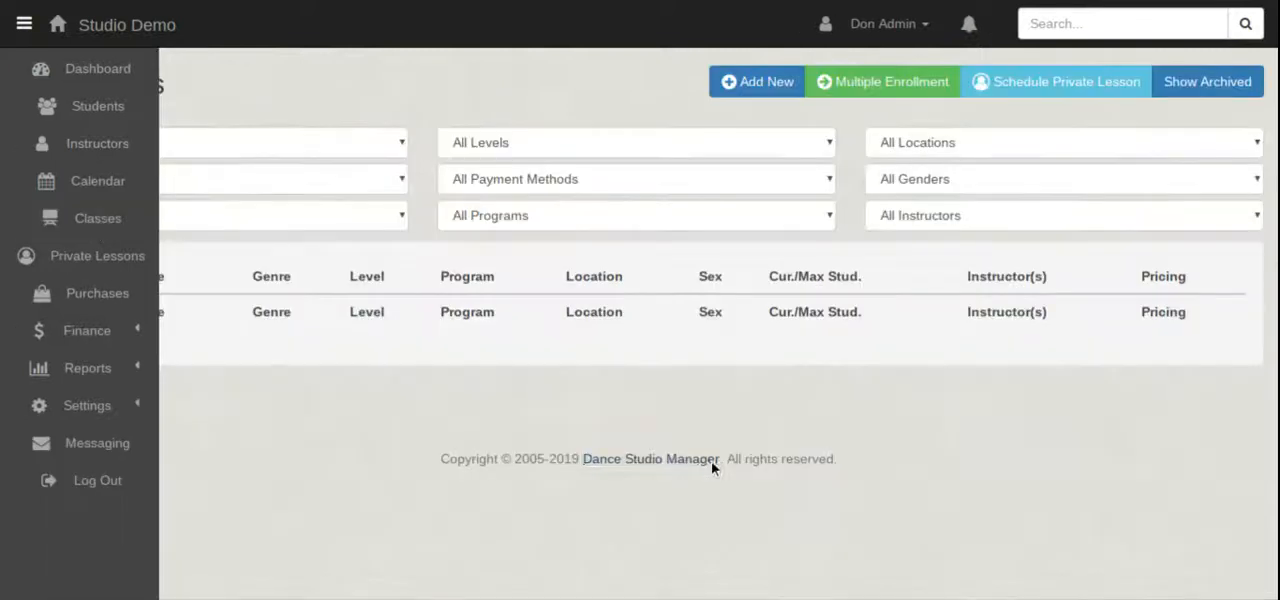
pyautogui.scroll(-3, 108, 352)
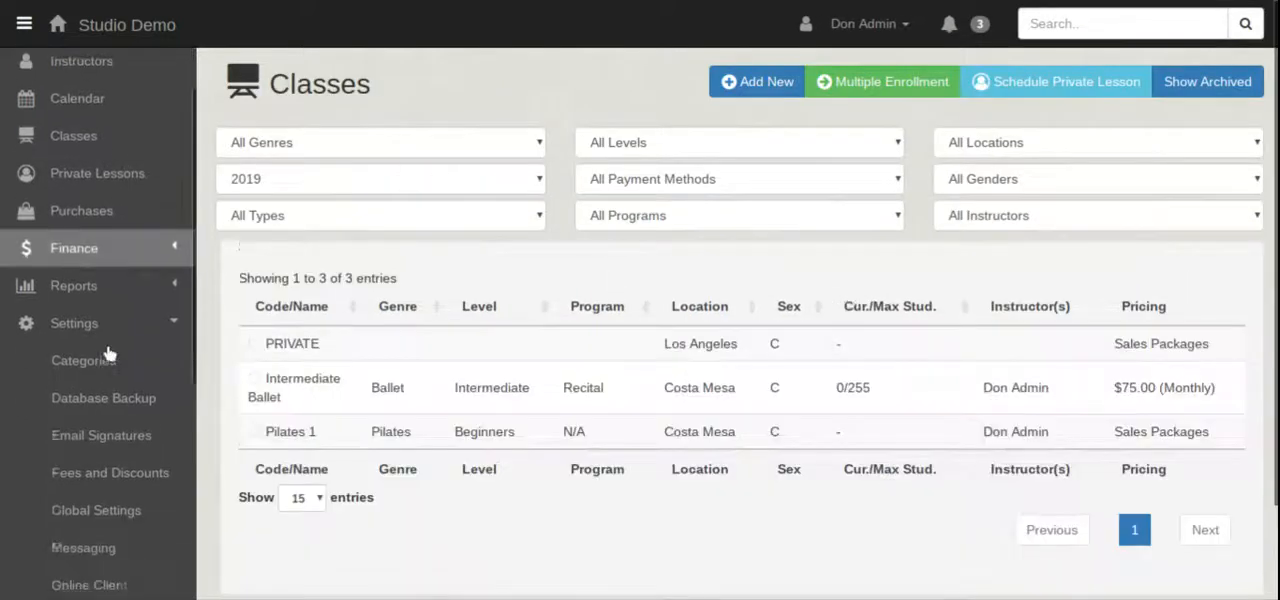
pyautogui.scroll(-5, 108, 352)
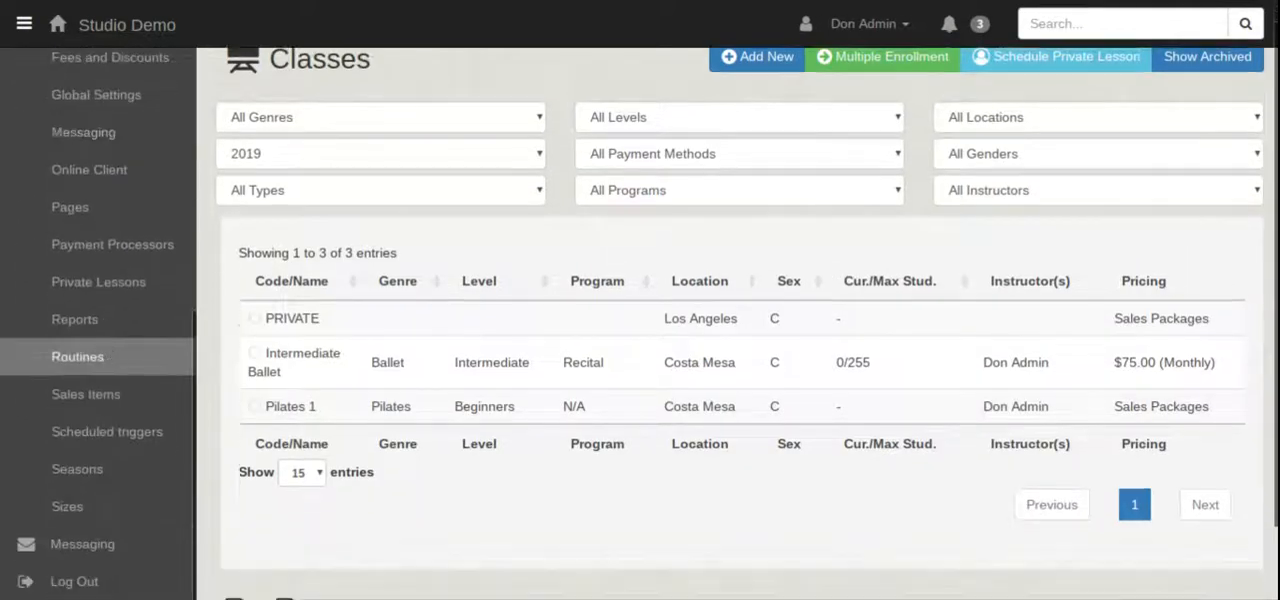
pyautogui.click(94, 484)
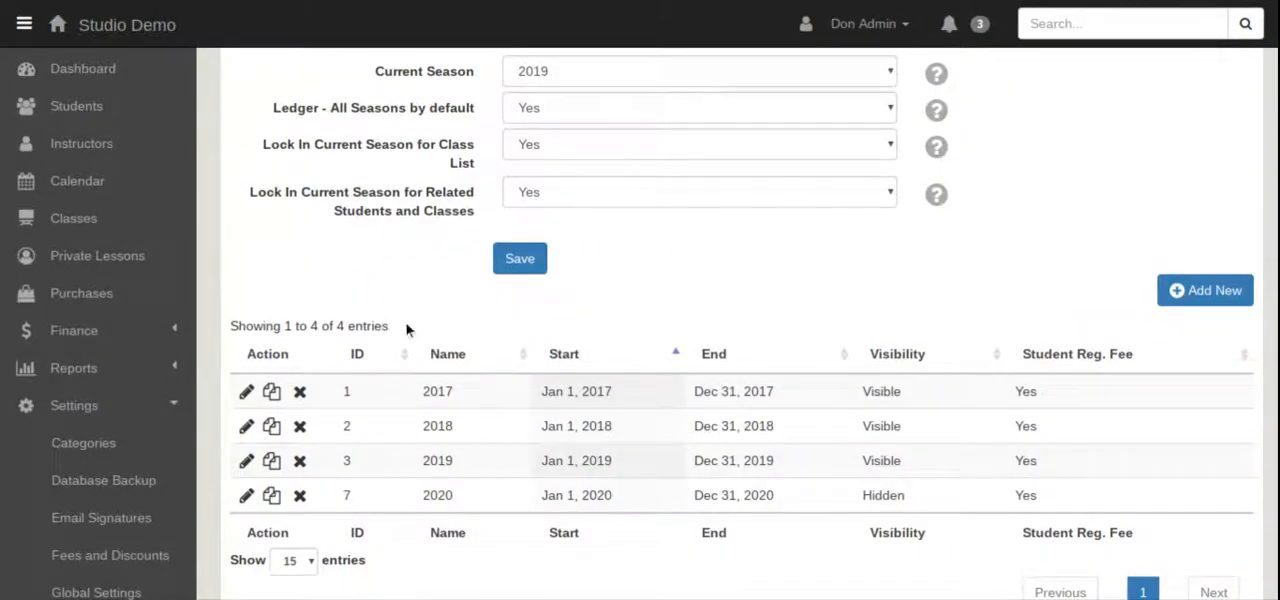
pyautogui.scroll(-2, 407, 370)
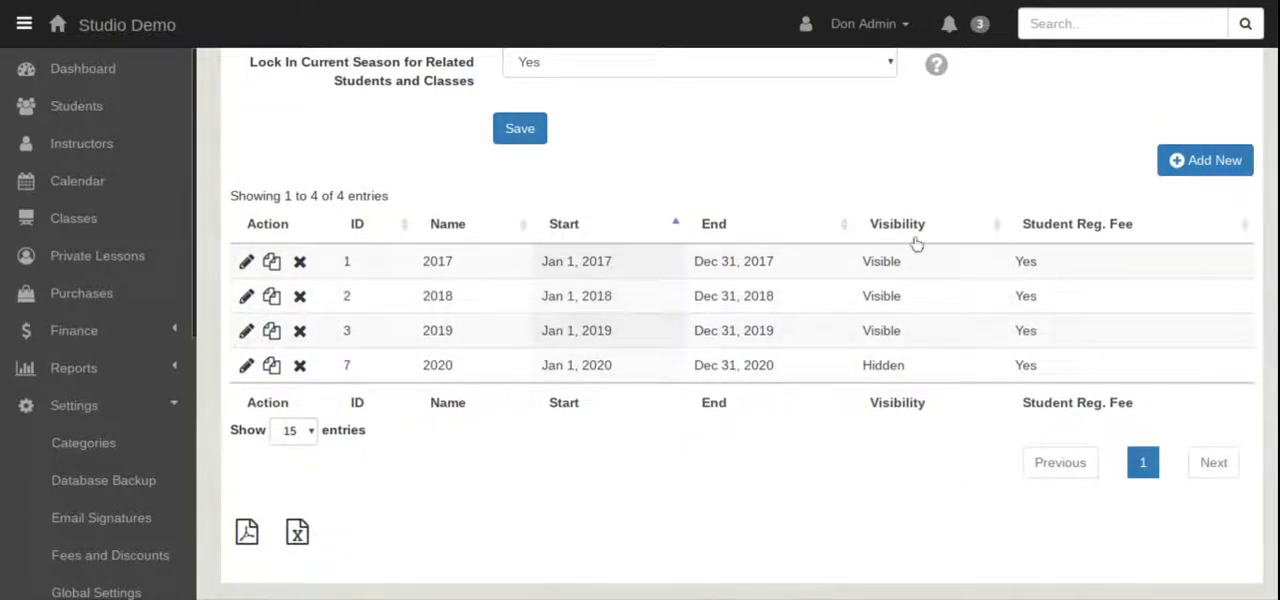
pyautogui.click(1178, 168)
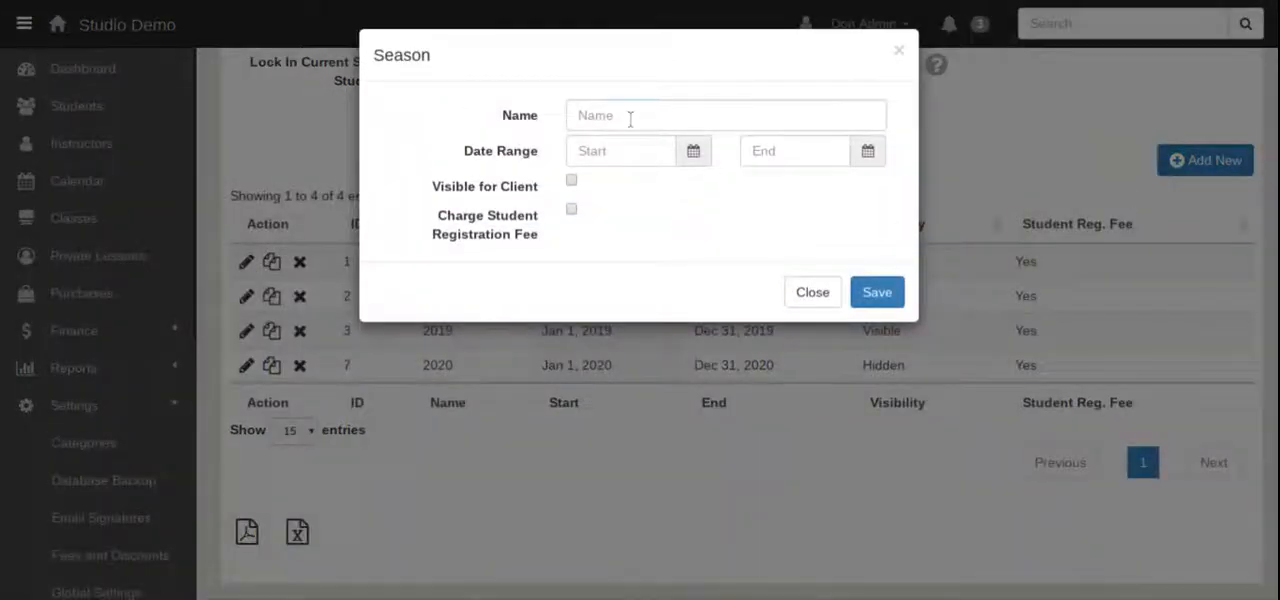
pyautogui.click(630, 118)
pyautogui.write('20')
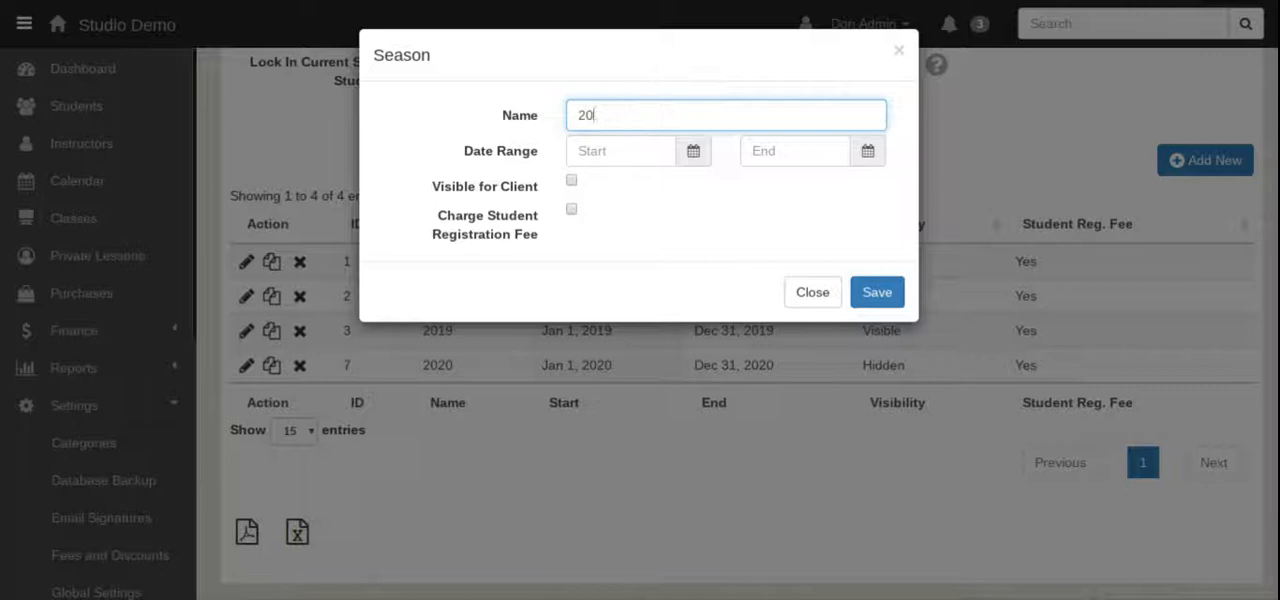
pyautogui.write('19-2020')
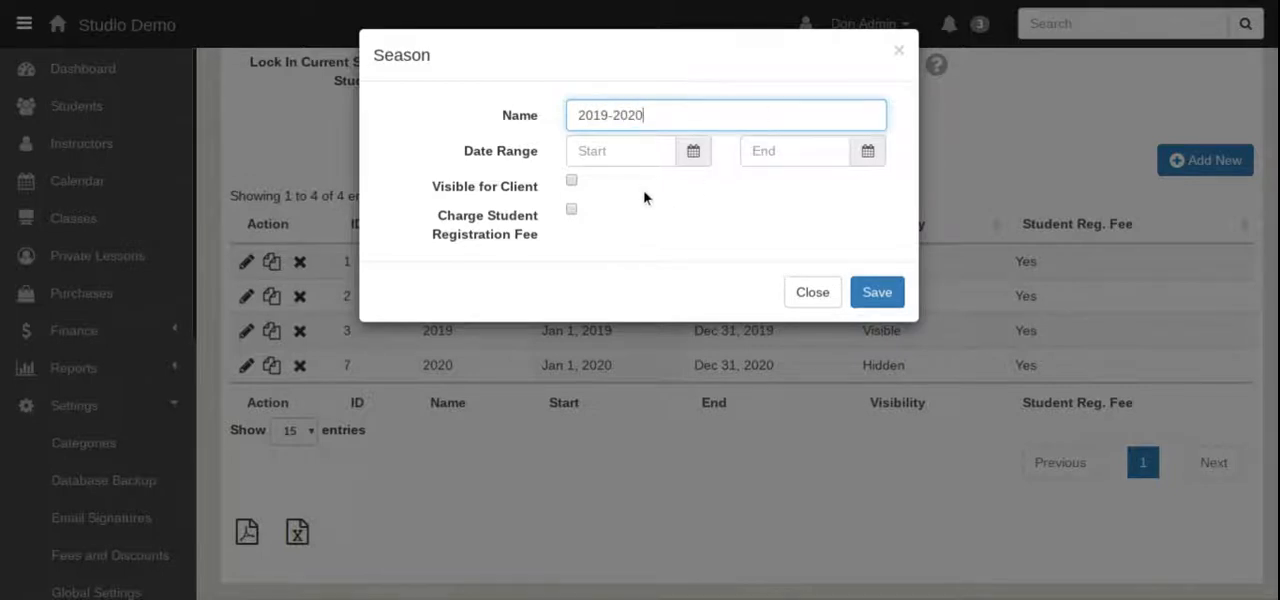
pyautogui.click(632, 157)
pyautogui.write('s')
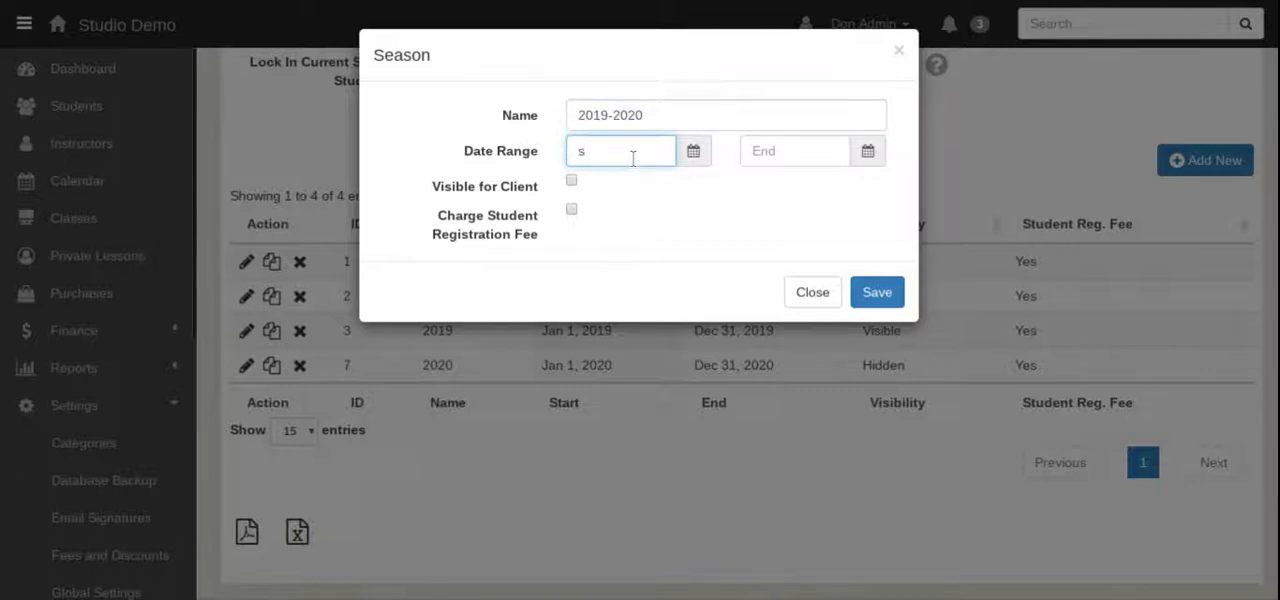
pyautogui.click(790, 155)
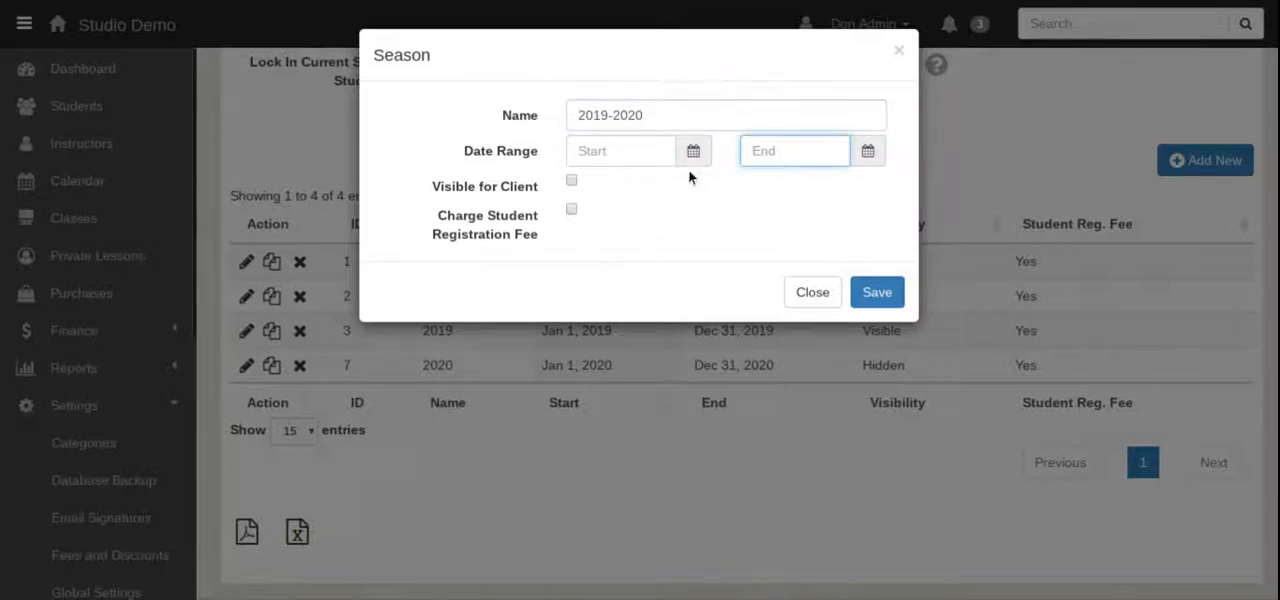
pyautogui.click(645, 194)
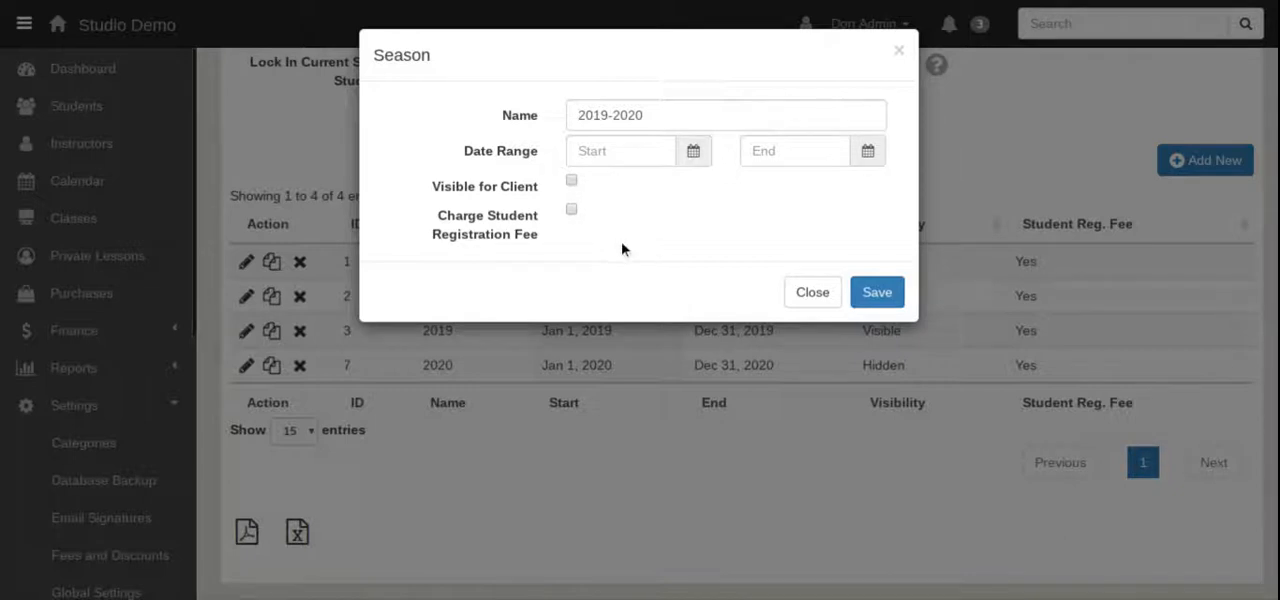
pyautogui.click(812, 292)
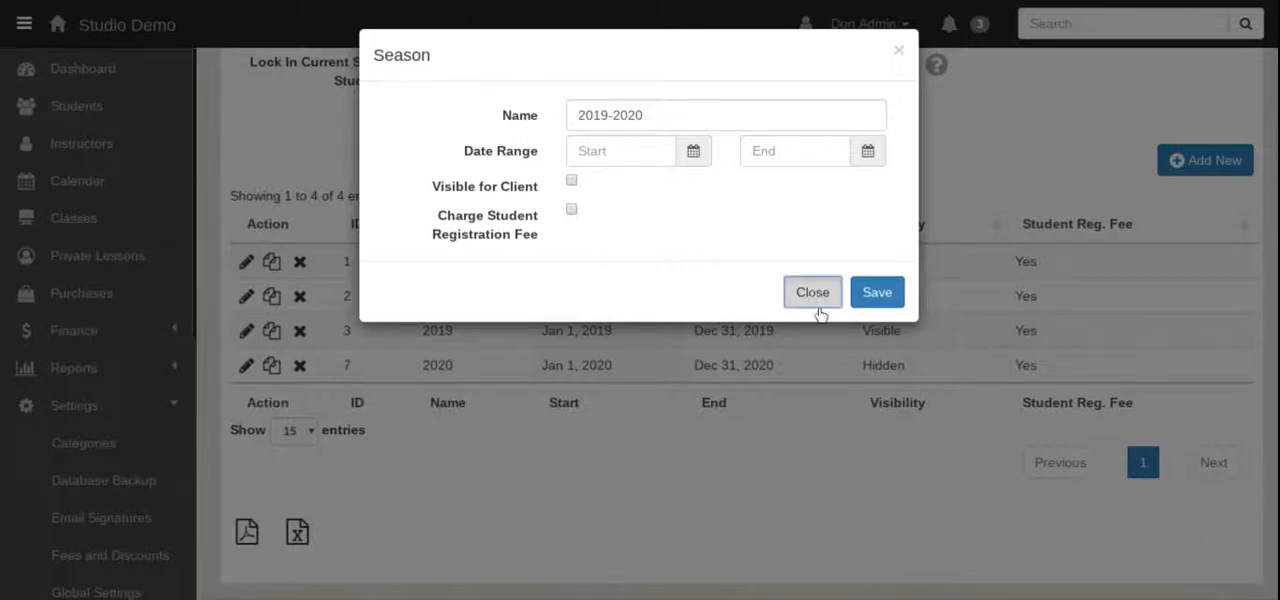
pyautogui.click(899, 52)
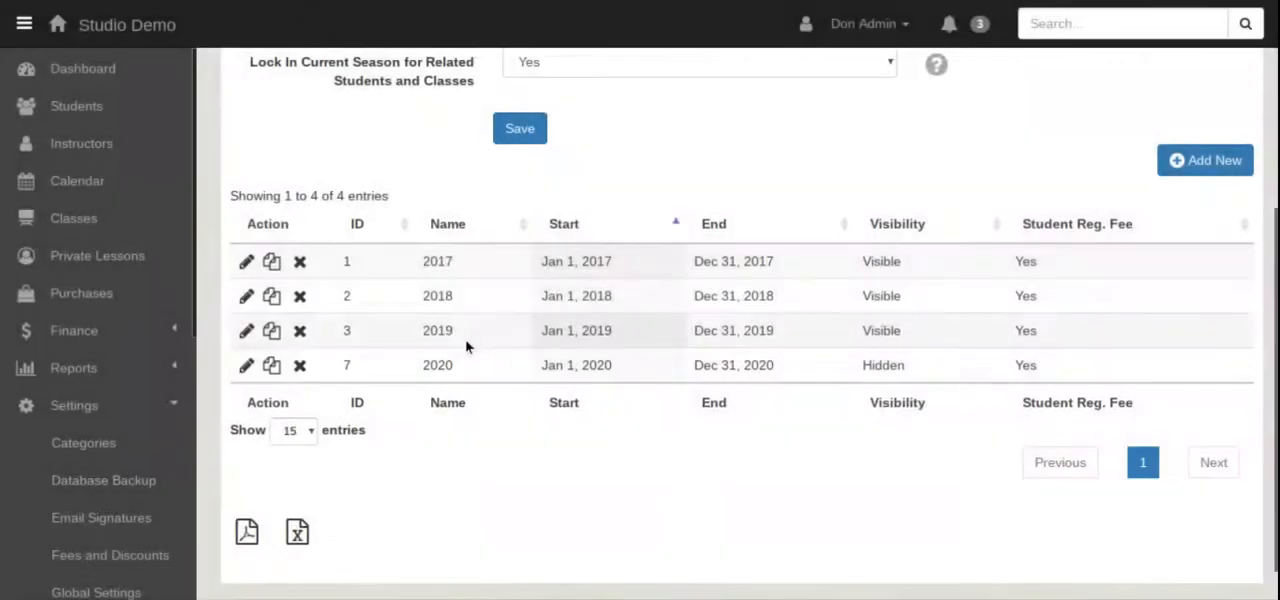
# Start a new group class from the class list and name it Ballet 102.
pyautogui.scroll(2, 90, 233)
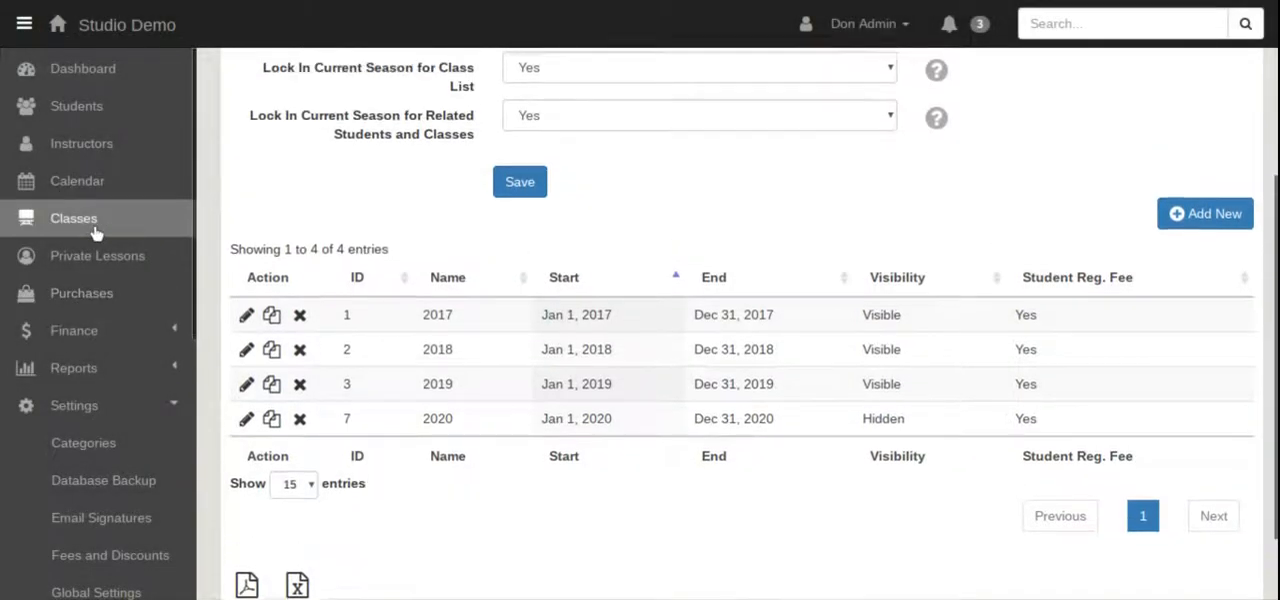
pyautogui.click(95, 235)
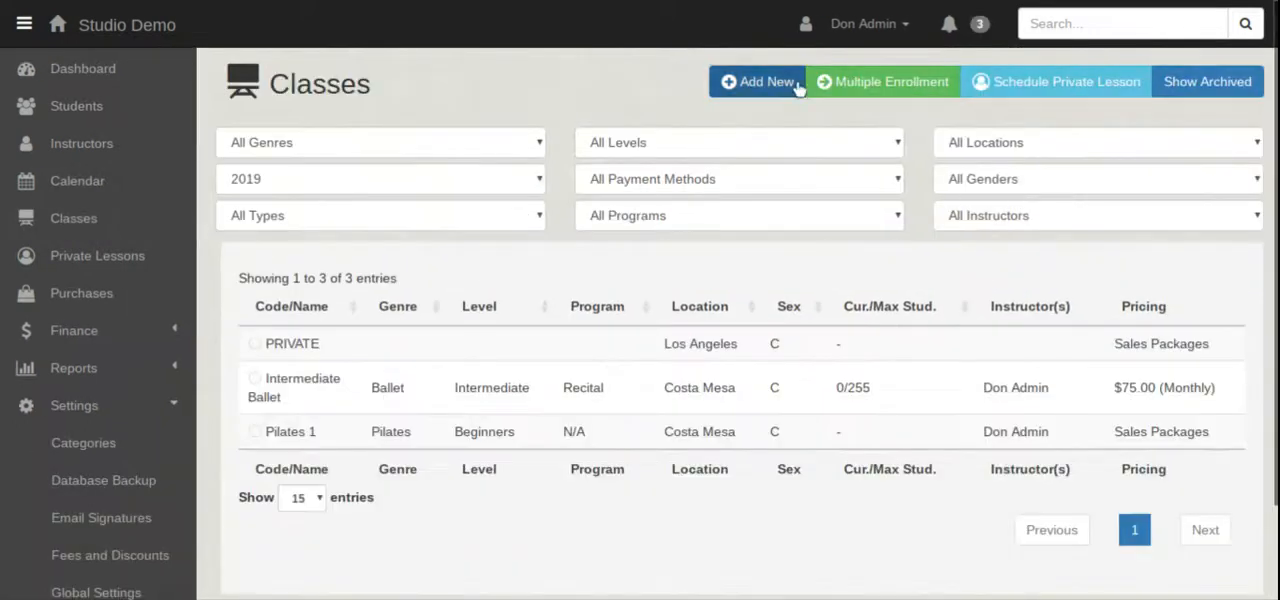
pyautogui.click(757, 82)
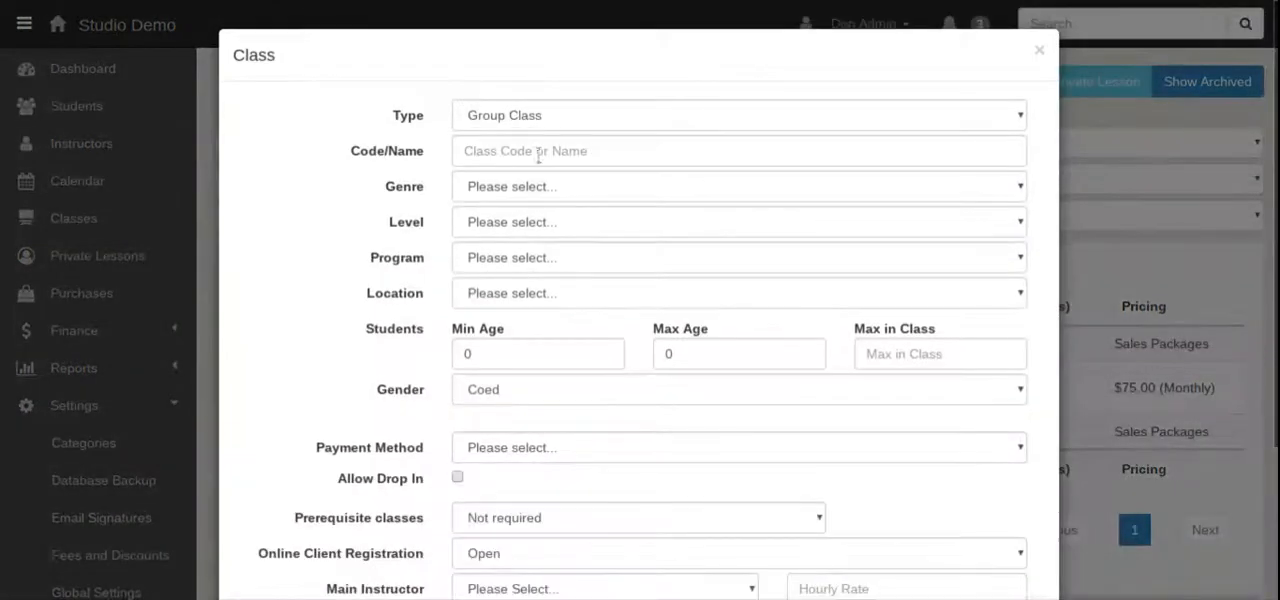
pyautogui.click(533, 155)
pyautogui.write('B')
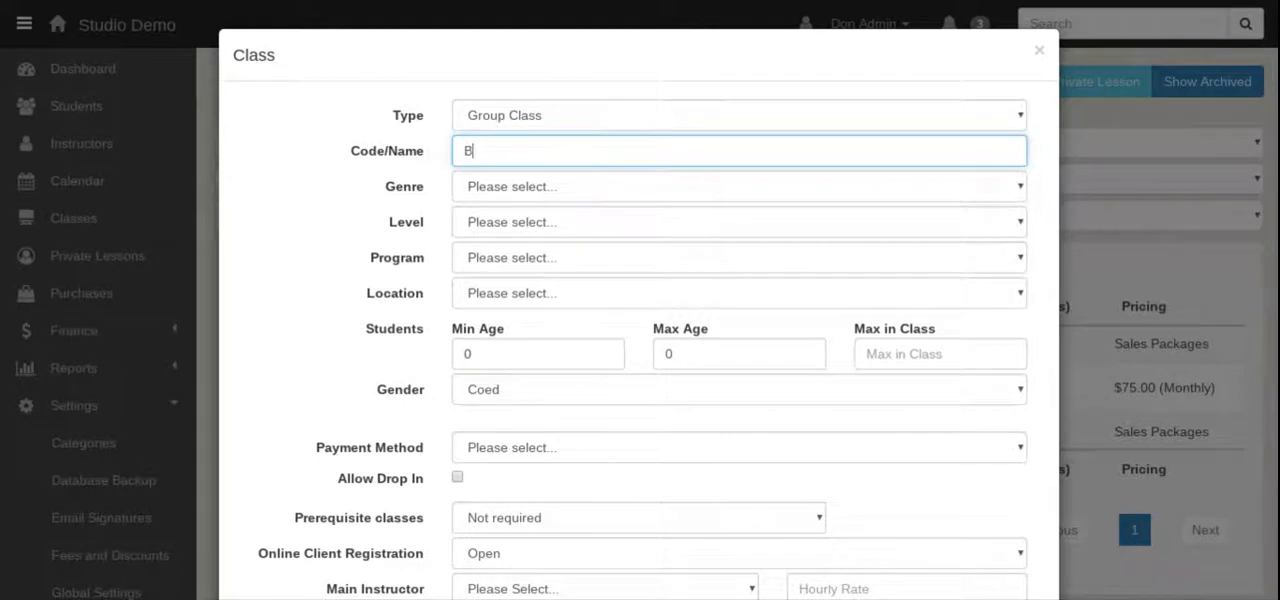
pyautogui.write('allet 102')
# Categorize the new class with genre Ballet, level Beginners, program N/A and location Costa Mesa.
pyautogui.click(589, 183)
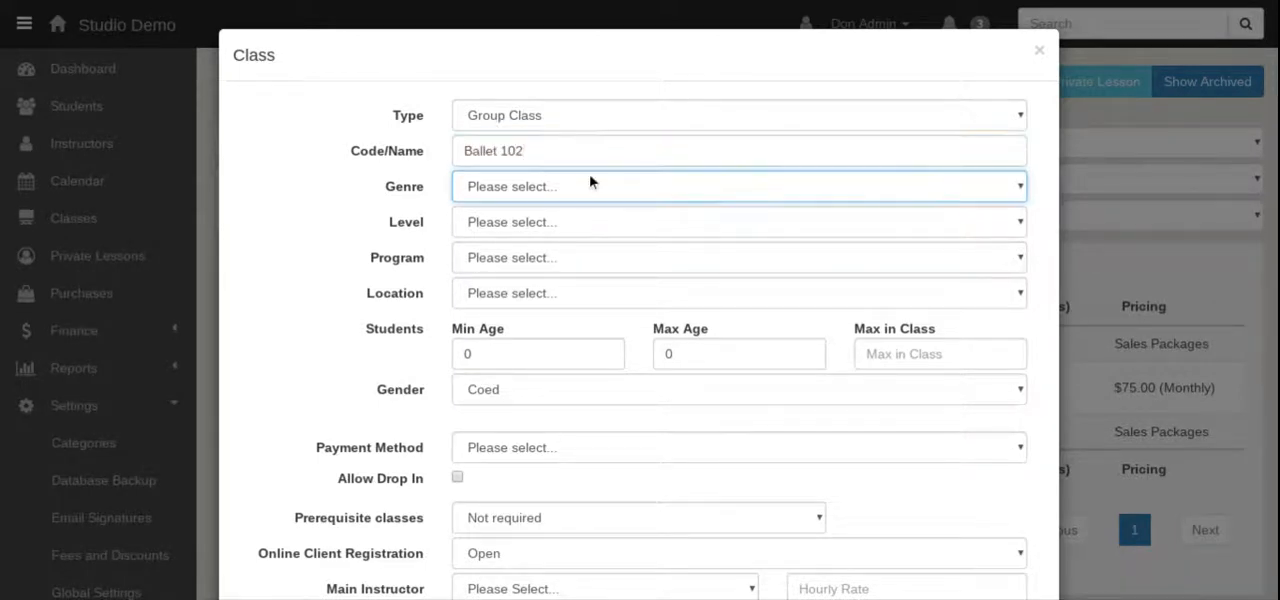
pyautogui.click(581, 214)
pyautogui.click(536, 228)
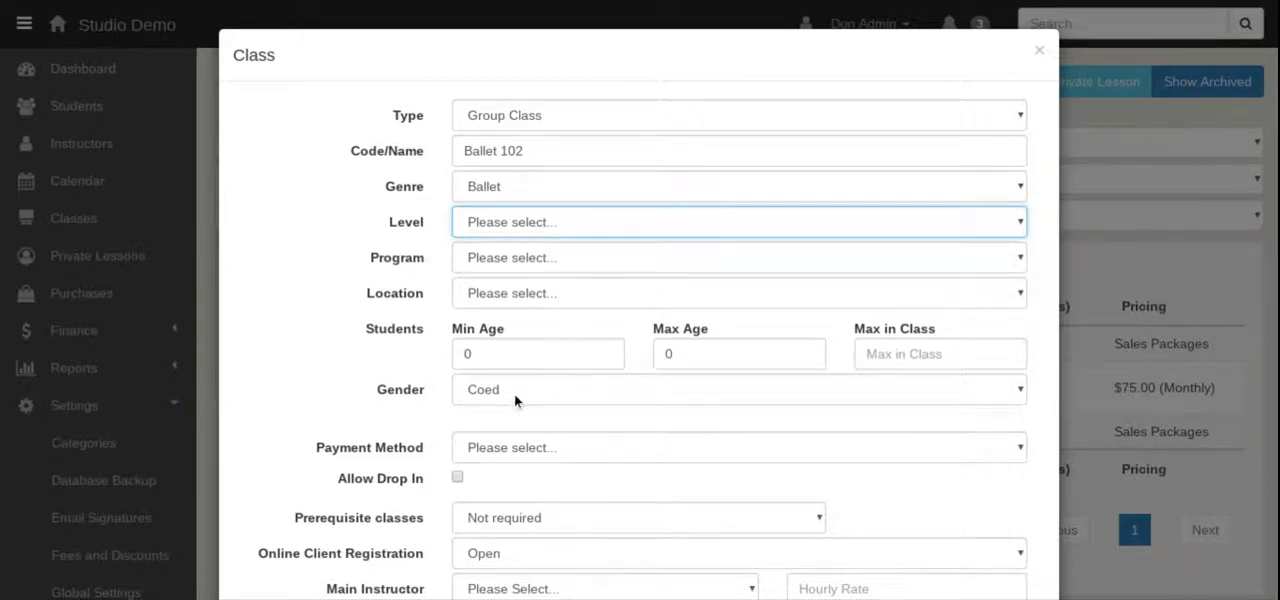
pyautogui.click(515, 394)
pyautogui.click(508, 260)
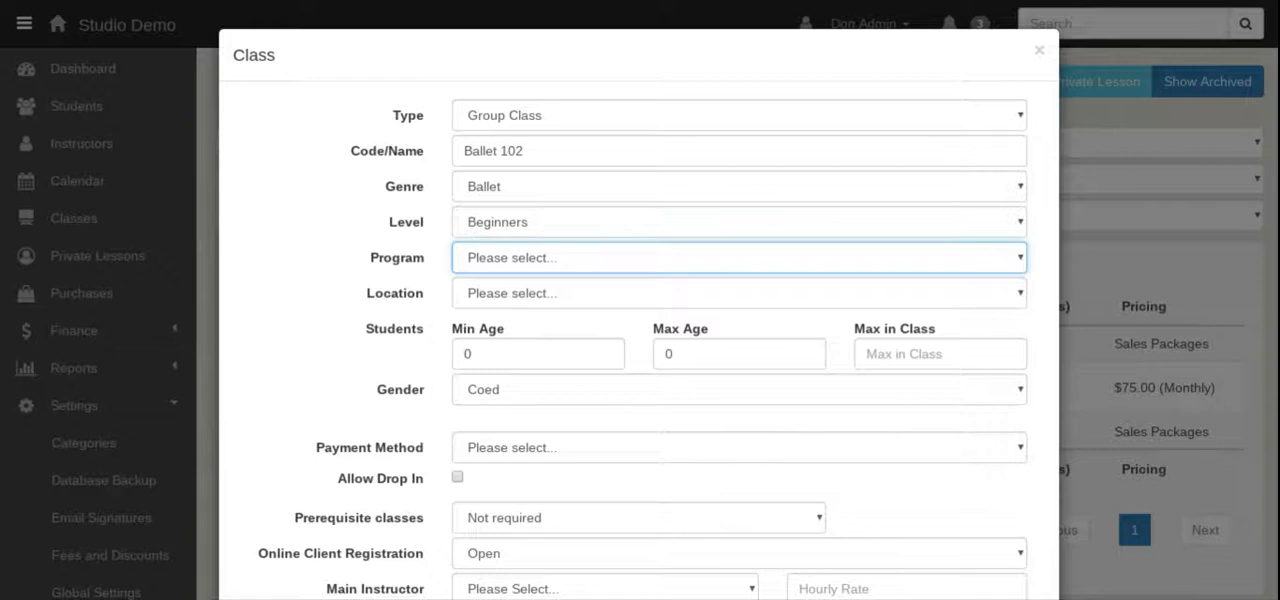
pyautogui.click(609, 317)
pyautogui.press('Tab')
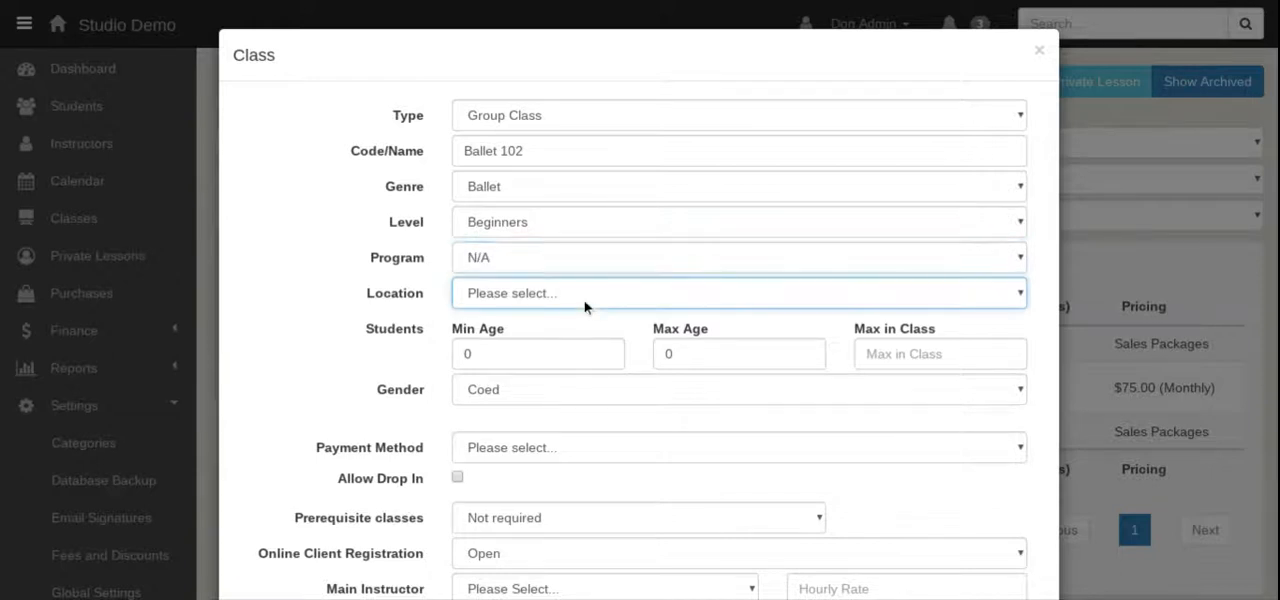
pyautogui.click(576, 353)
# Set the student age range to 5–17 and the maximum class size to 99.
pyautogui.press('Tab')
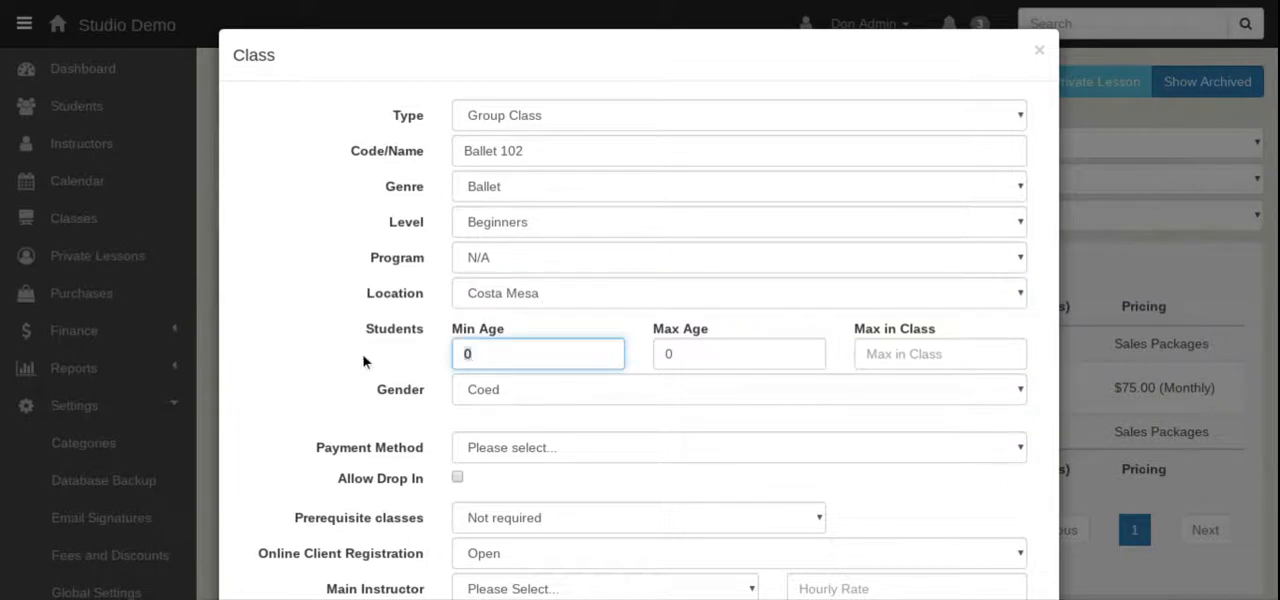
pyautogui.write('5')
pyautogui.press('Tab')
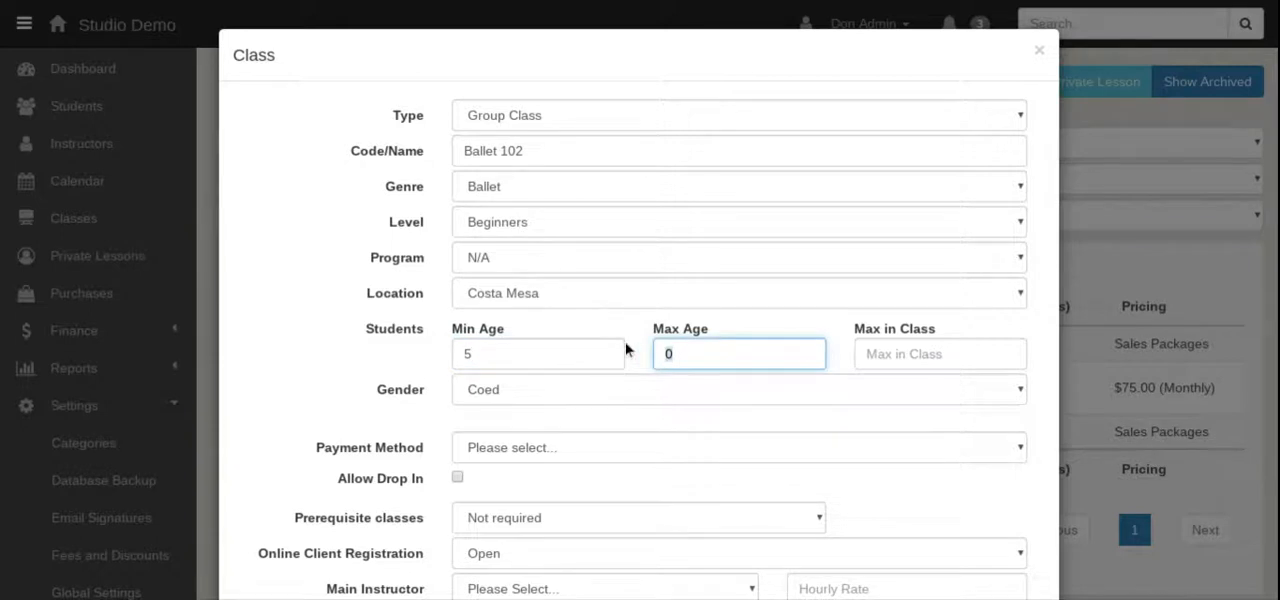
pyautogui.write('17')
pyautogui.click(900, 366)
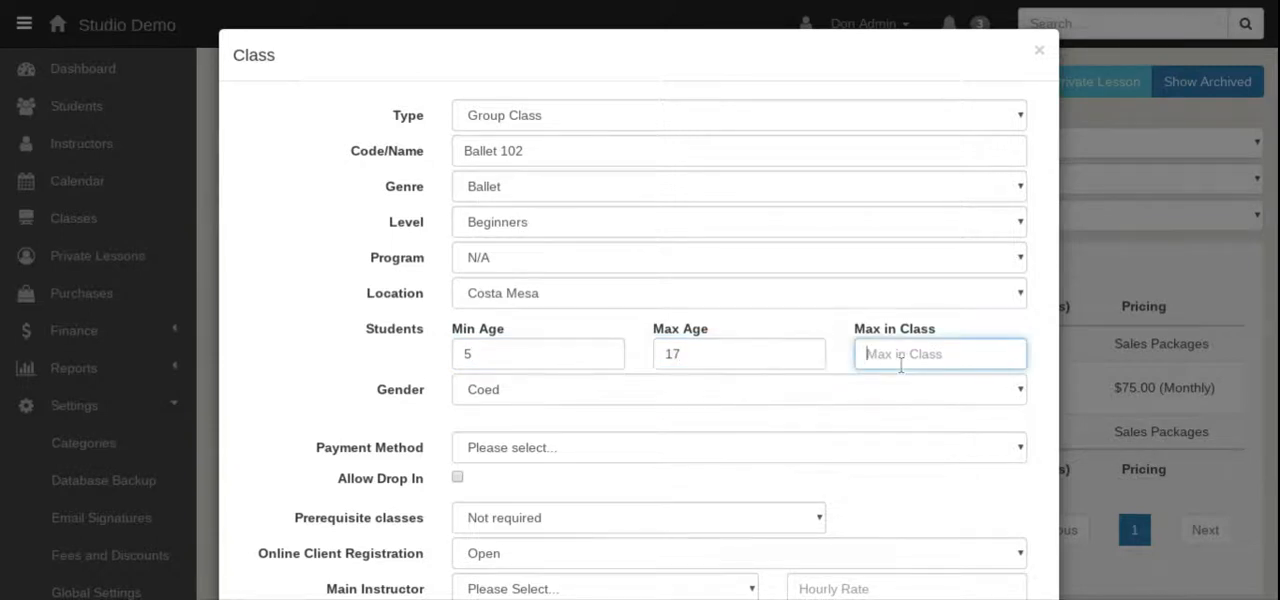
pyautogui.write('99')
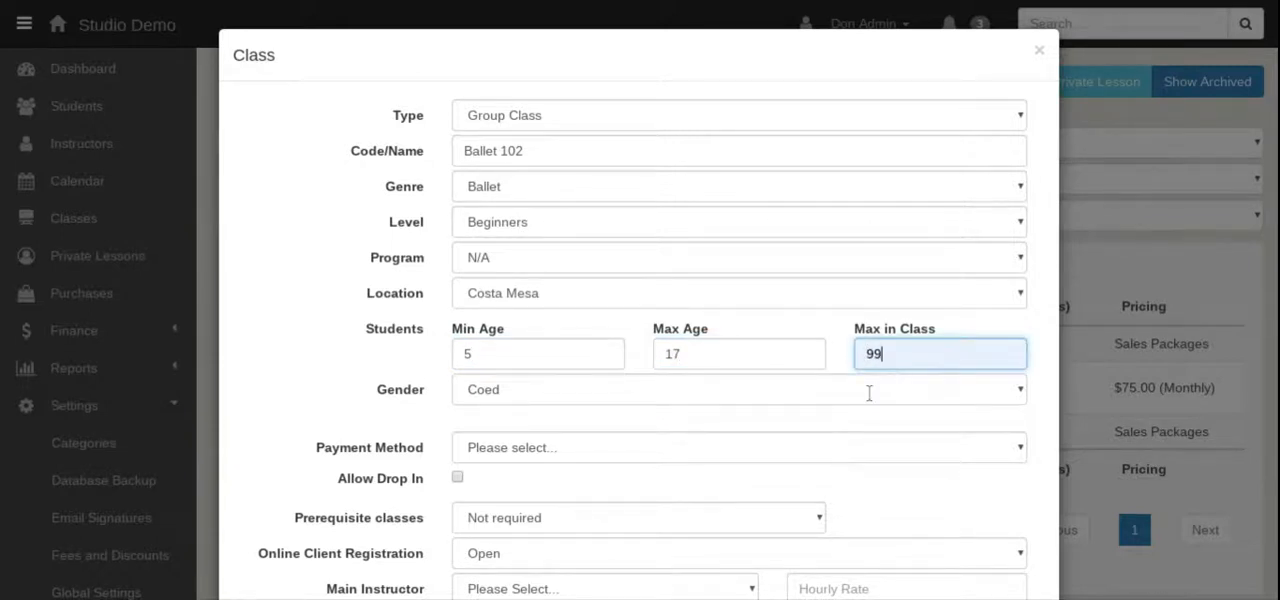
pyautogui.click(556, 434)
# Set the payment method to Billing Schedule with a class price of $80 billed Monthly.
pyautogui.scroll(-2, 556, 434)
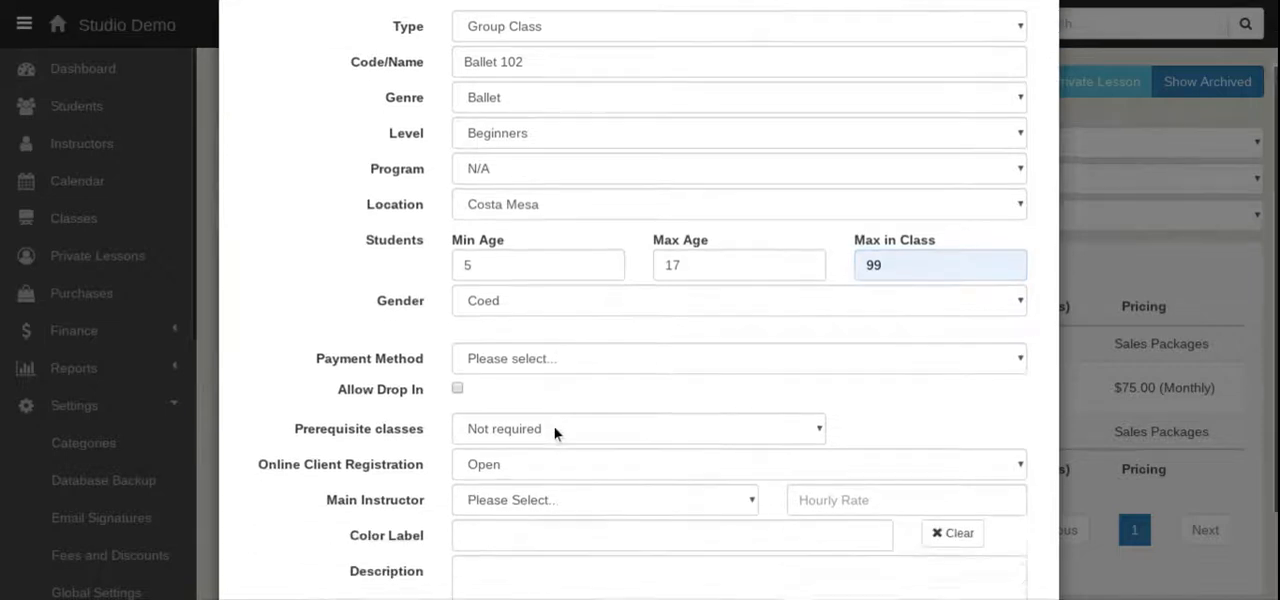
pyautogui.scroll(-1, 555, 434)
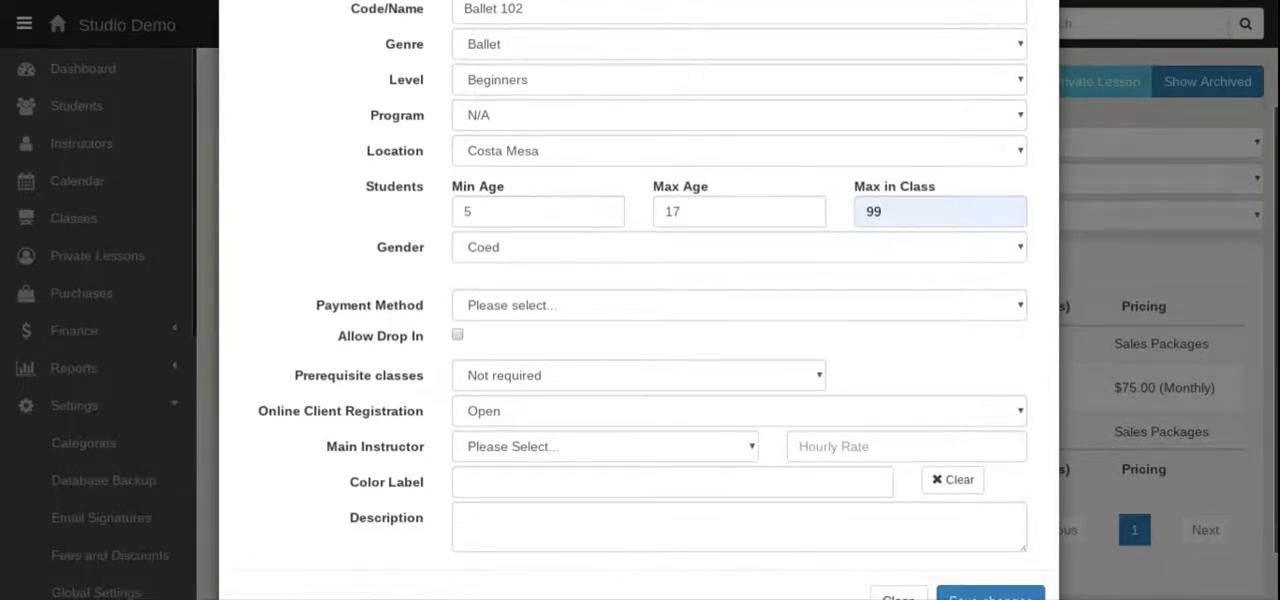
pyautogui.click(527, 306)
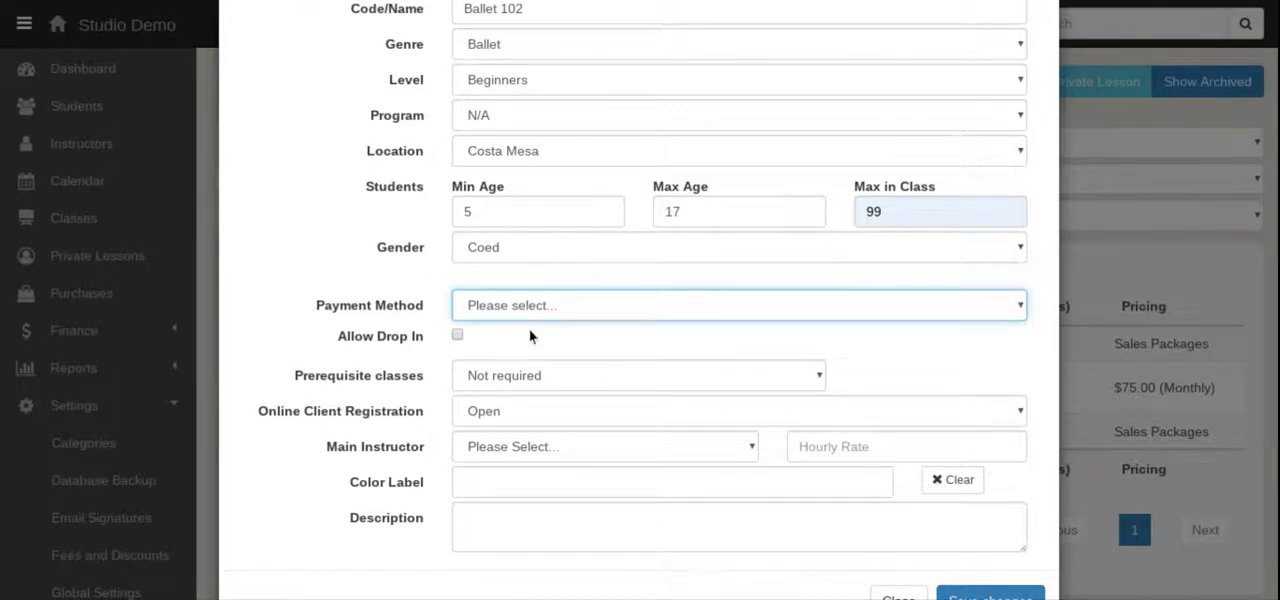
pyautogui.click(531, 372)
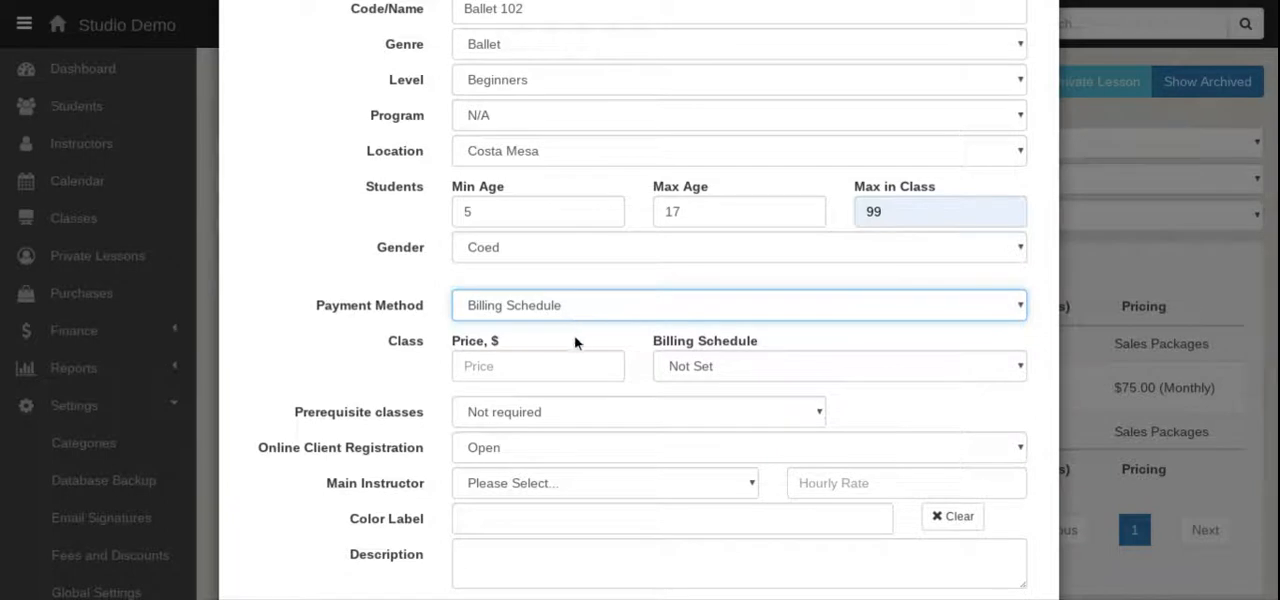
pyautogui.scroll(-1, 576, 345)
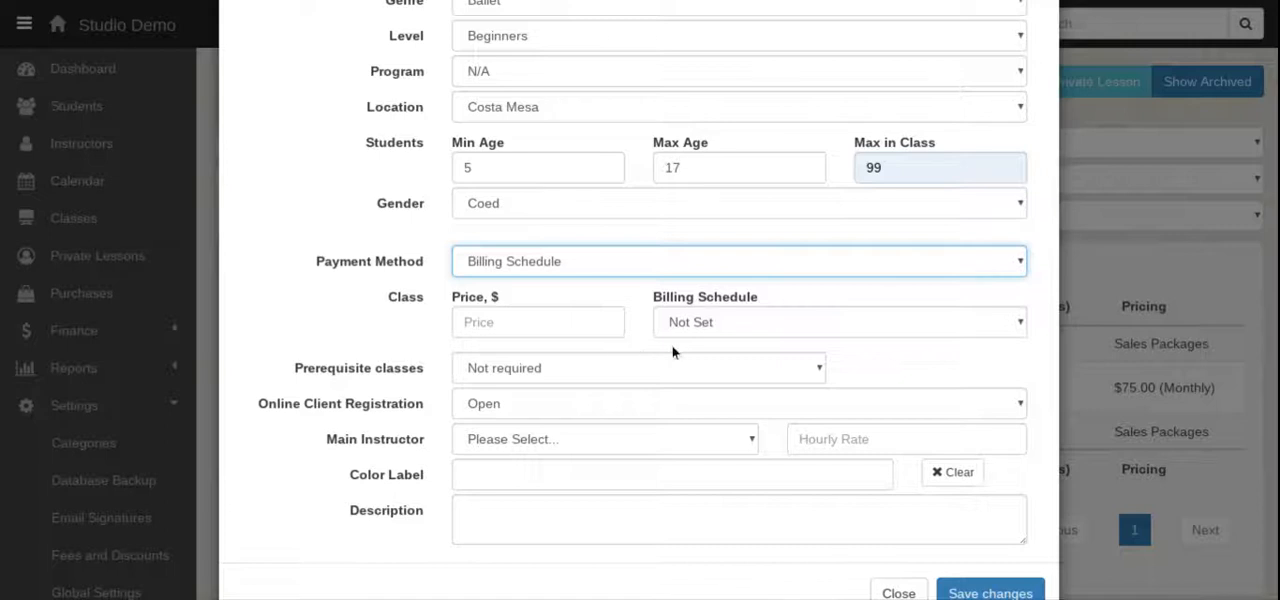
pyautogui.scroll(-1, 647, 345)
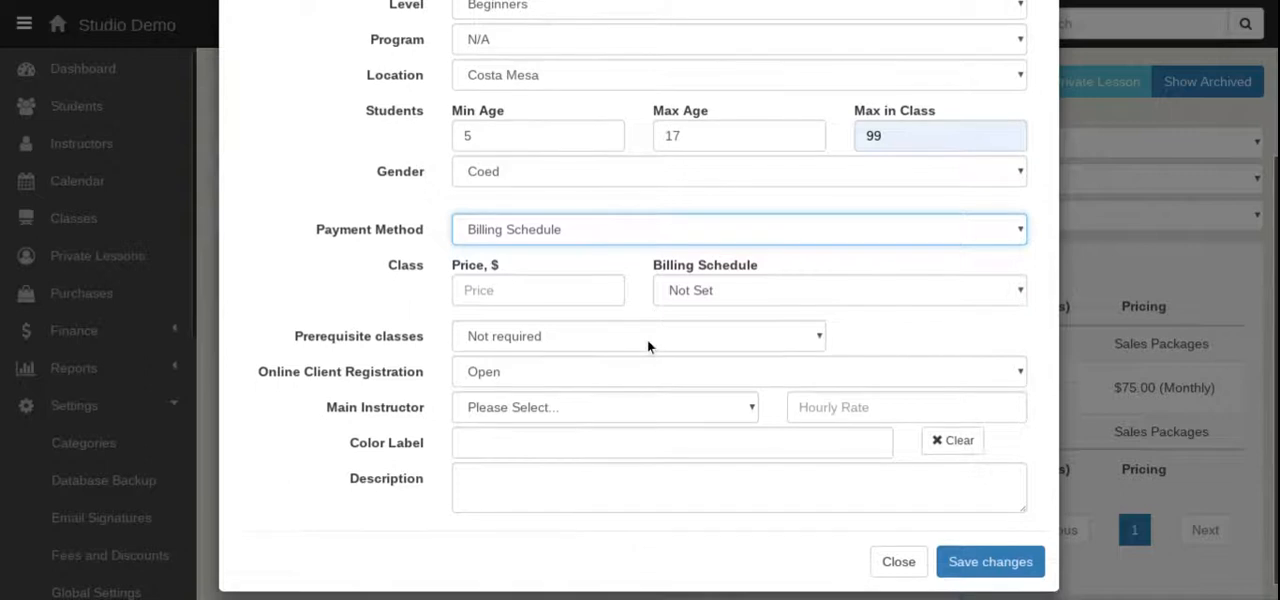
pyautogui.click(484, 297)
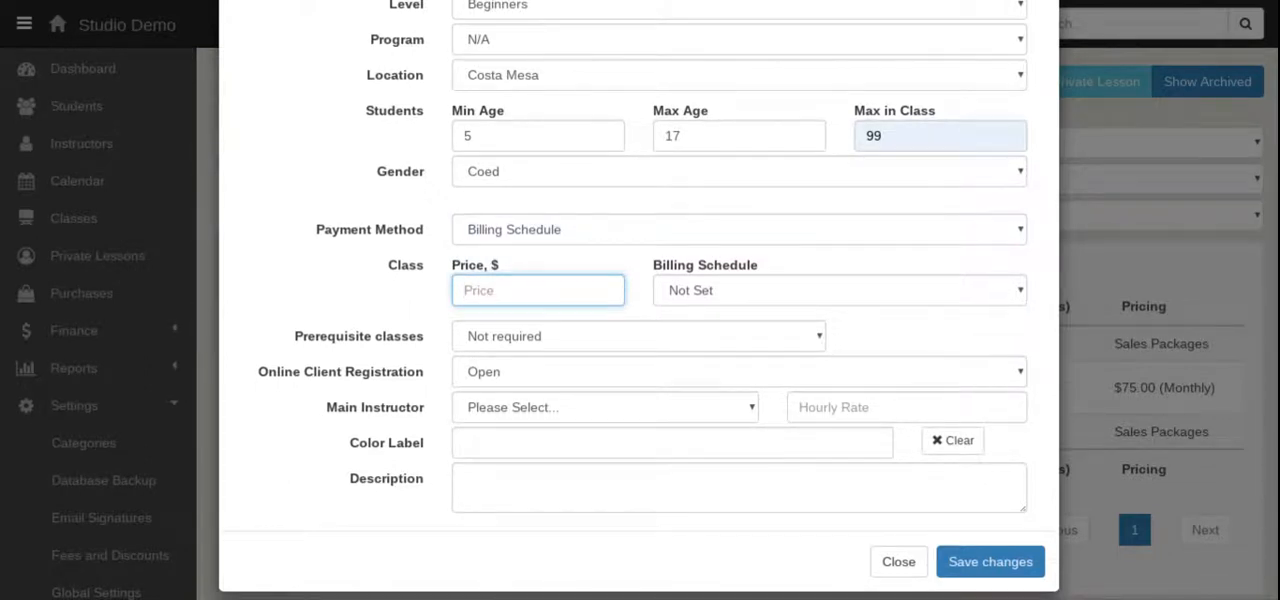
pyautogui.write('80')
pyautogui.click(743, 291)
pyautogui.click(744, 313)
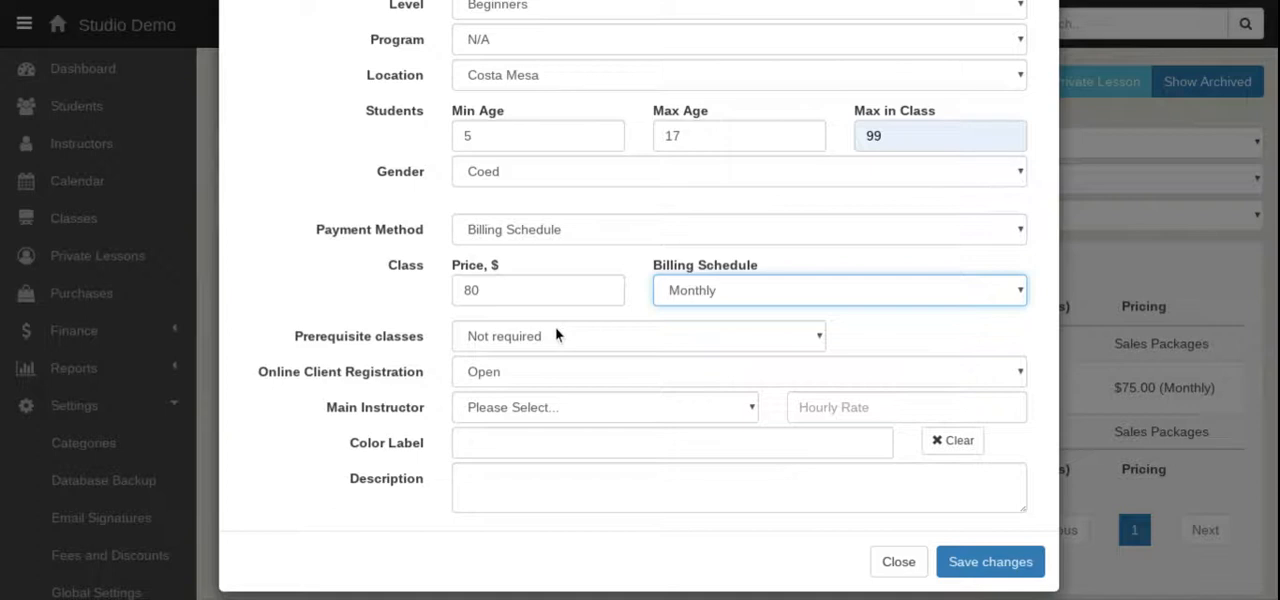
pyautogui.click(575, 346)
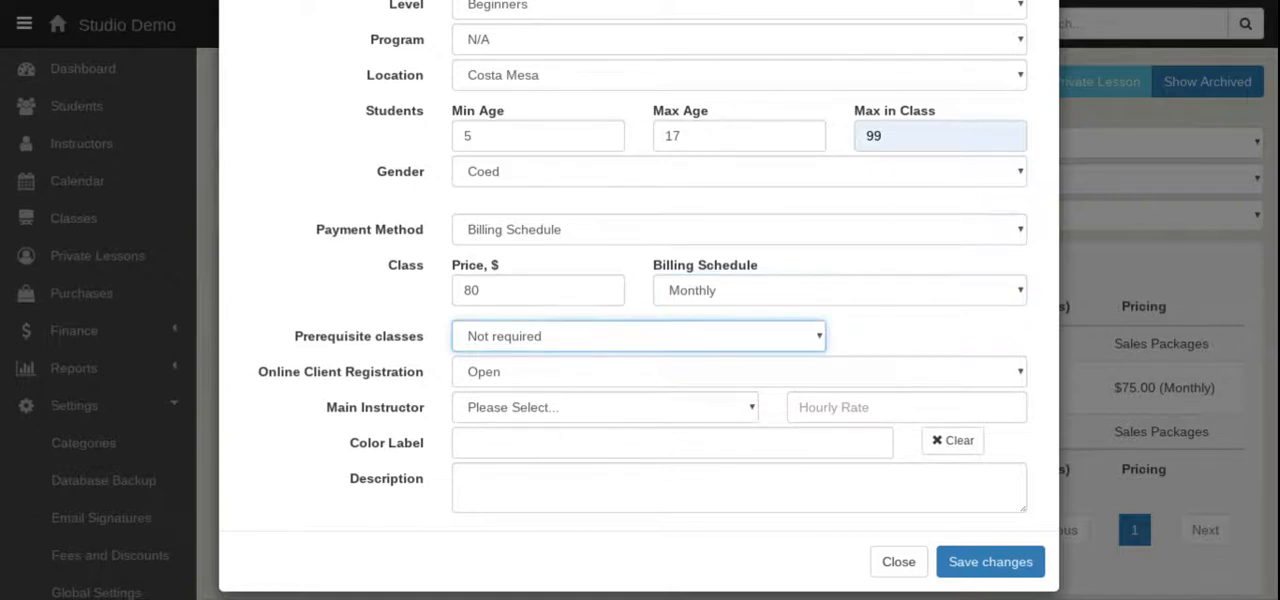
pyautogui.press('Down')
pyautogui.click(560, 397)
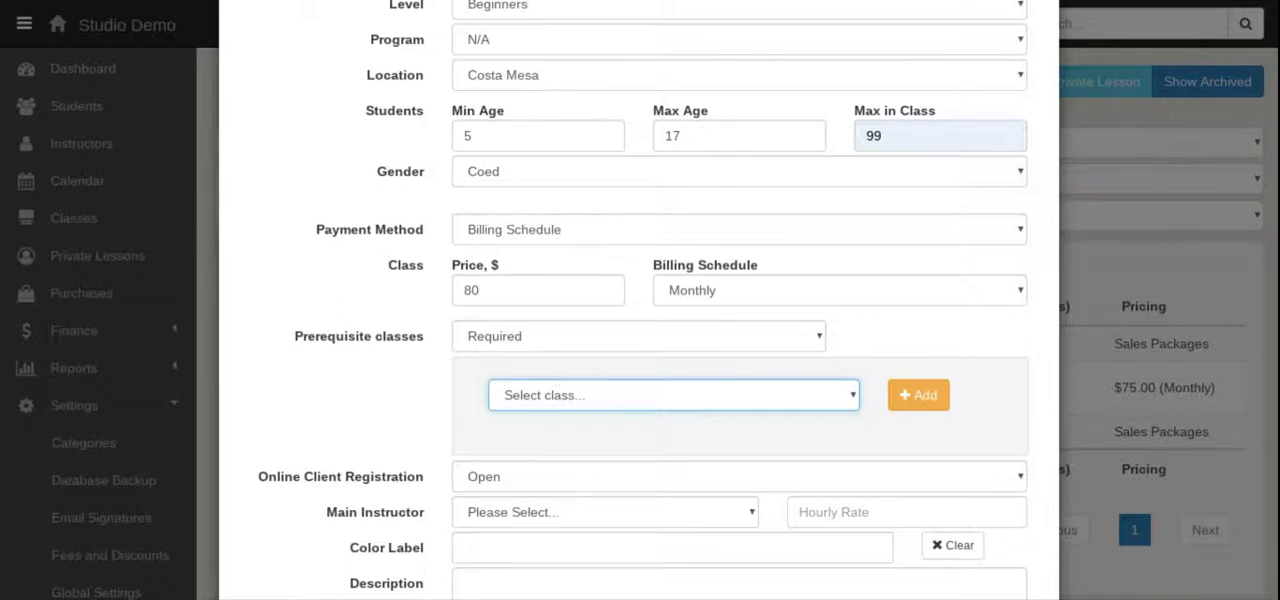
pyautogui.click(674, 395)
pyautogui.click(724, 348)
pyautogui.click(712, 362)
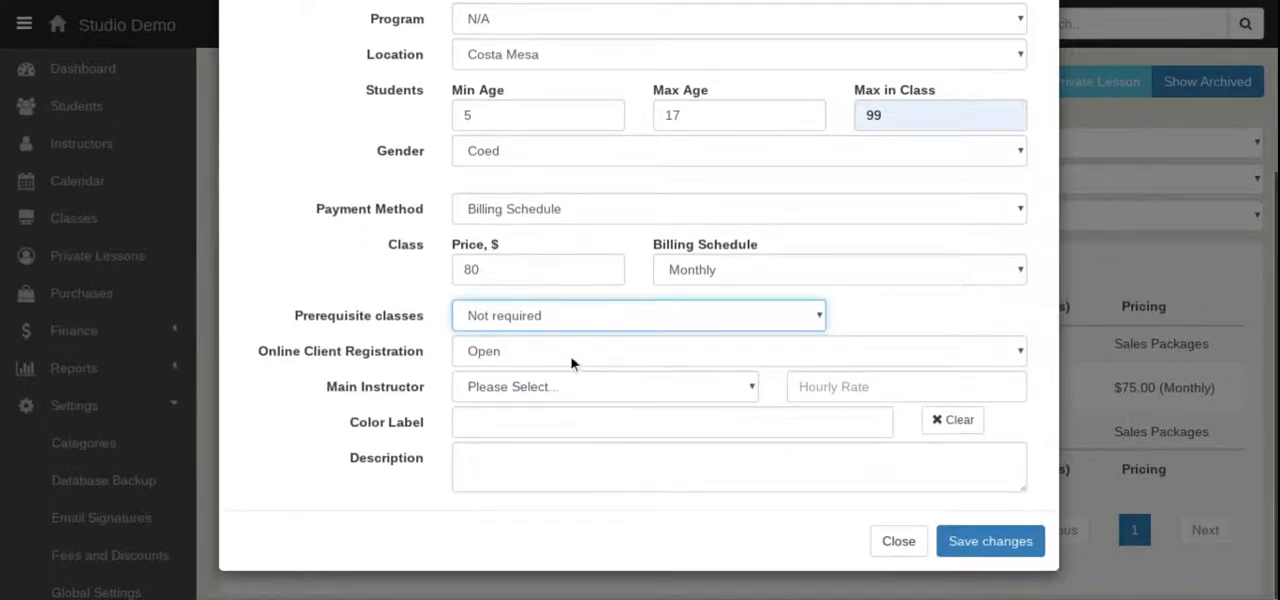
# Assign the studio's admin as the main instructor and save the new class.
pyautogui.click(674, 400)
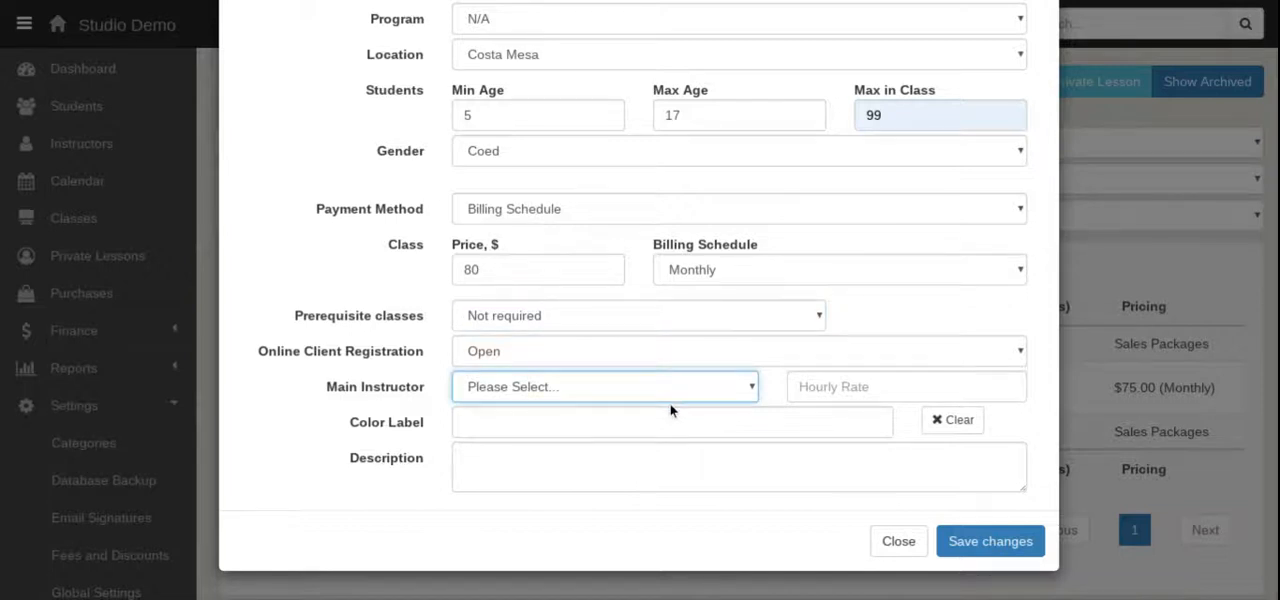
pyautogui.click(717, 502)
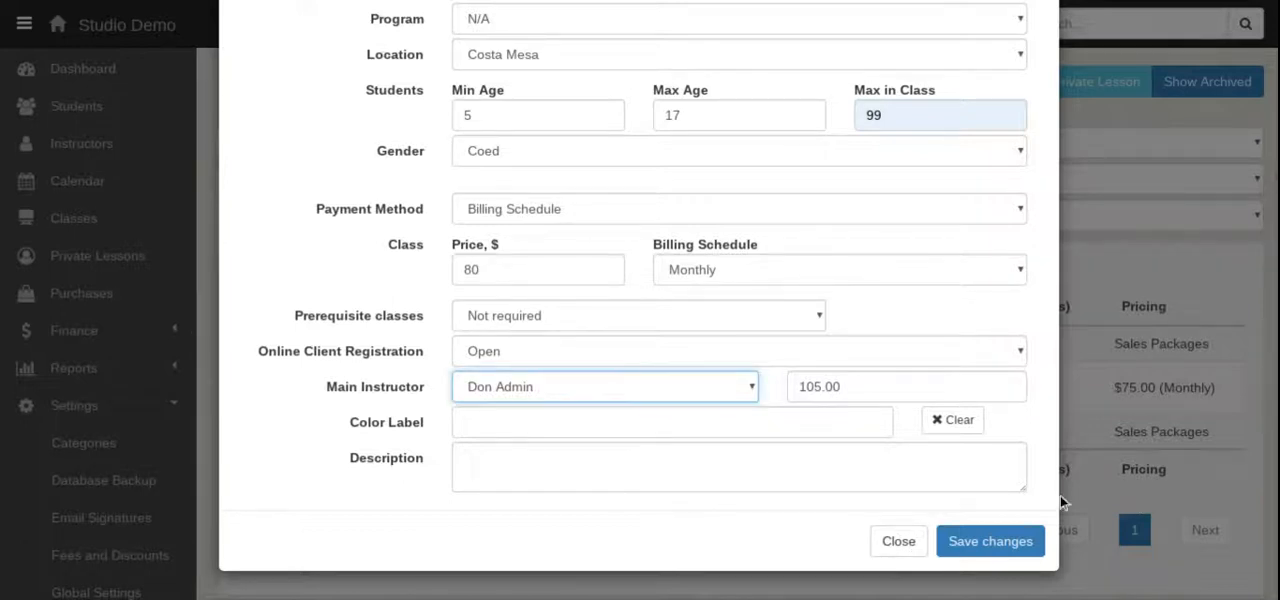
pyautogui.click(1000, 540)
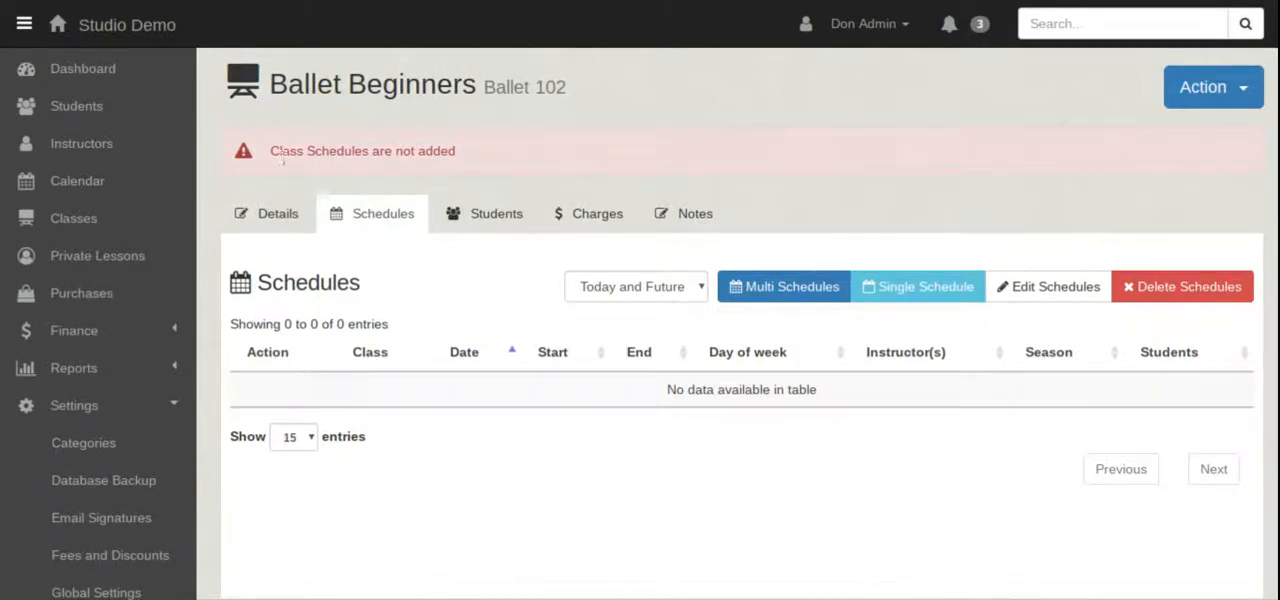
pyautogui.moveTo(472, 158); pyautogui.dragTo(260, 151)
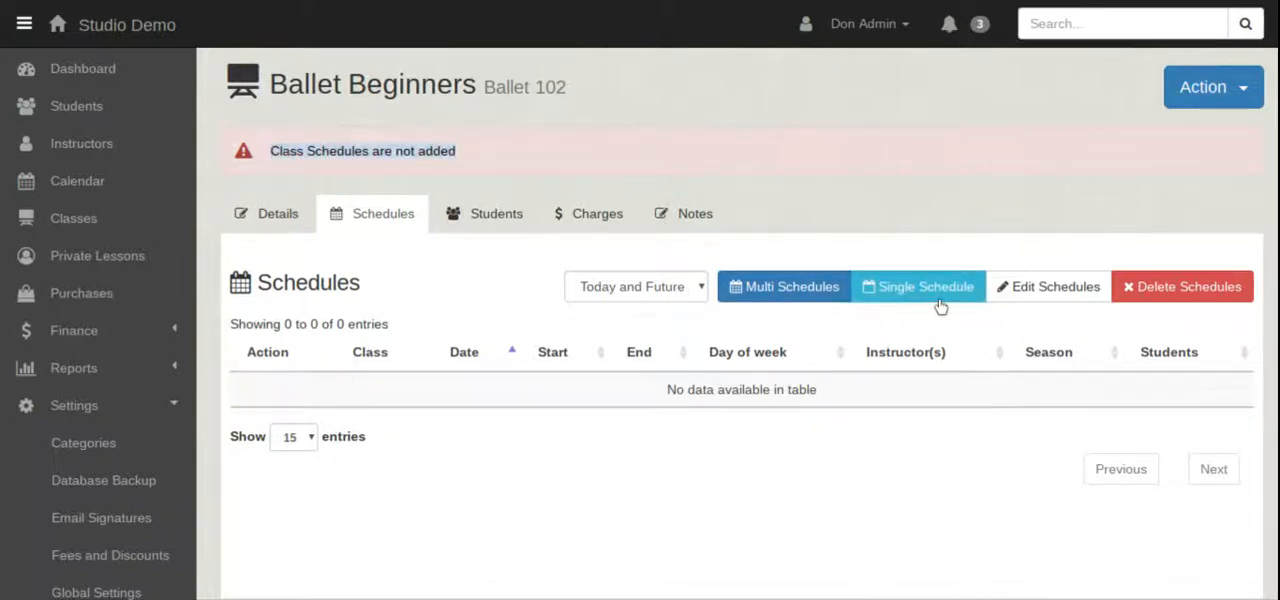
# Add multiple schedules to Ballet 102 for season 2019, every Thursday from 5:00 PM to 6:00 PM.
pyautogui.click(789, 289)
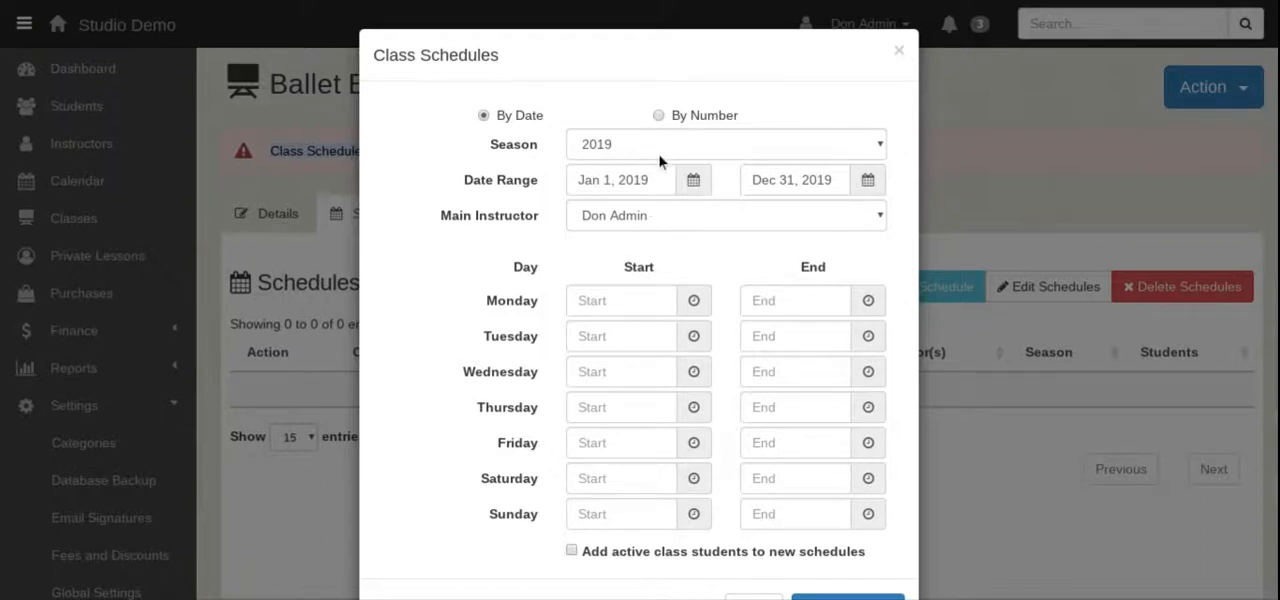
pyautogui.click(632, 145)
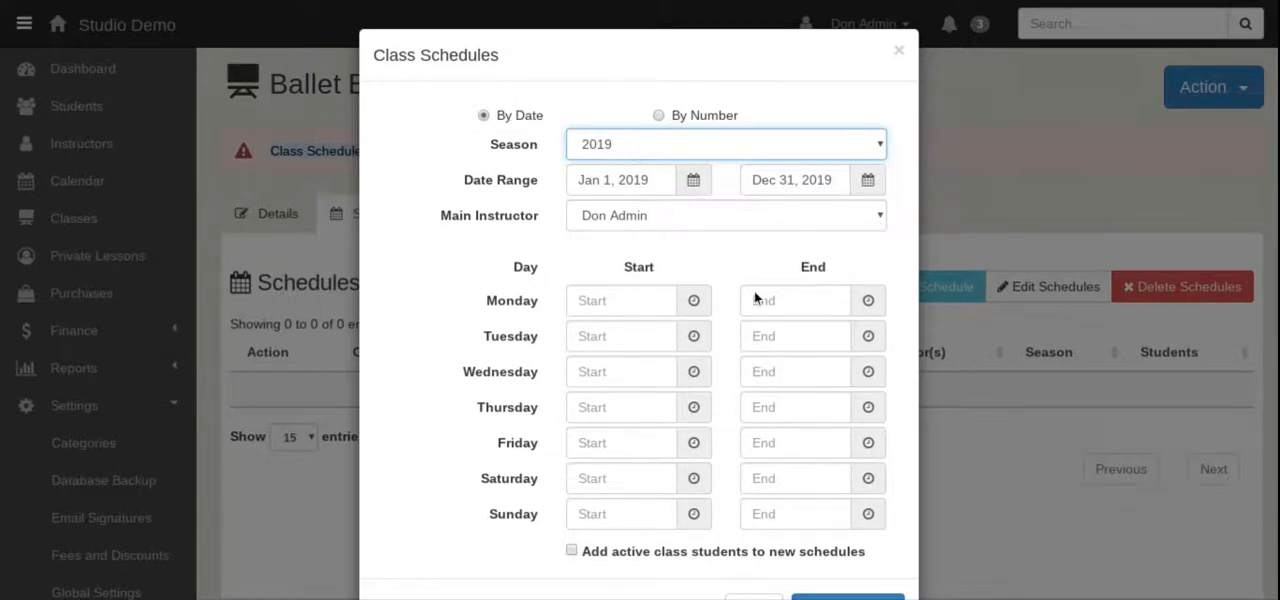
pyautogui.click(593, 412)
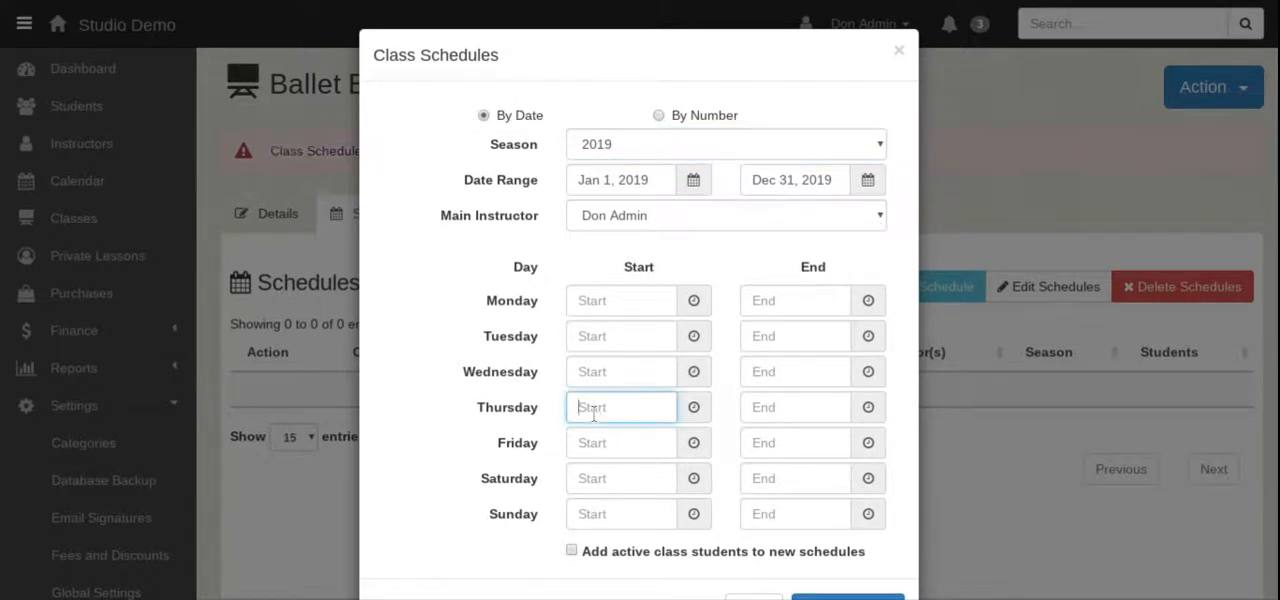
pyautogui.write('5:00 PM')
pyautogui.click(837, 405)
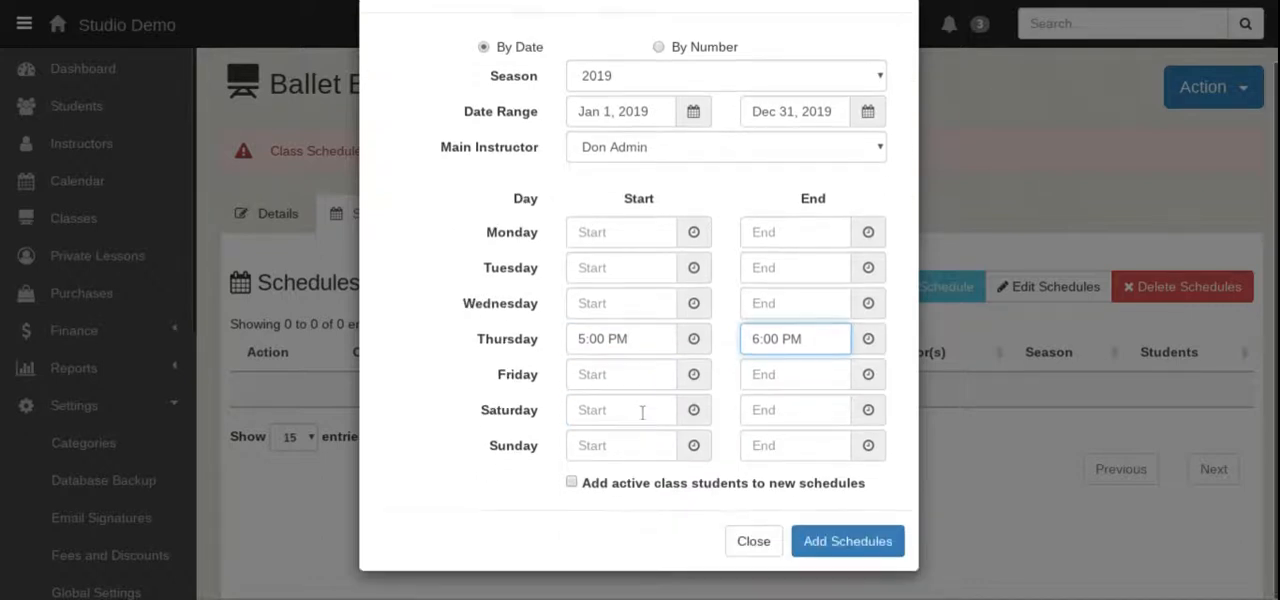
pyautogui.scroll(-1, 641, 410)
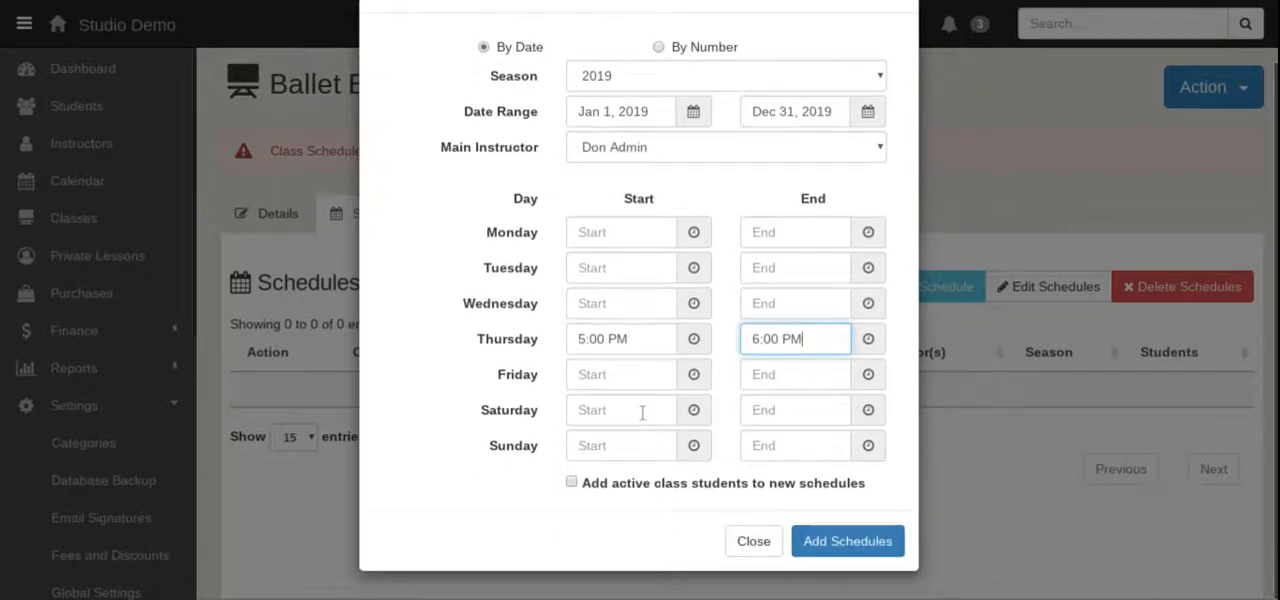
pyautogui.click(855, 546)
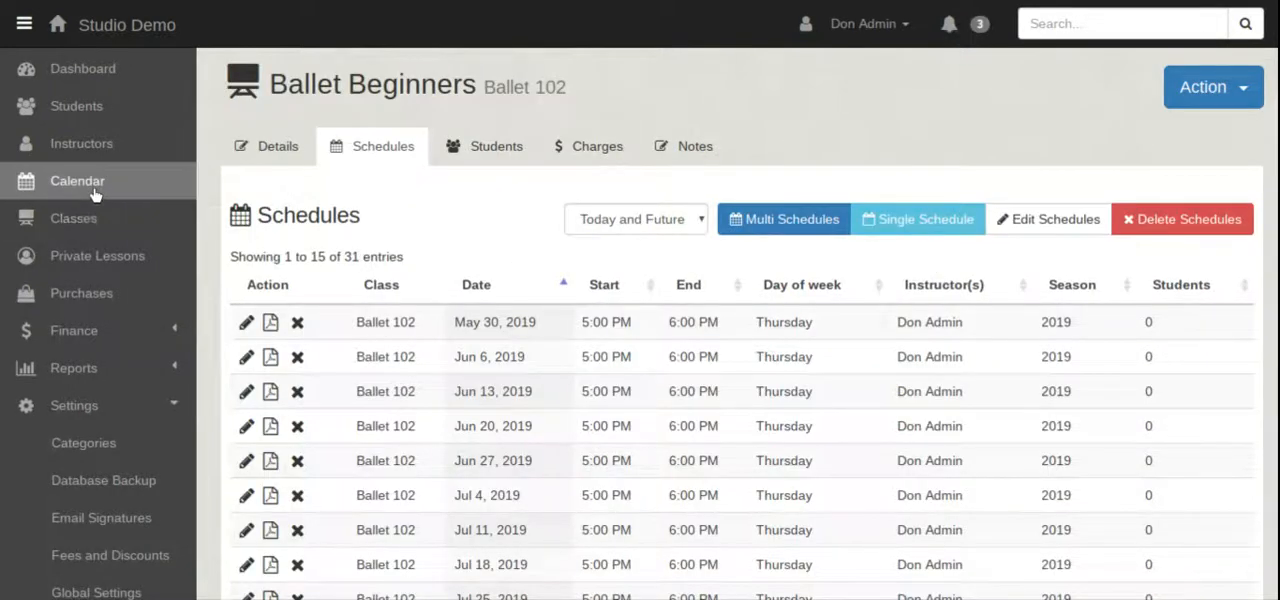
# Check the calendar for July 2019 and view the two ballet classes scheduled on Thursday, Jul 4.
pyautogui.click(95, 190)
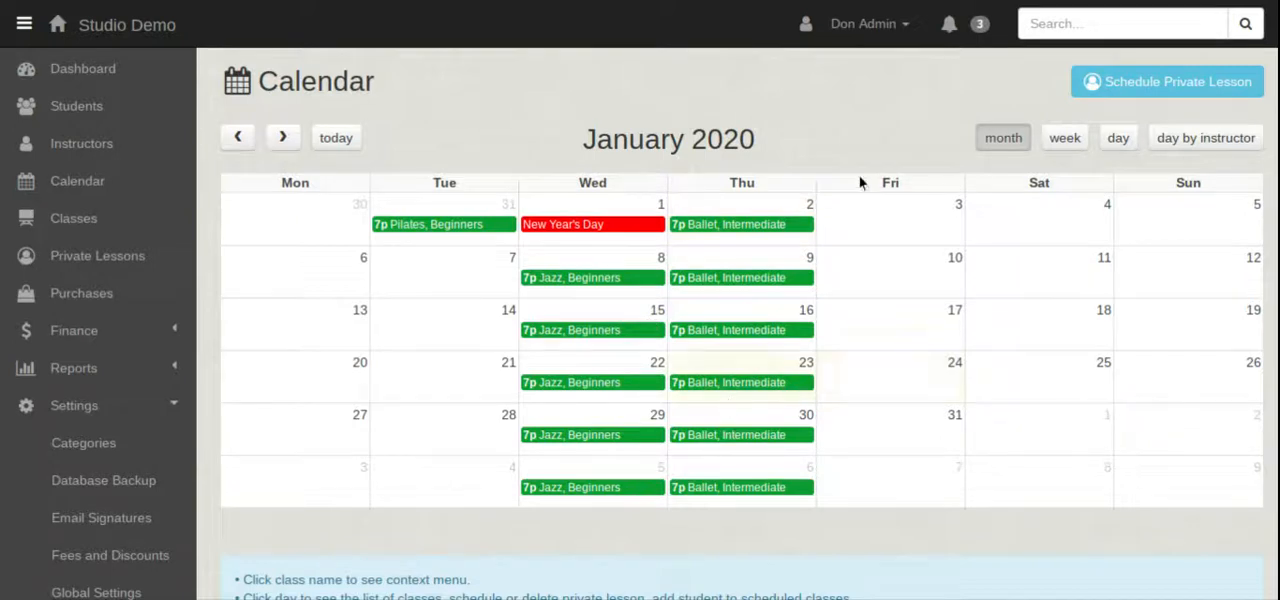
pyautogui.click(238, 139)
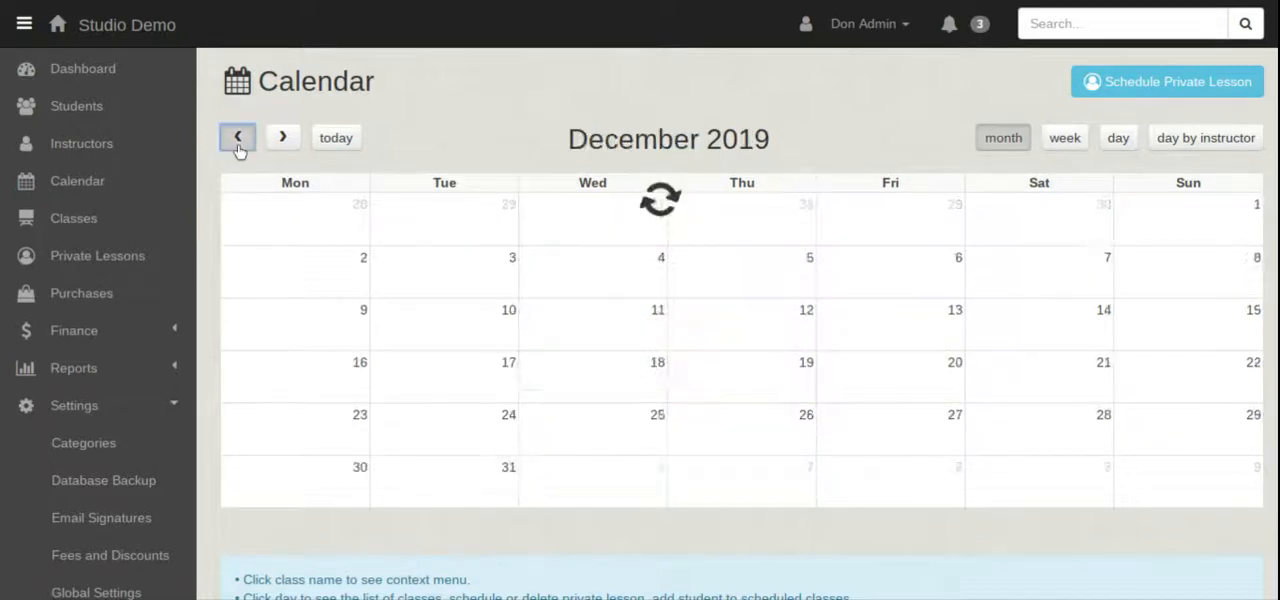
pyautogui.click(238, 139)
pyautogui.click(238, 139)
pyautogui.click(238, 139)
pyautogui.click(238, 139)
pyautogui.click(238, 139)
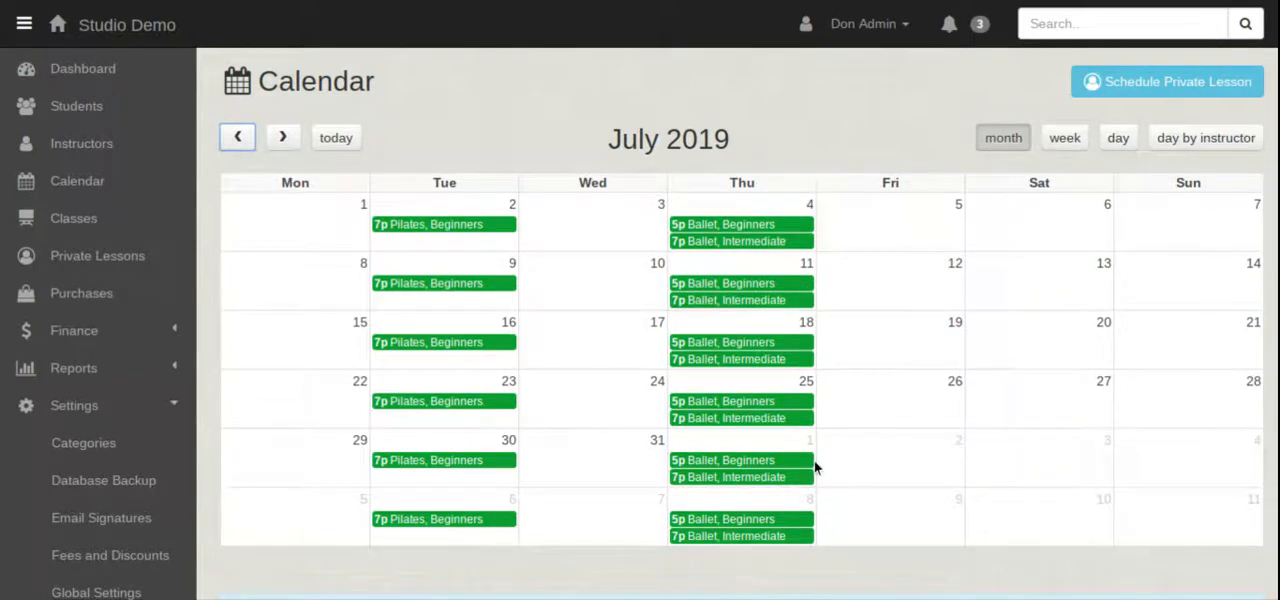
pyautogui.click(704, 213)
pyautogui.click(440, 238)
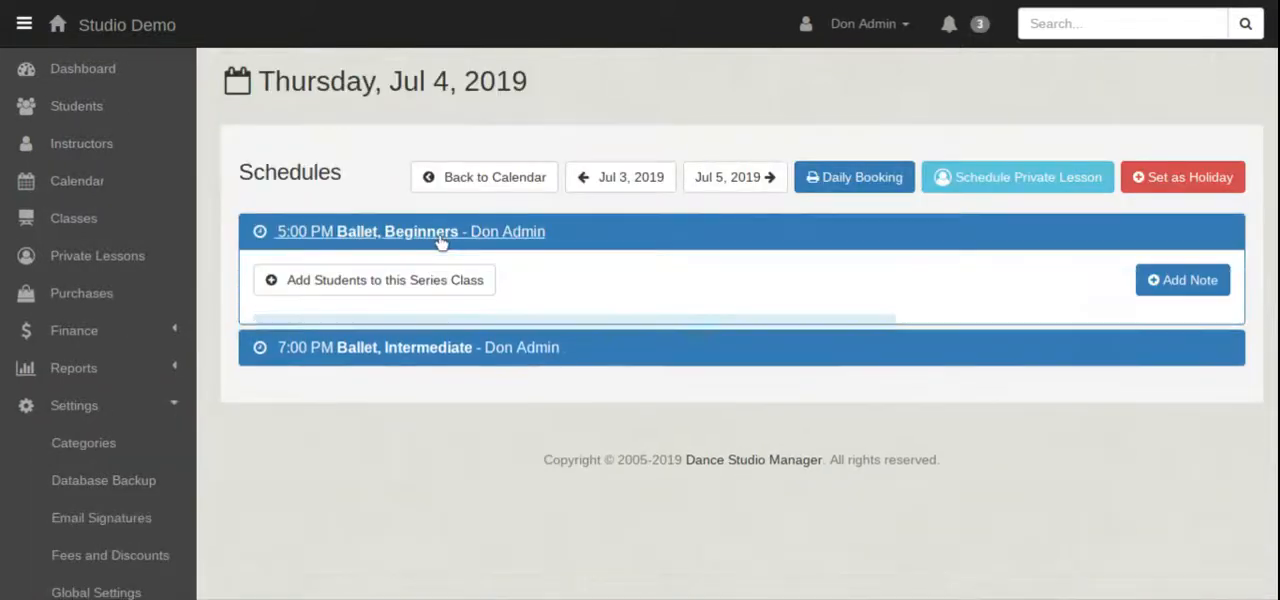
pyautogui.click(441, 236)
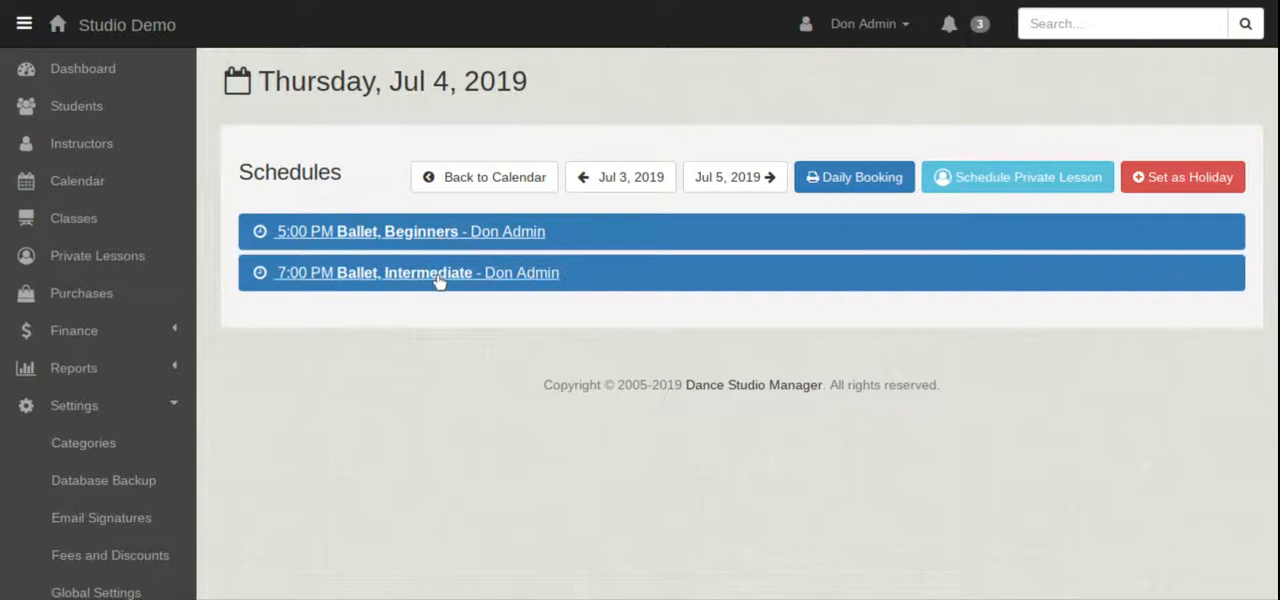
pyautogui.click(437, 277)
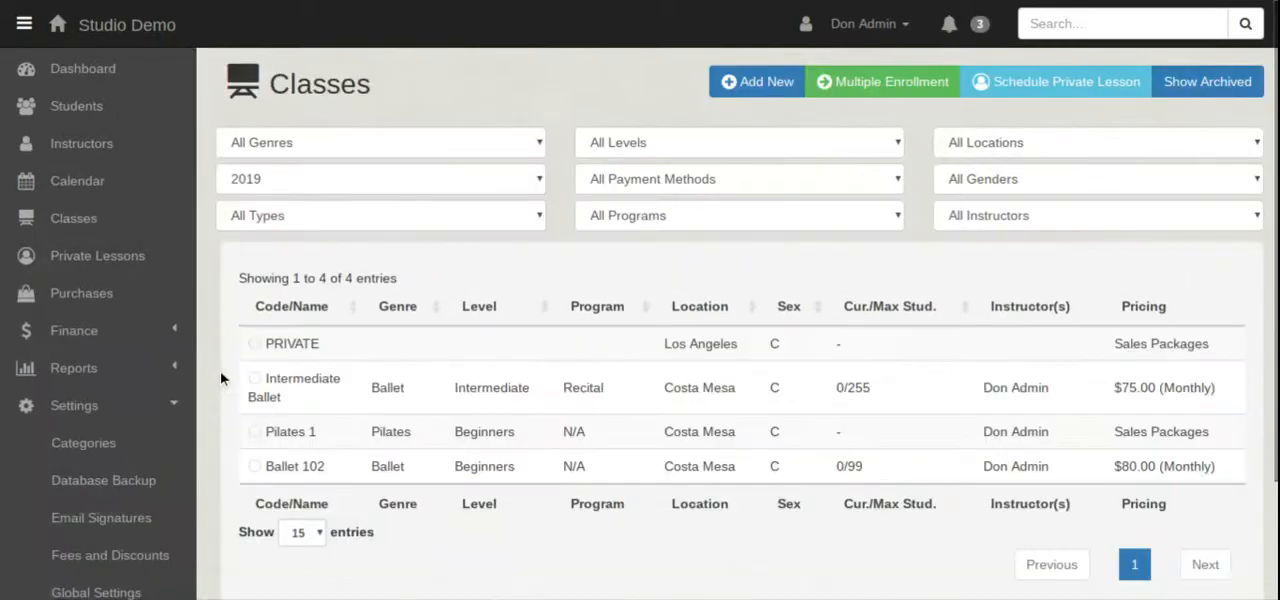
# Start a new group class named Jazz Summer Series from the class list.
pyautogui.click(757, 82)
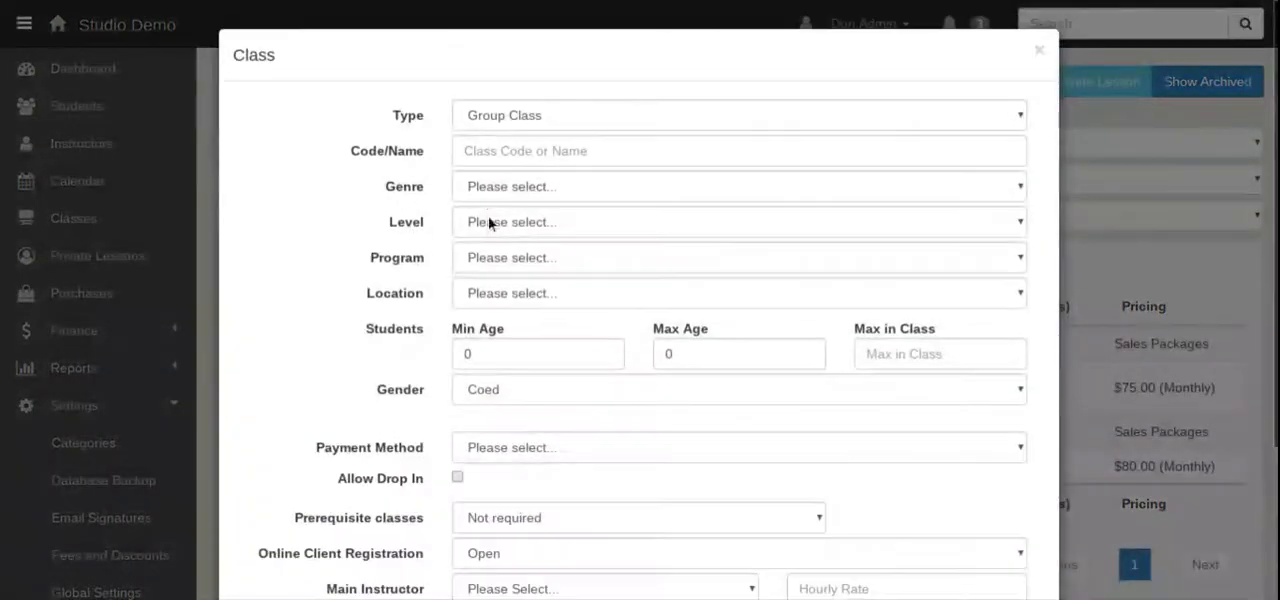
pyautogui.click(500, 152)
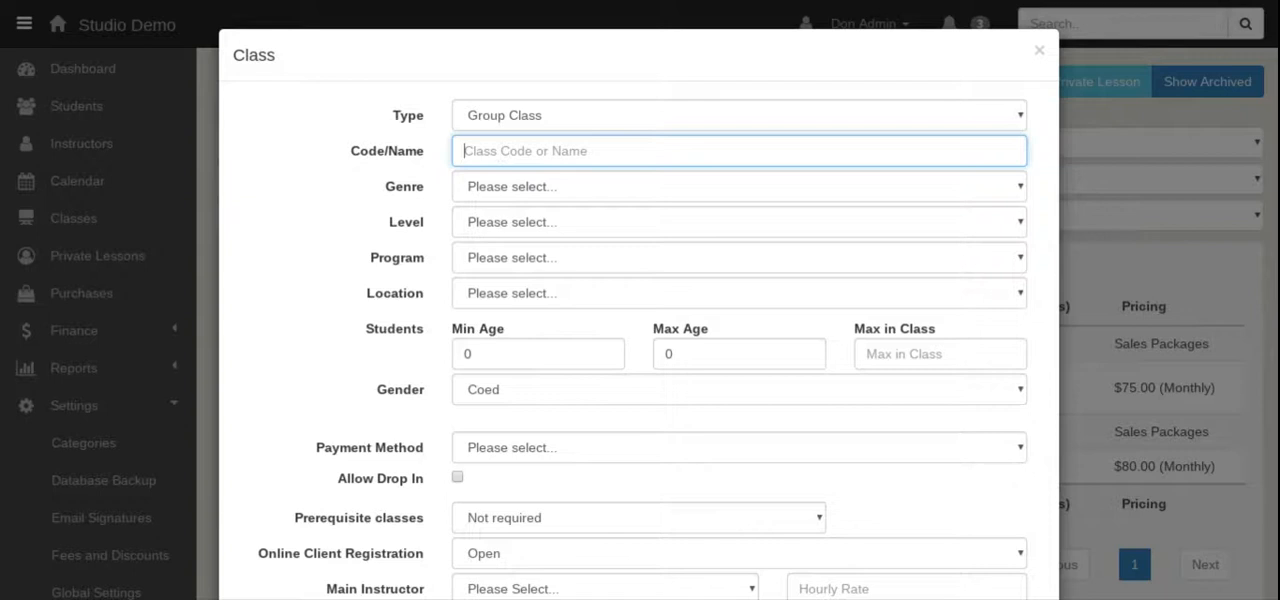
pyautogui.write('Jaz')
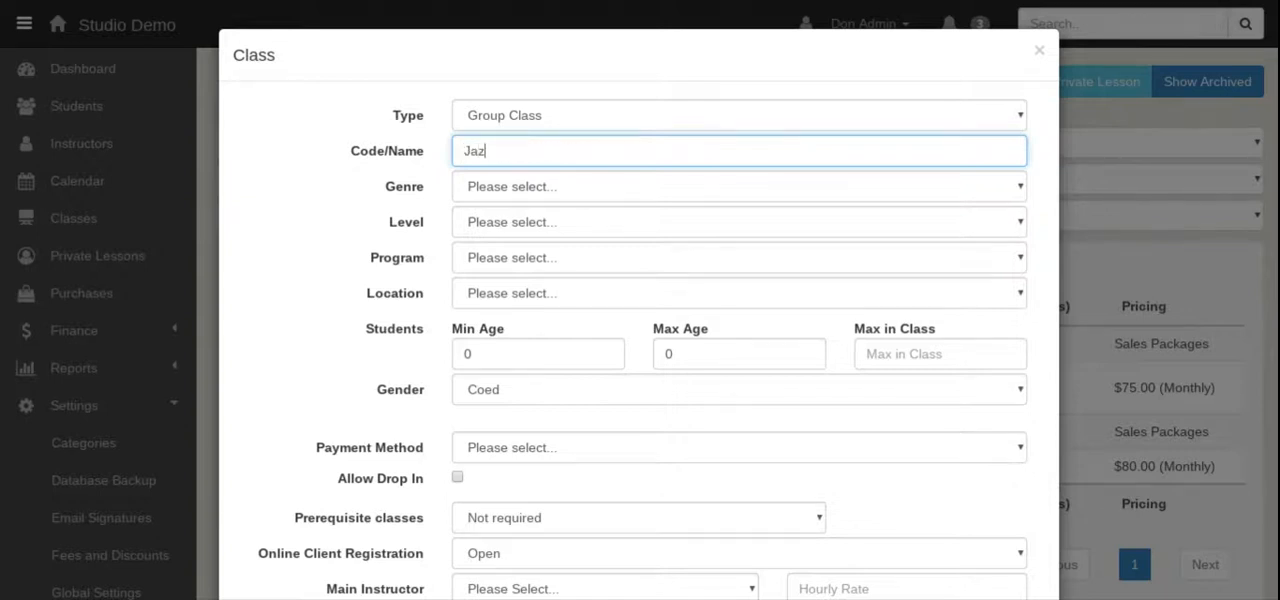
pyautogui.write('z Summer Serio')
pyautogui.write('s')
# Categorize the new class with genre Jazz, level Intermediate, program N/A and location Los Angeles.
pyautogui.click(548, 194)
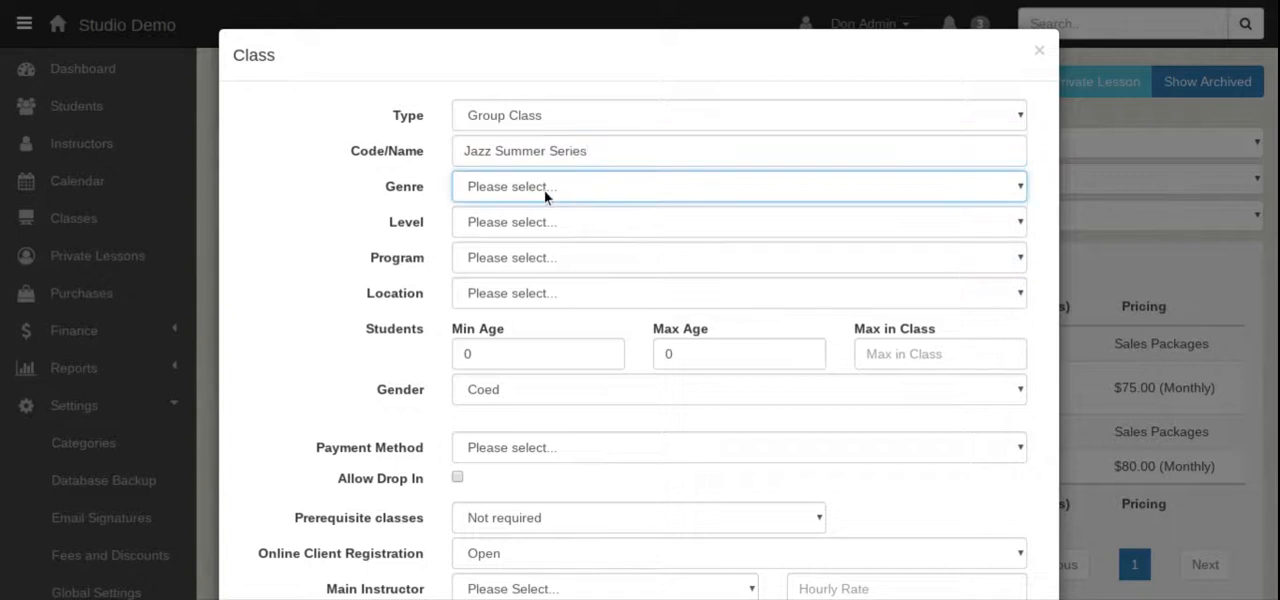
pyautogui.click(522, 318)
pyautogui.click(480, 228)
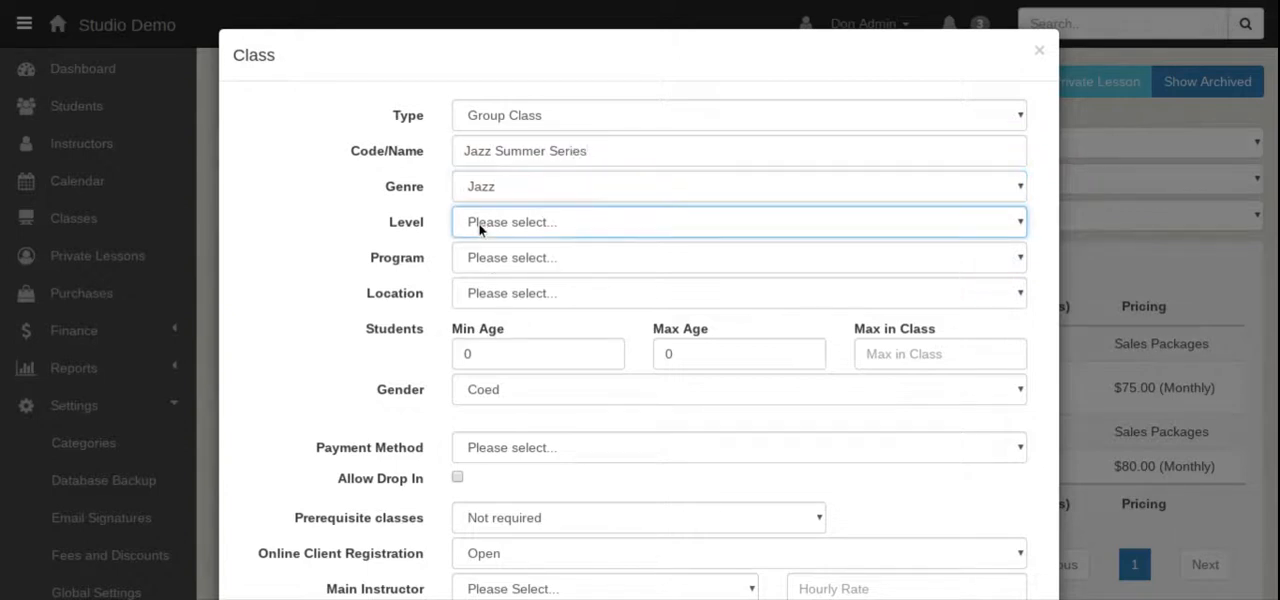
pyautogui.click(500, 312)
pyautogui.click(481, 262)
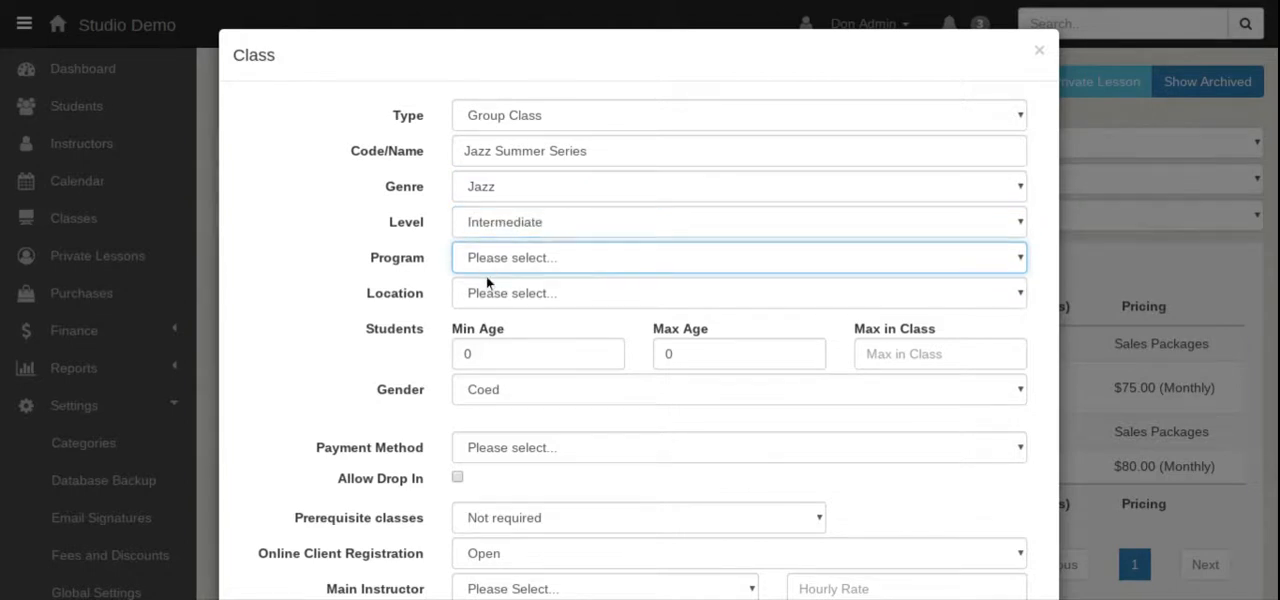
pyautogui.click(585, 340)
pyautogui.click(540, 303)
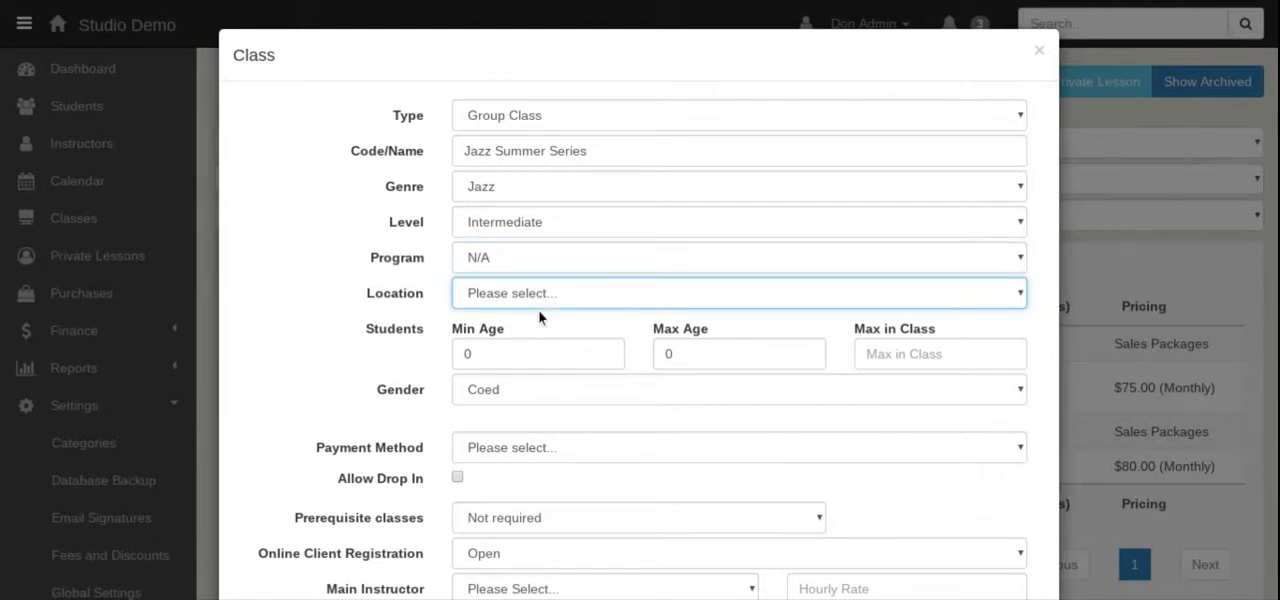
pyautogui.click(543, 386)
# Set the student age range to 16–99 and the maximum in class to 99.
pyautogui.press('Tab')
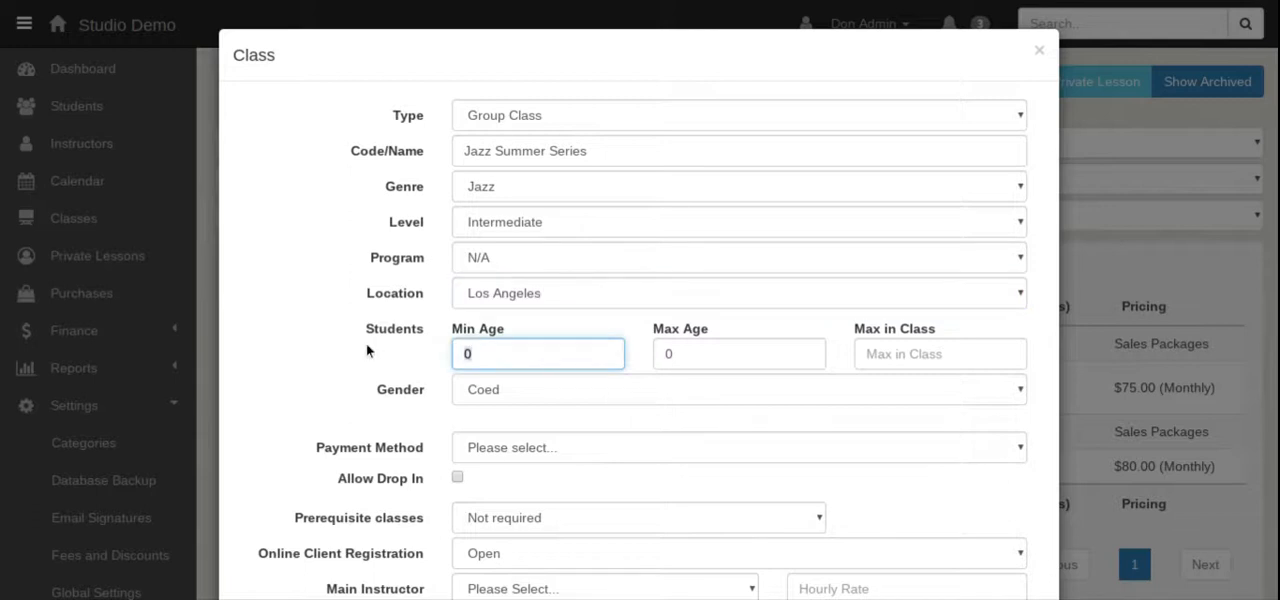
pyautogui.write('16')
pyautogui.click(717, 356)
pyautogui.press('BackSpace')
pyautogui.write('99')
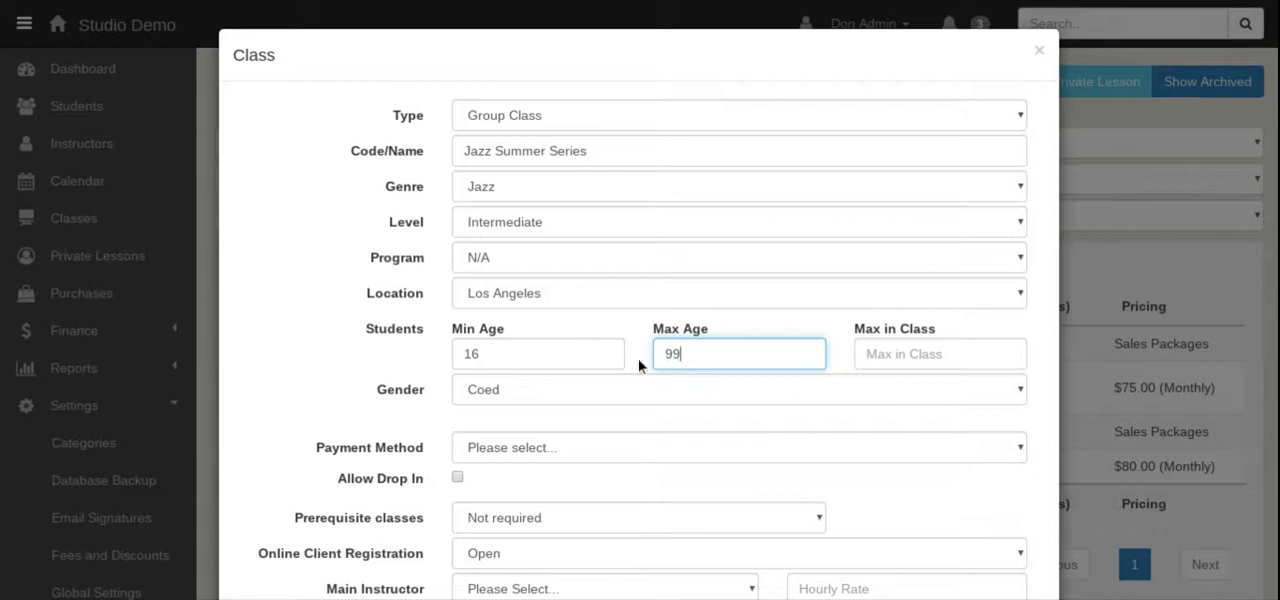
pyautogui.click(937, 360)
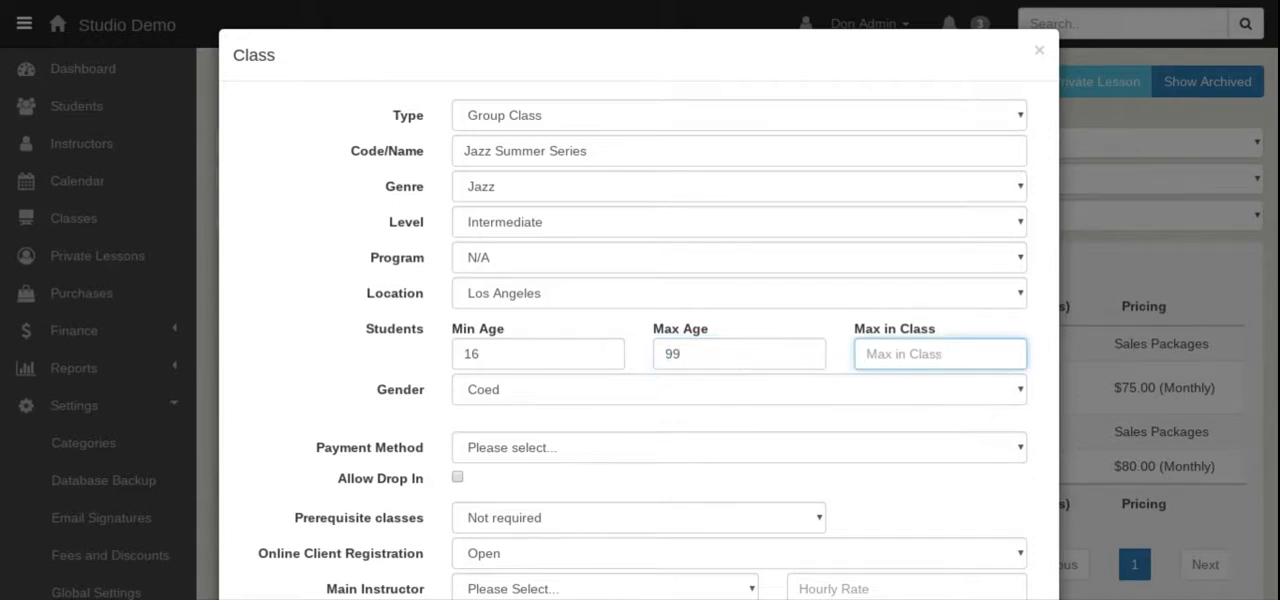
pyautogui.write('99')
# Set the payment method of the Jazz Summer Series class to Sales Items.
pyautogui.click(572, 425)
pyautogui.click(569, 460)
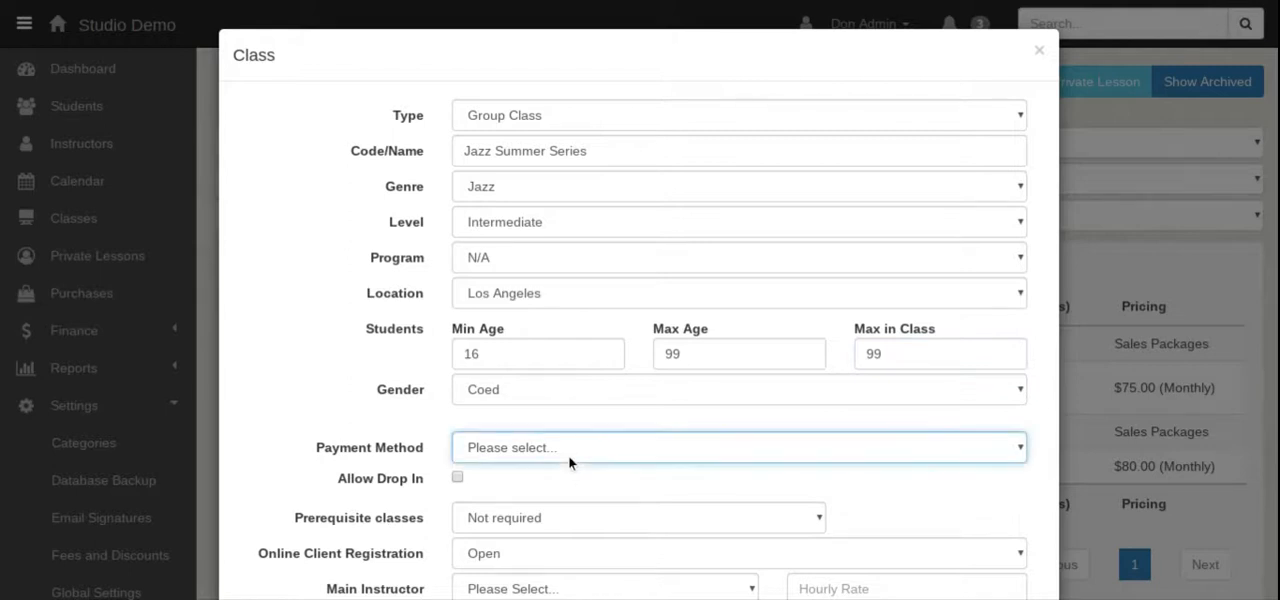
pyautogui.click(552, 545)
pyautogui.scroll(-5, 395, 340)
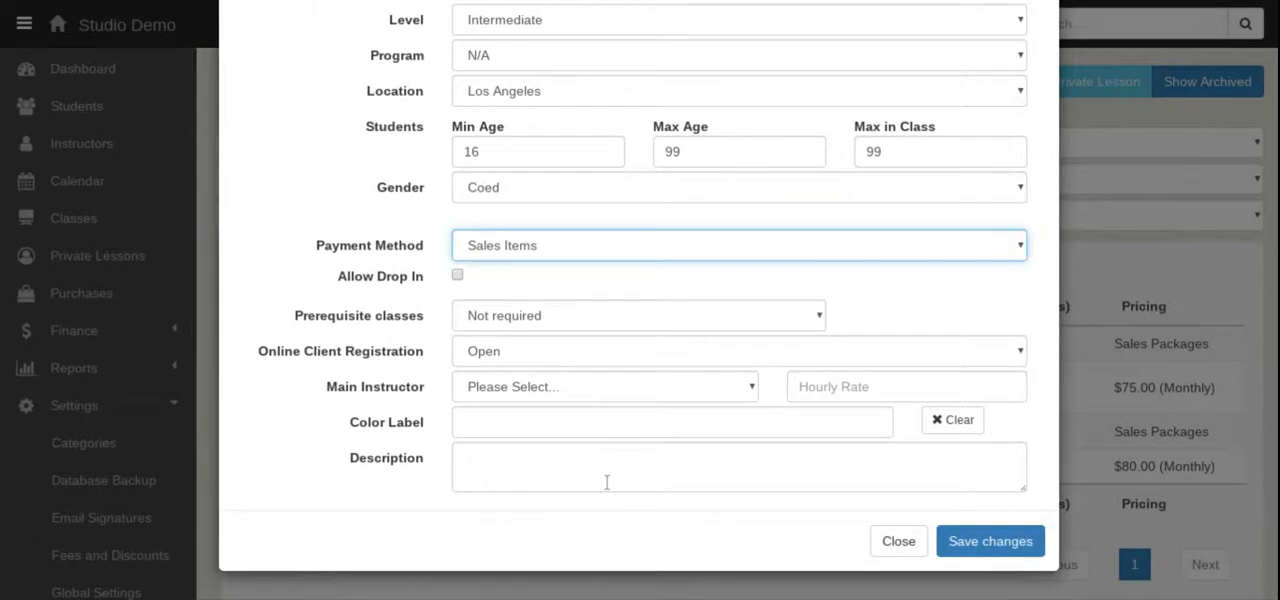
# Assign the studio's admin as main instructor of the jazz class, keep the default hourly rate and save the class.
pyautogui.click(580, 398)
pyautogui.click(563, 510)
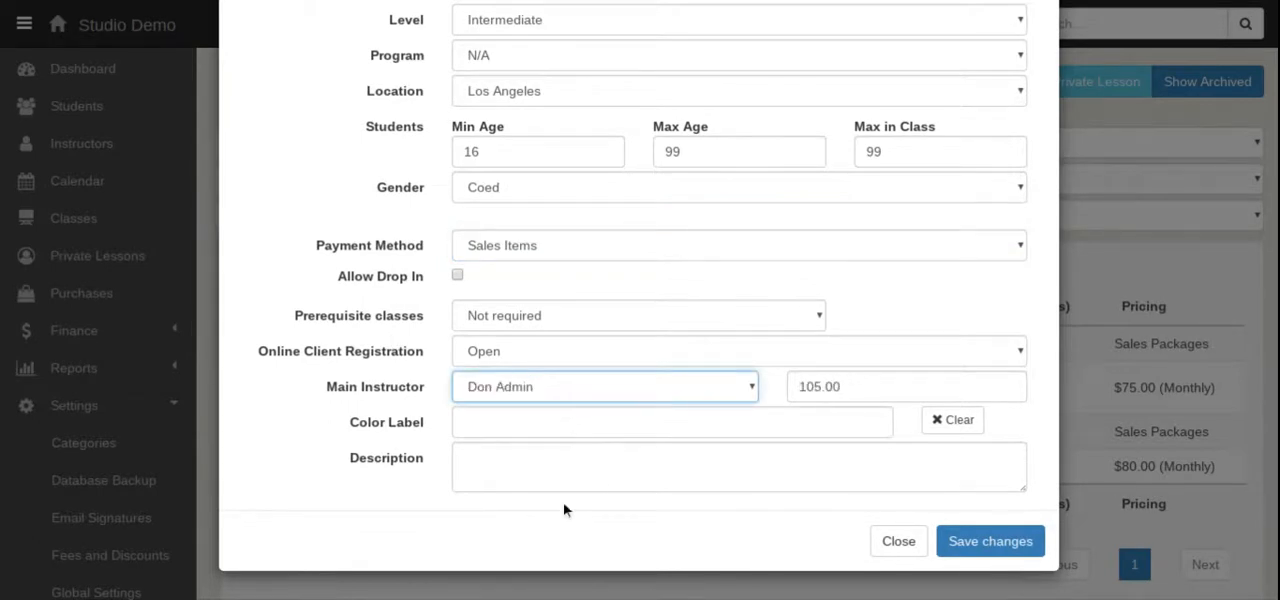
pyautogui.moveTo(858, 386); pyautogui.dragTo(722, 381)
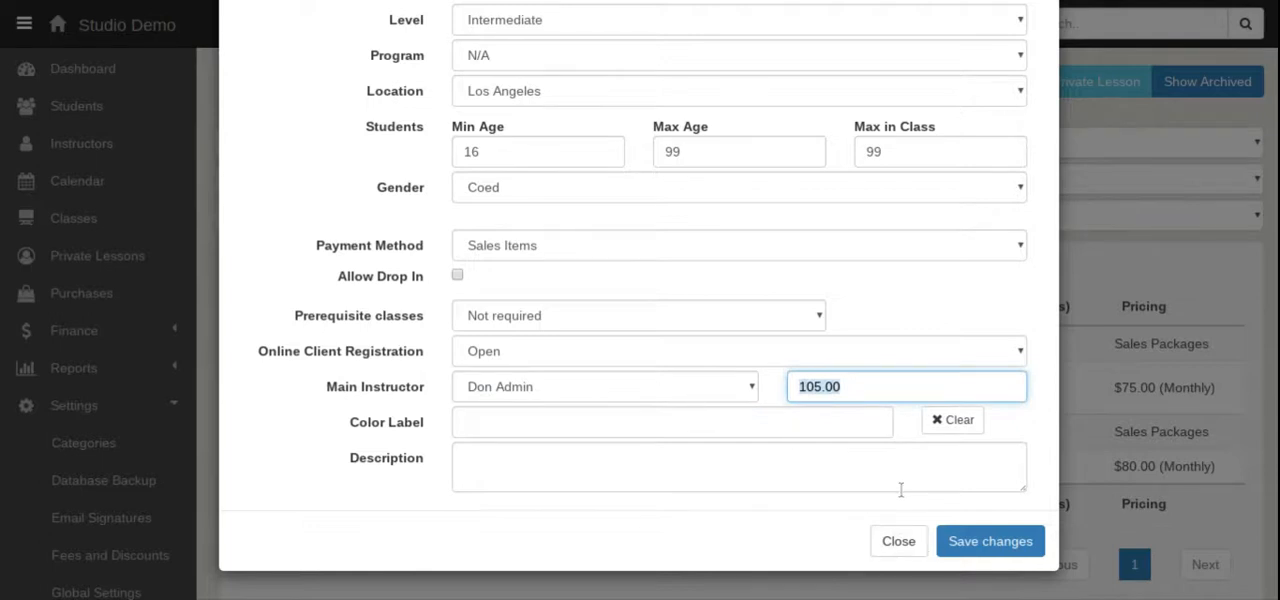
pyautogui.click(984, 551)
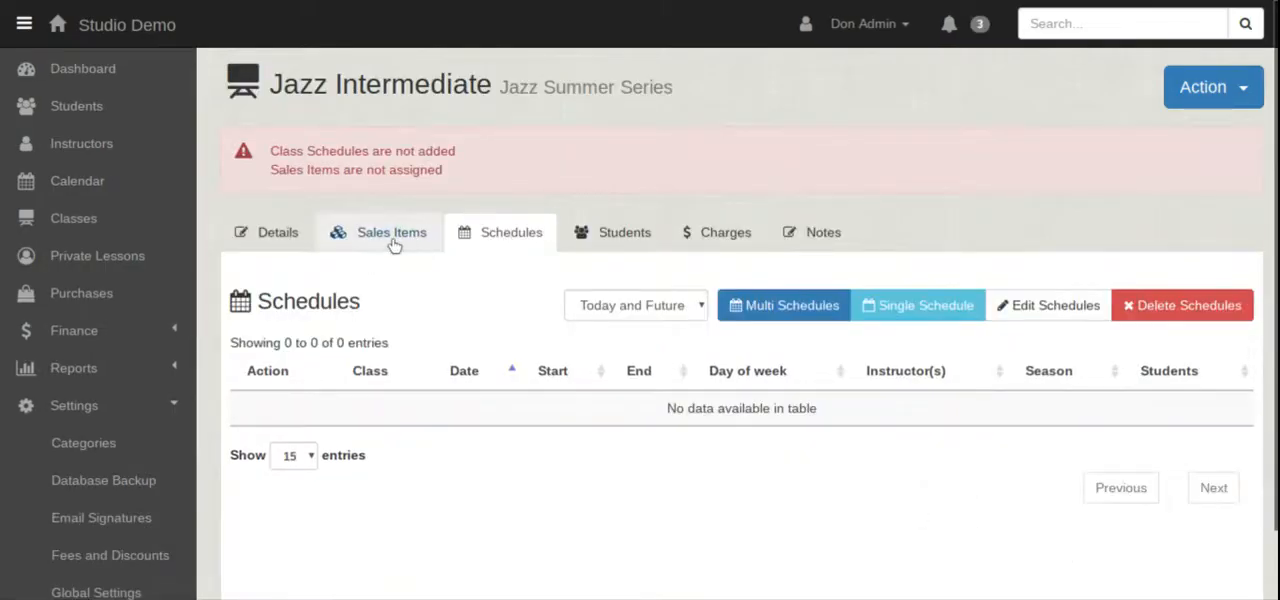
# Add multiple schedules to Jazz Summer Series for season 2019, every Tuesday from 3:00 PM to 4:00 PM.
pyautogui.click(804, 312)
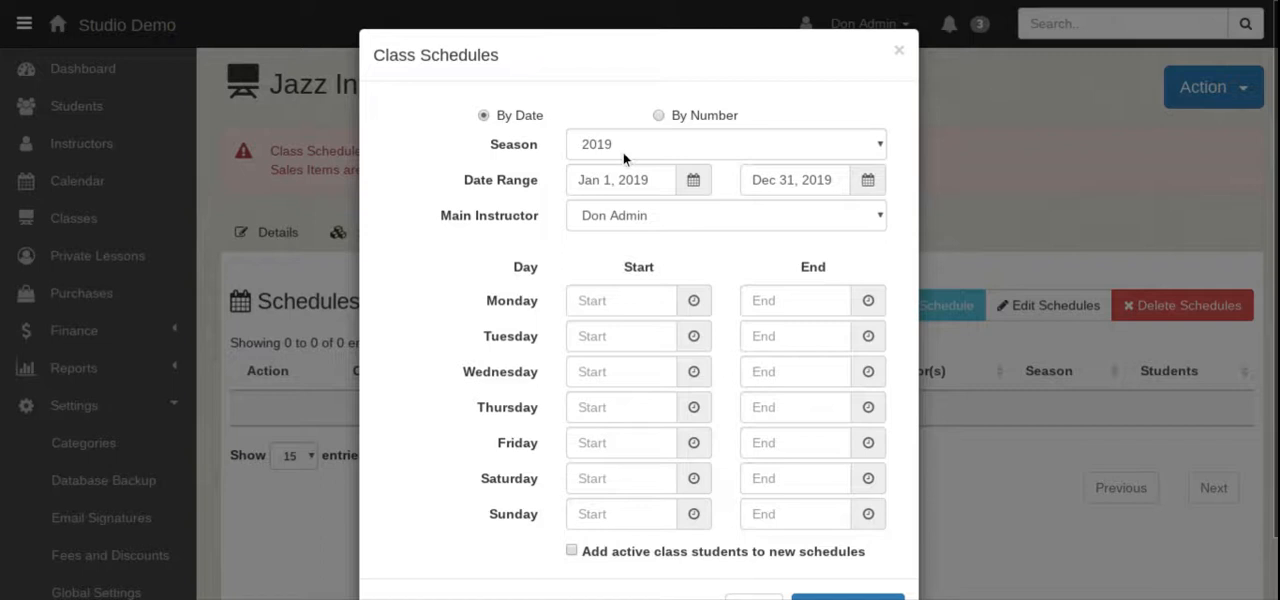
pyautogui.click(623, 152)
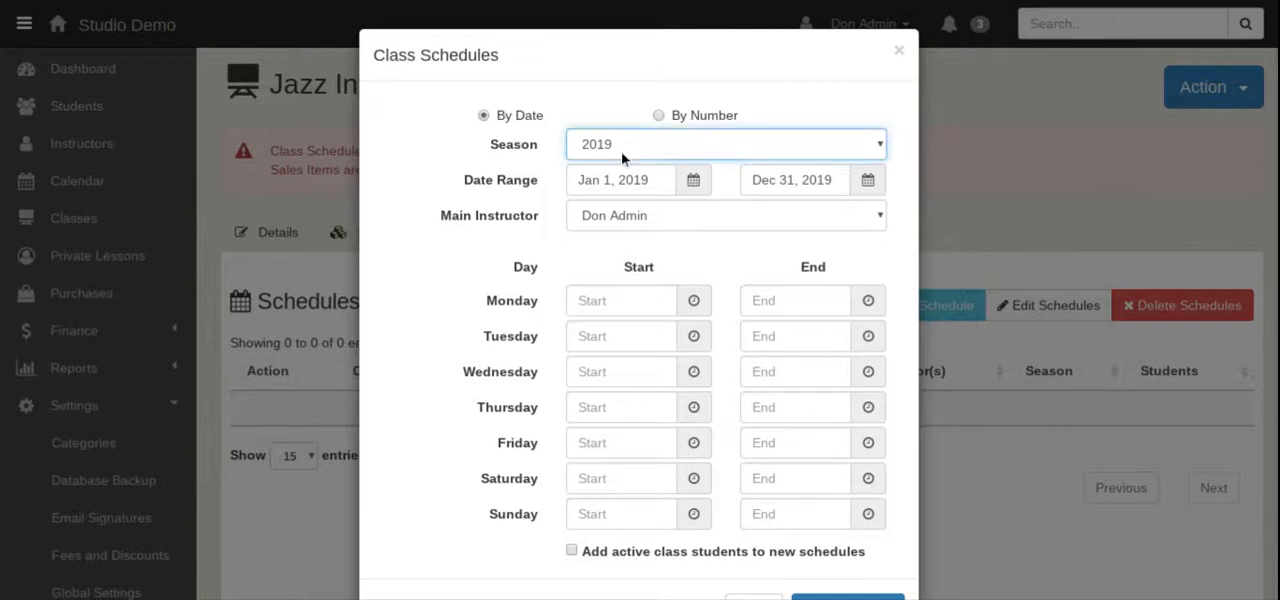
pyautogui.click(597, 341)
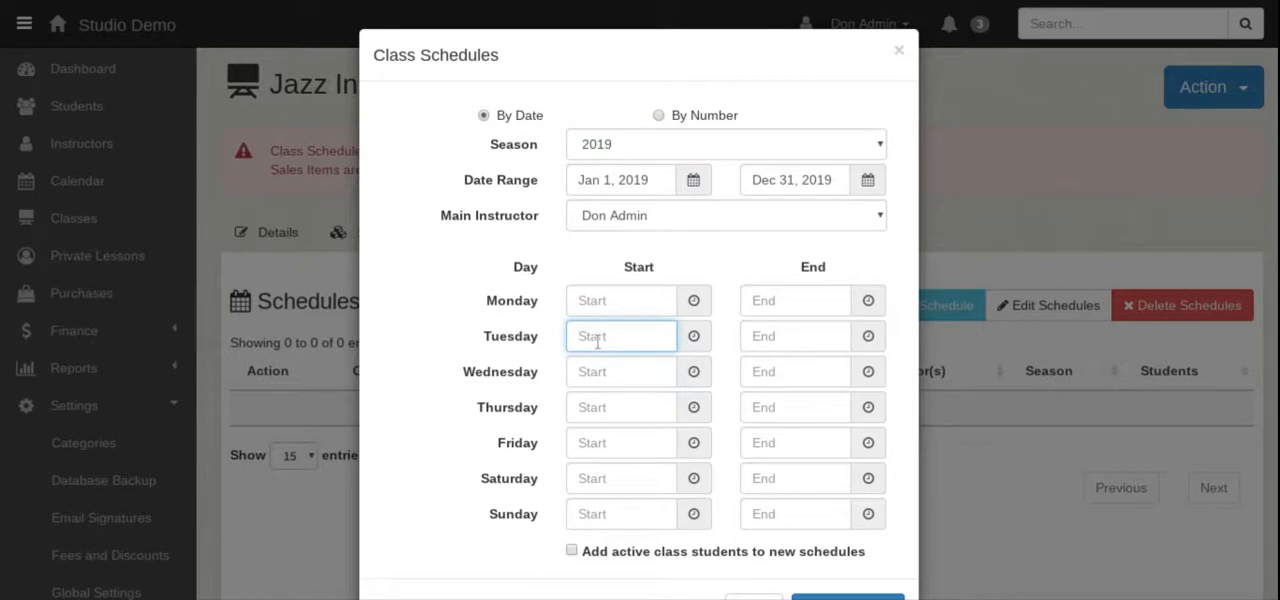
pyautogui.write('3:00')
pyautogui.press('Tab')
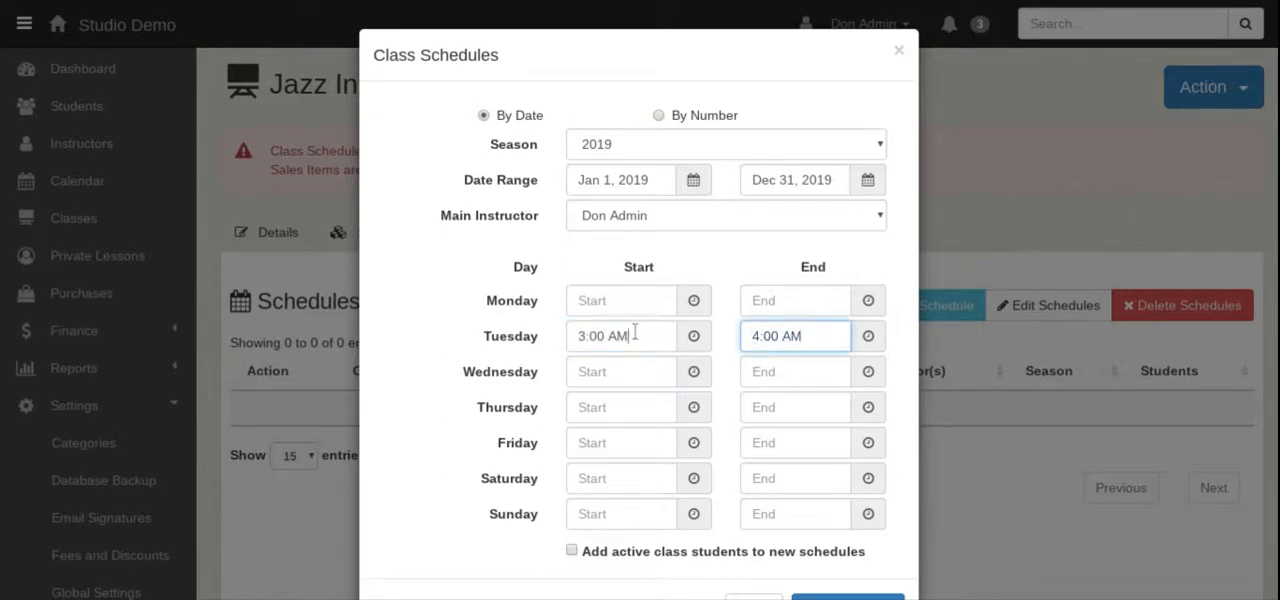
pyautogui.moveTo(632, 336); pyautogui.dragTo(611, 336)
pyautogui.write('PM')
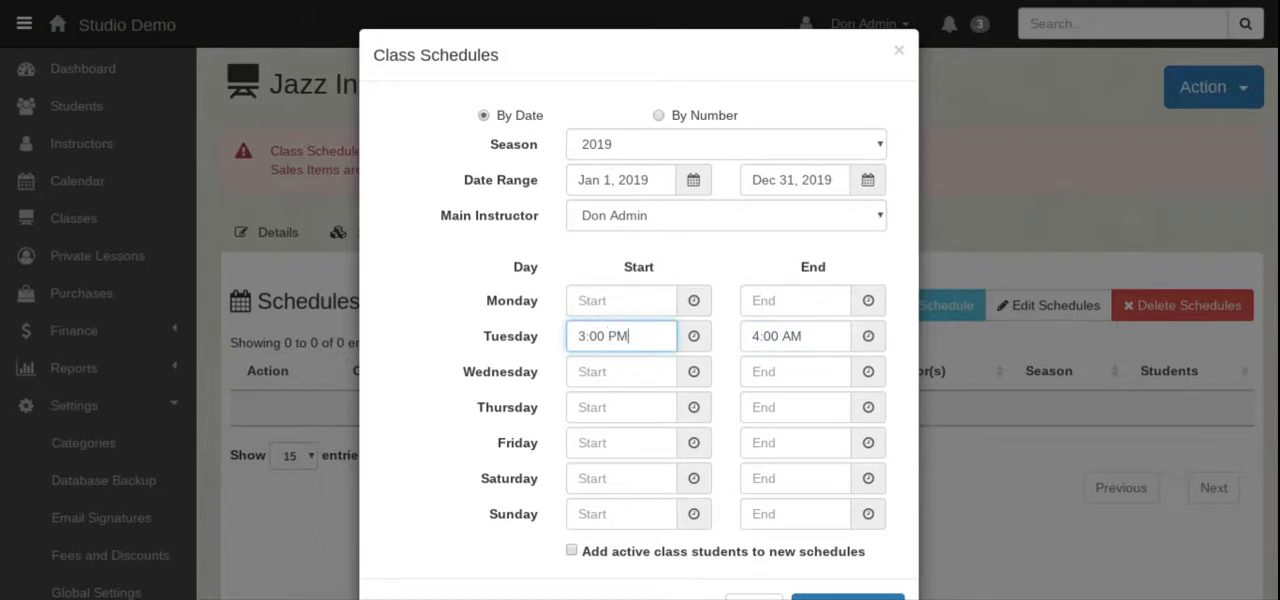
pyautogui.press('Tab')
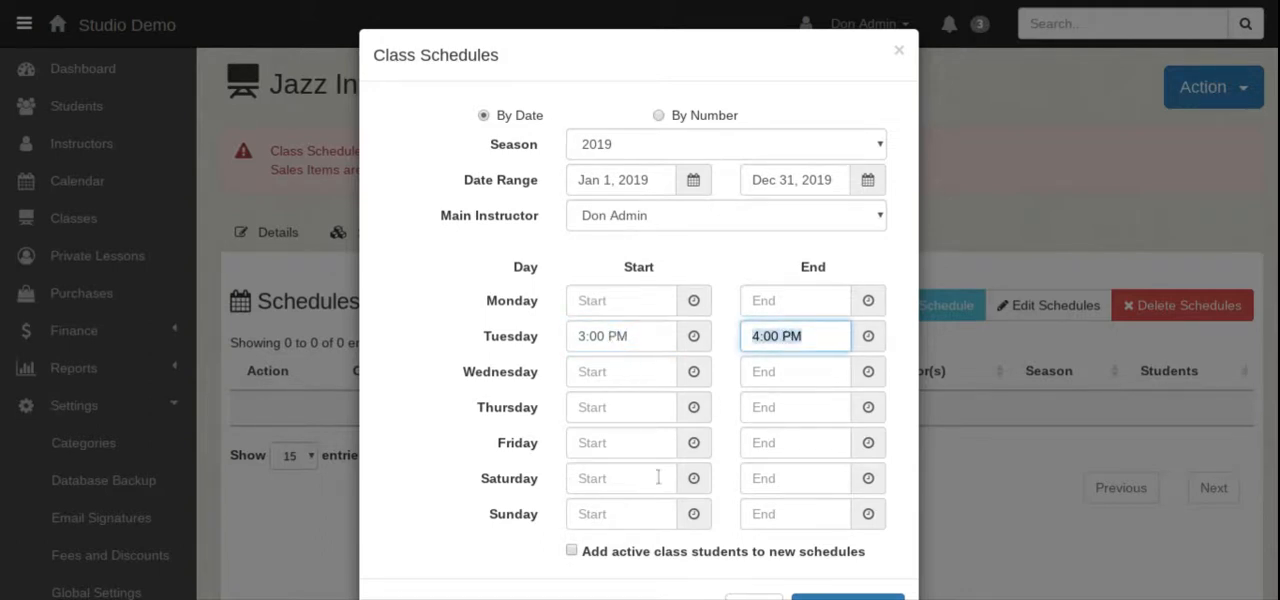
pyautogui.scroll(-2, 659, 477)
pyautogui.click(815, 553)
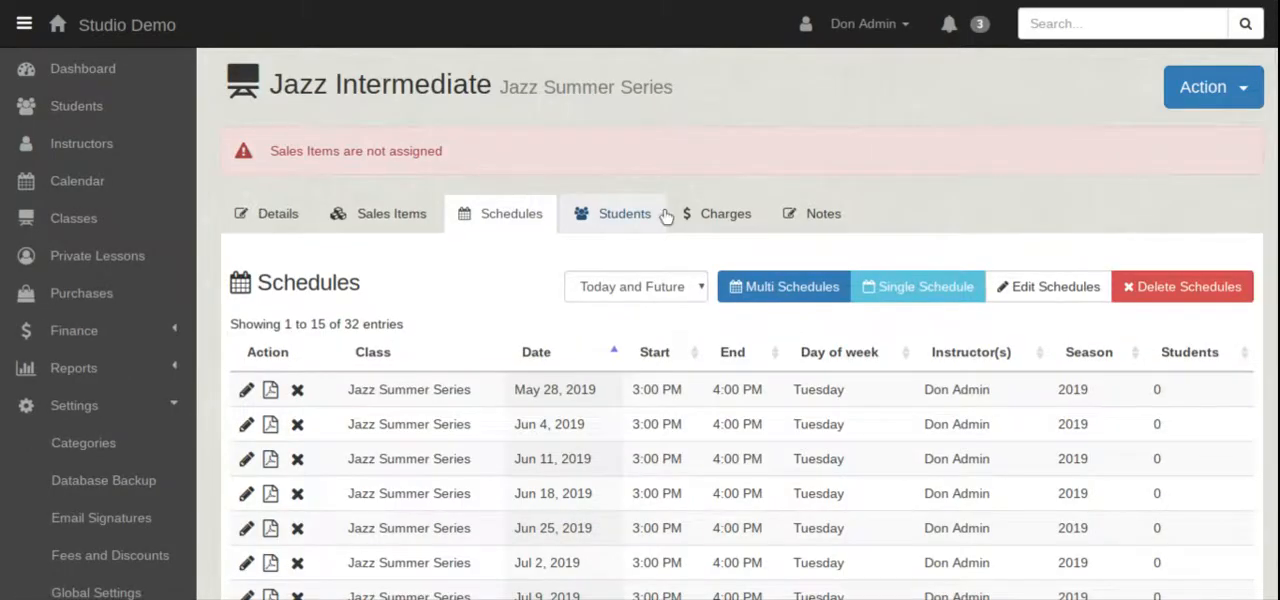
pyautogui.scroll(-1, 508, 300)
pyautogui.scroll(1, 508, 300)
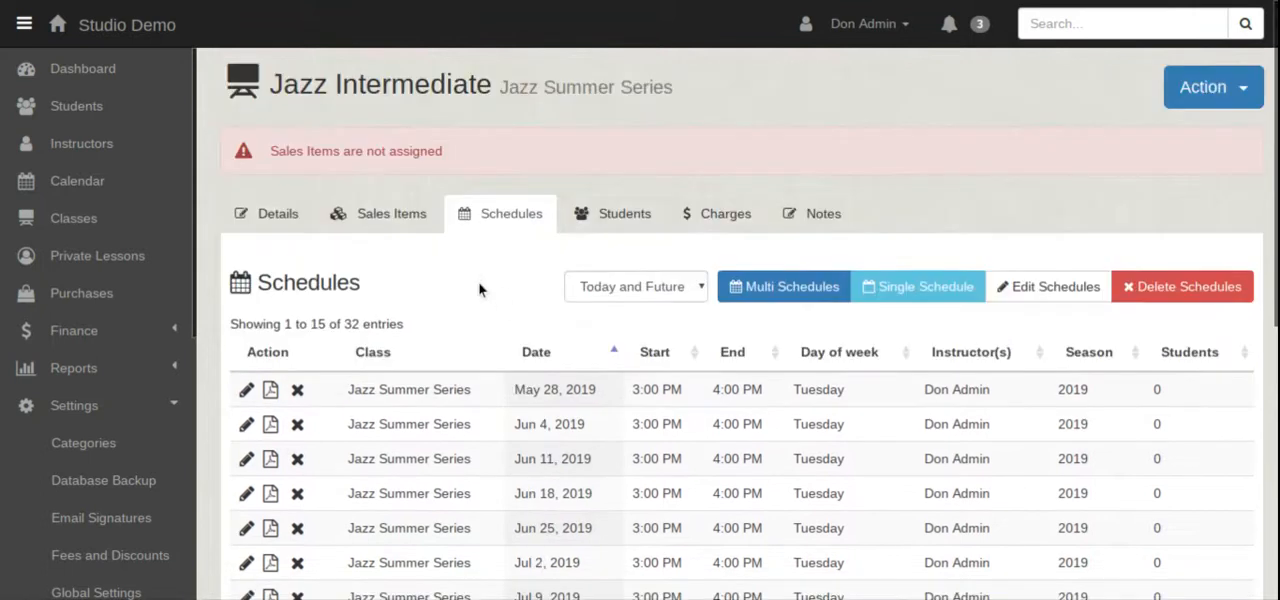
# Assign the sales item 5 Group Class Pack $80.00 to the Jazz Summer Series class and save the changes.
pyautogui.click(368, 214)
pyautogui.scroll(-3, 366, 220)
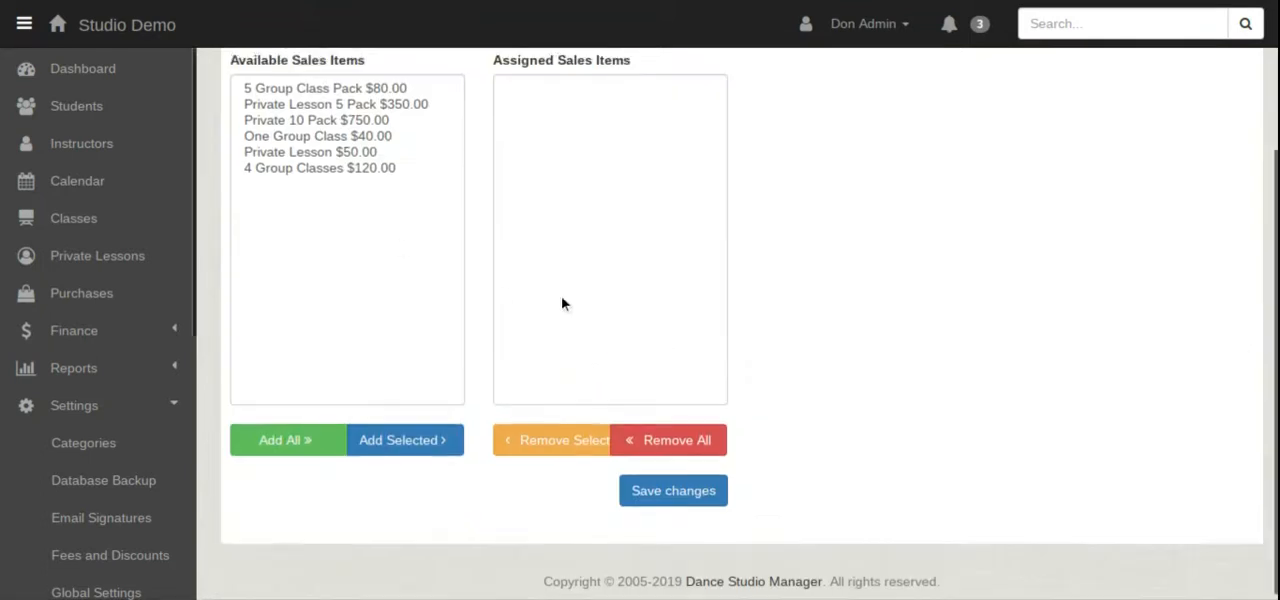
pyautogui.scroll(1, 562, 304)
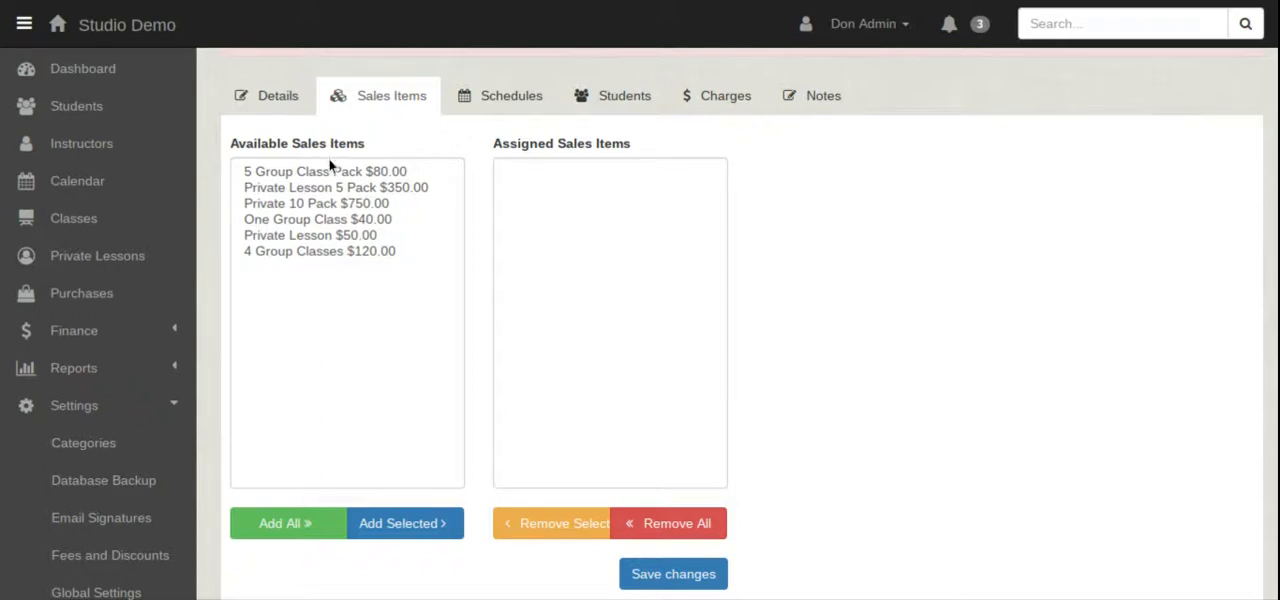
pyautogui.click(286, 172)
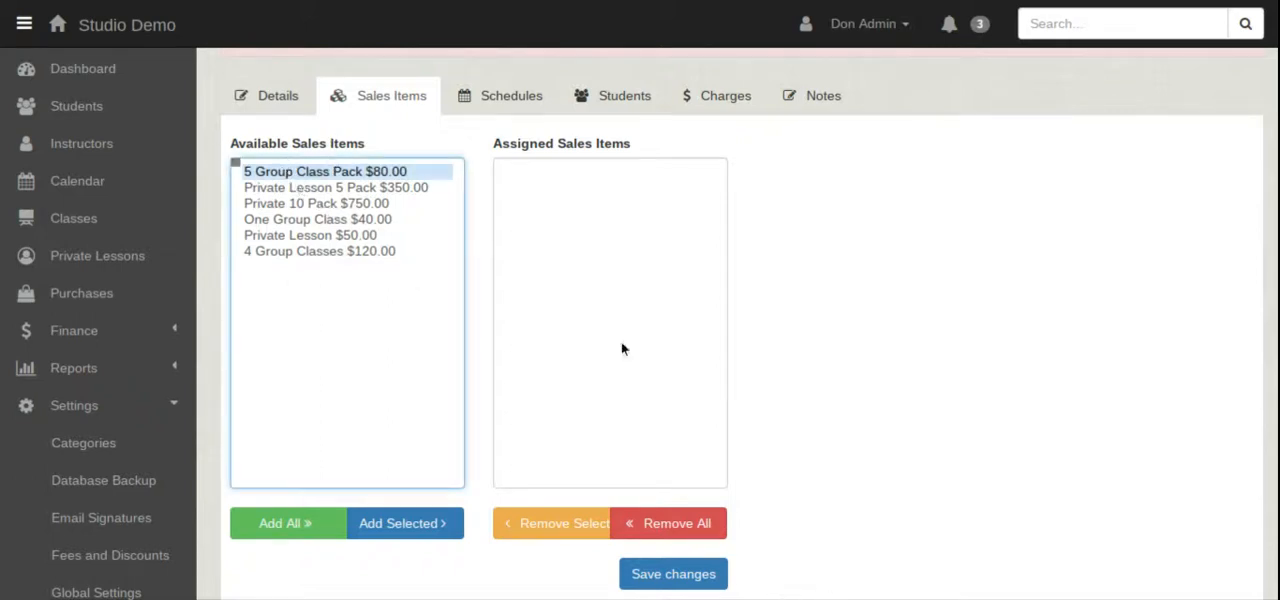
pyautogui.click(414, 524)
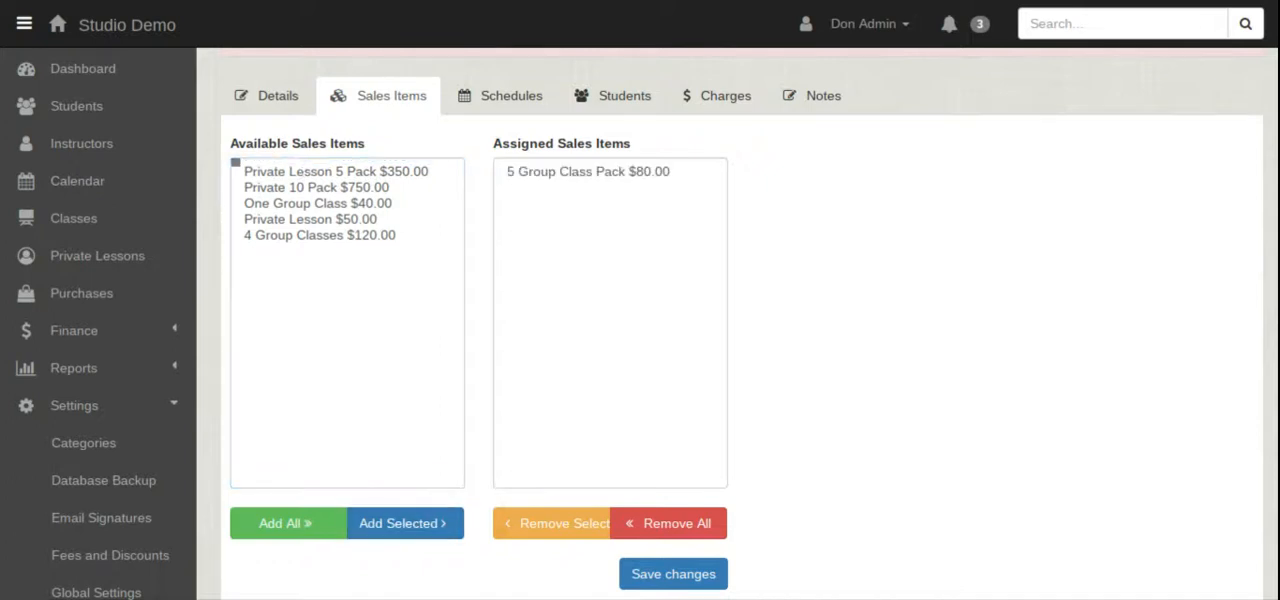
pyautogui.click(703, 585)
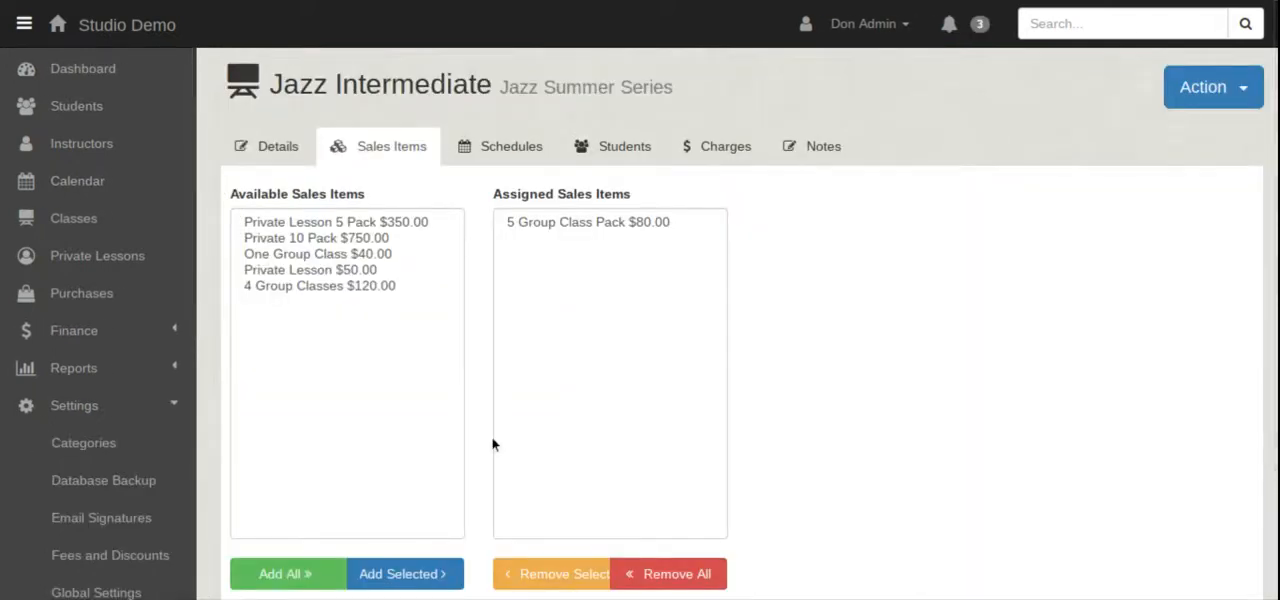
# Add 4 Group Classes $120.00 to the assigned sales items of the jazz class and save.
pyautogui.click(320, 287)
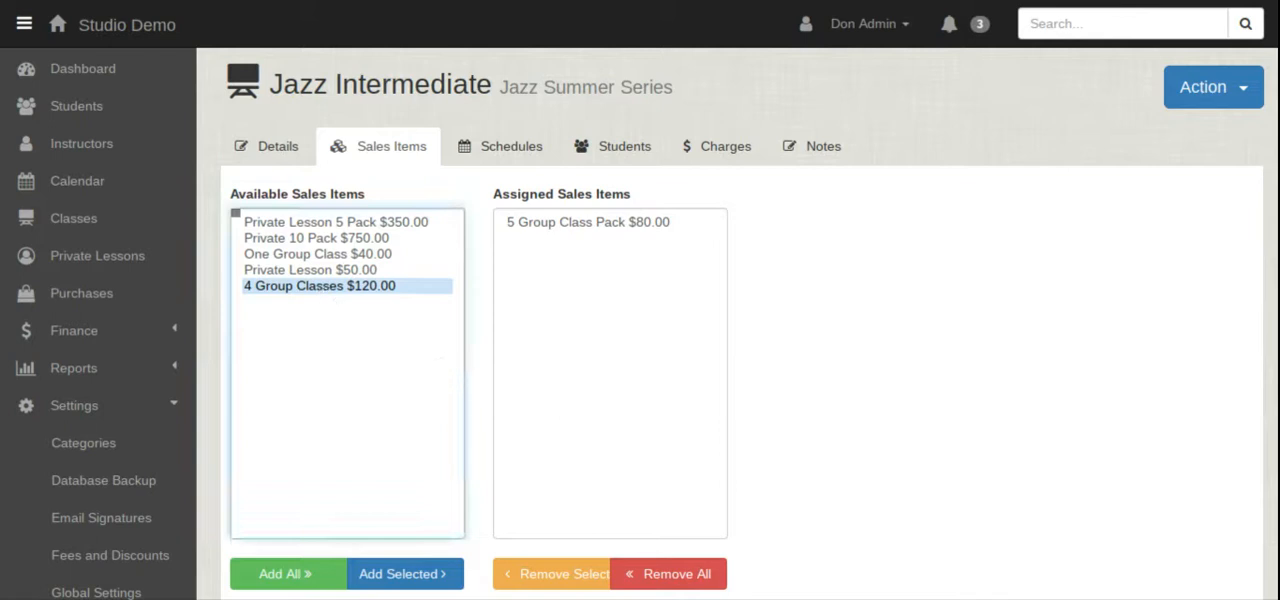
pyautogui.click(400, 584)
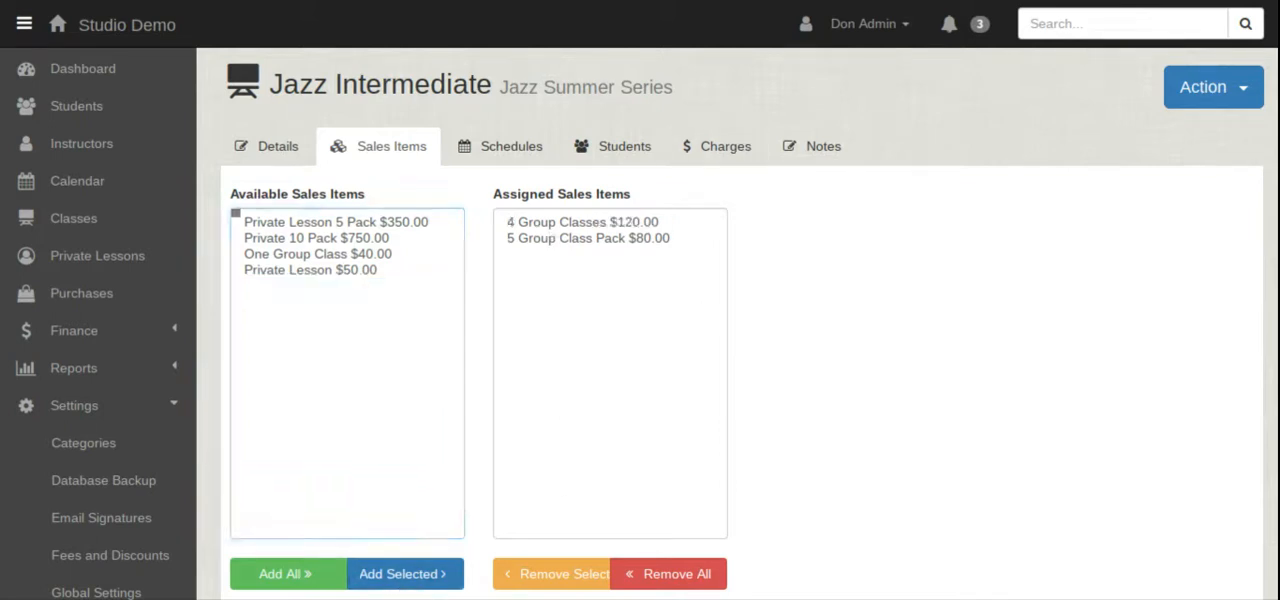
pyautogui.scroll(-2, 763, 350)
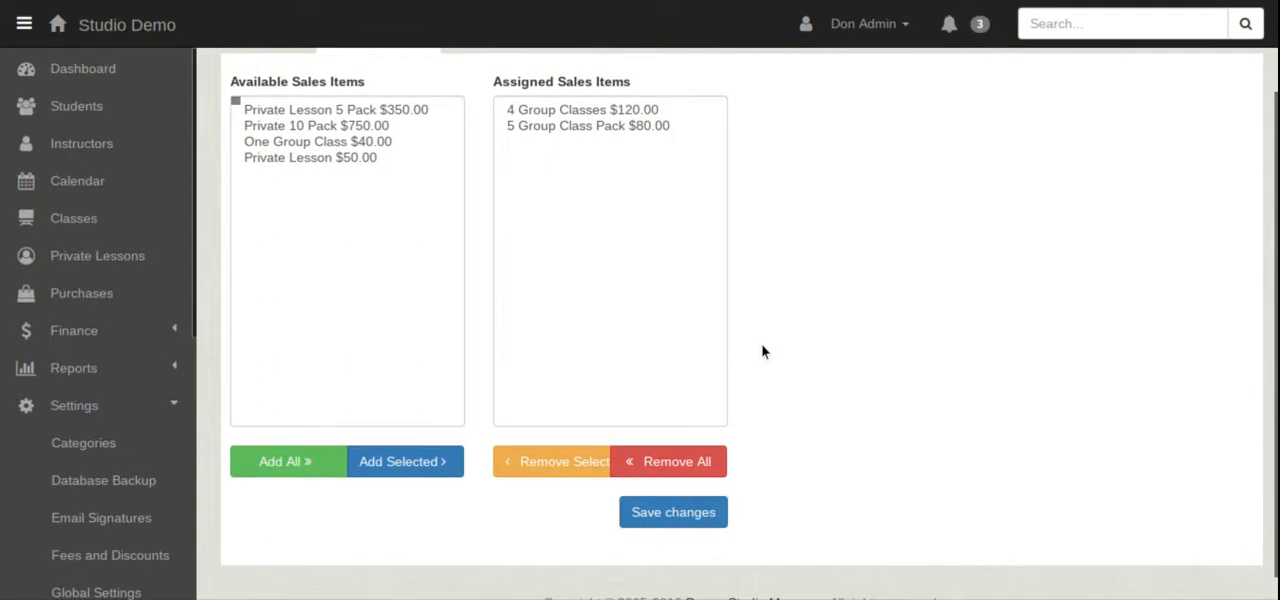
pyautogui.click(710, 520)
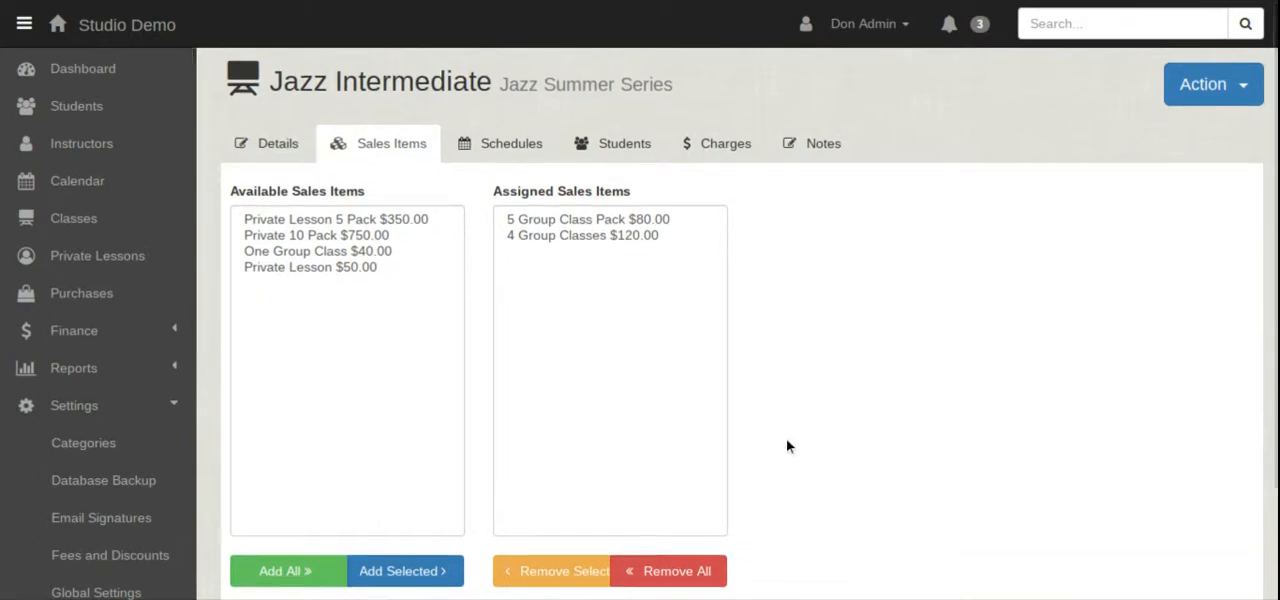
# Check the scheduled classes in the studio calendar and open the list of classes.
pyautogui.click(65, 200)
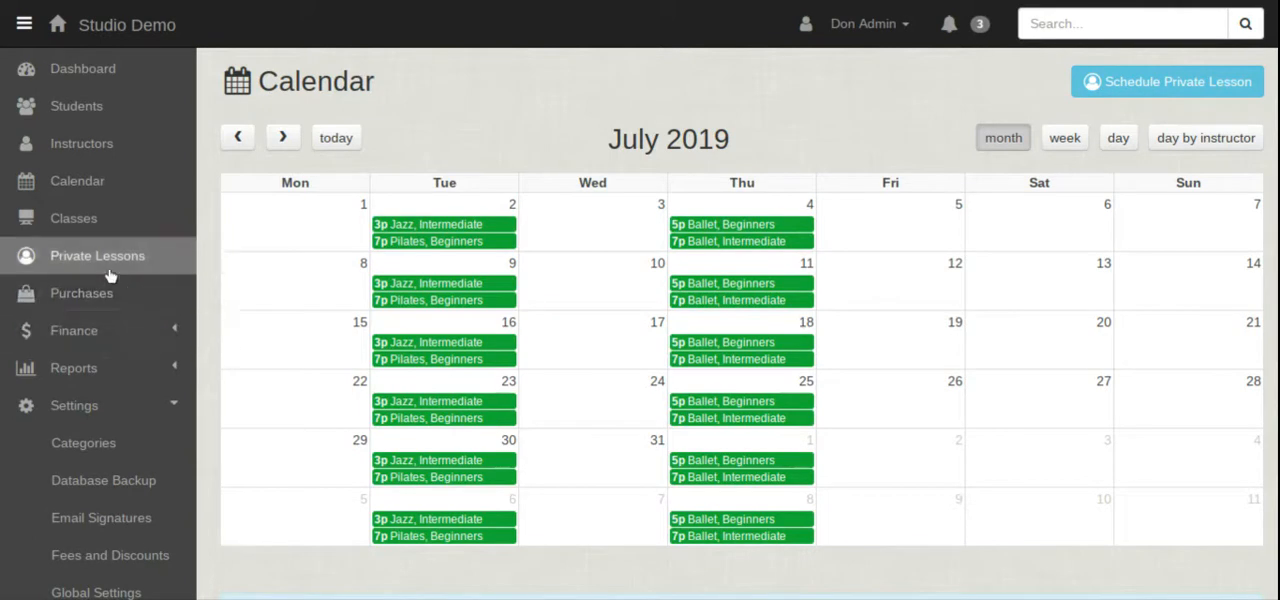
pyautogui.click(80, 233)
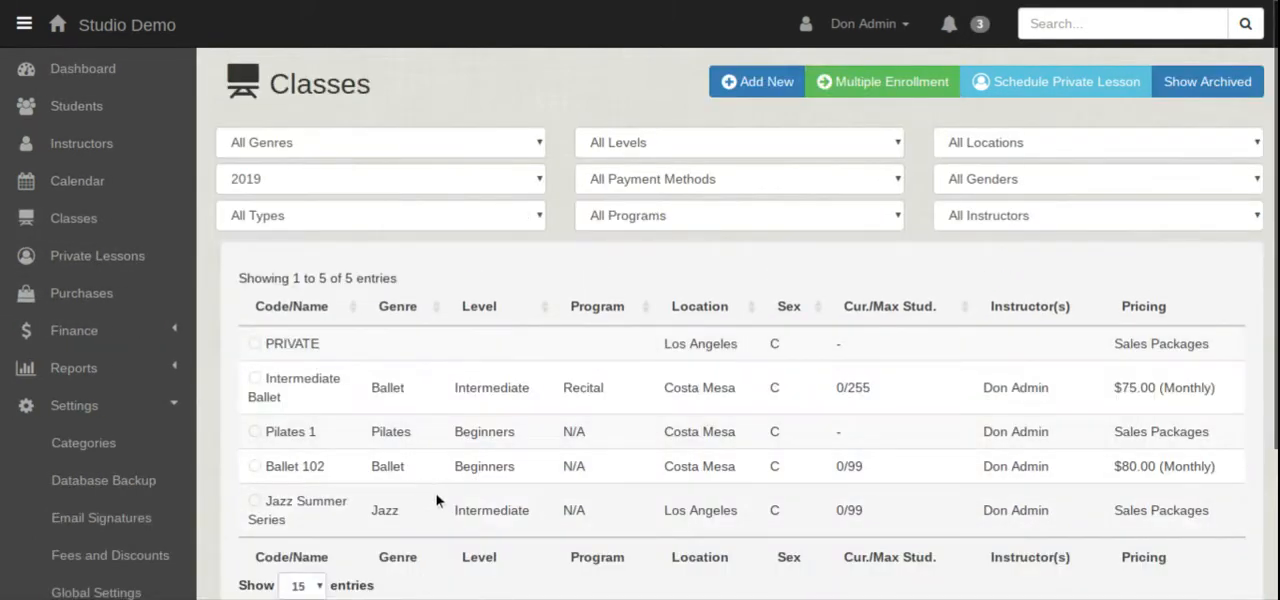
pyautogui.rightClick(317, 470)
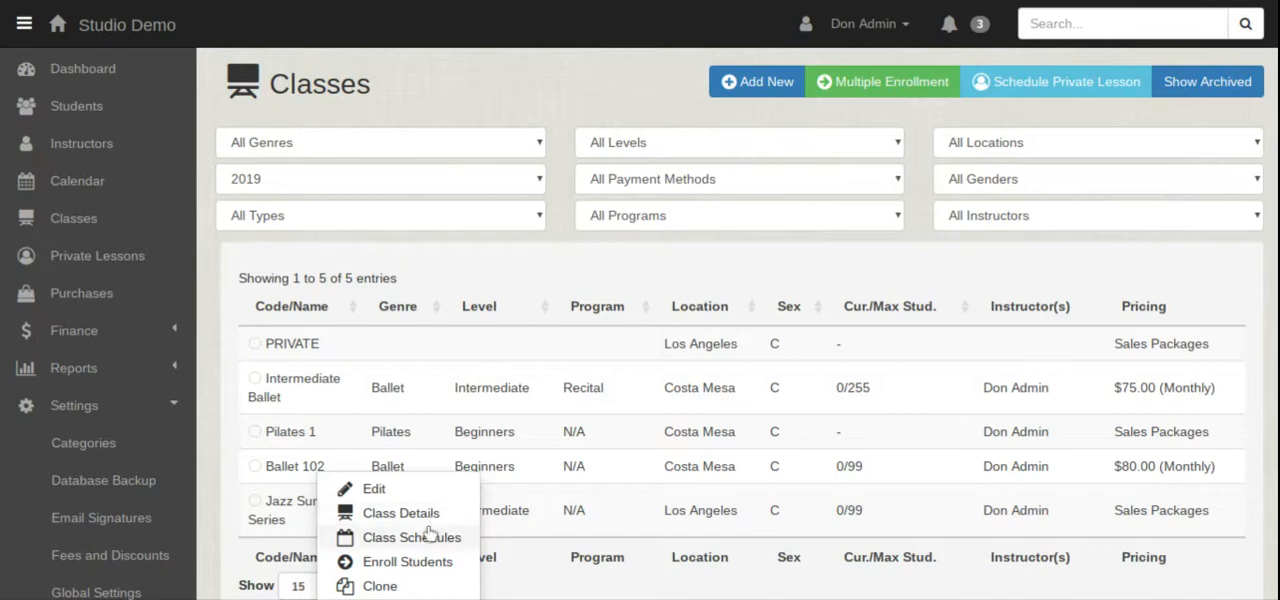
pyautogui.click(423, 582)
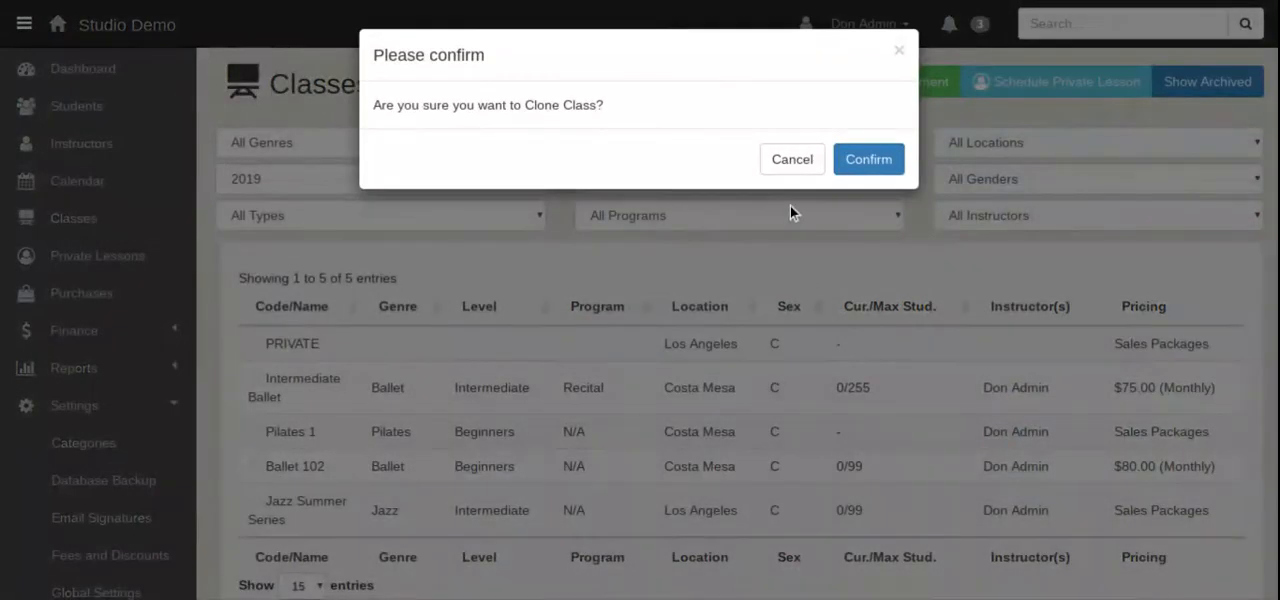
pyautogui.click(898, 50)
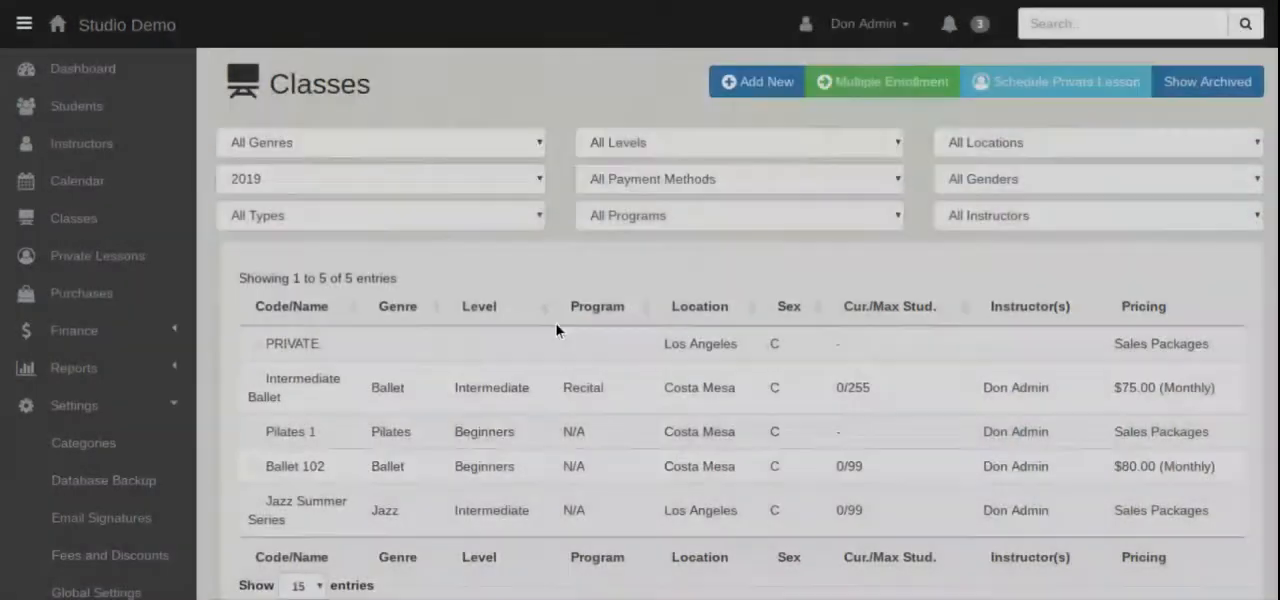
# Open the class details of Ballet 102 and show its enrolled students.
pyautogui.scroll(-1, 488, 407)
pyautogui.rightClick(337, 405)
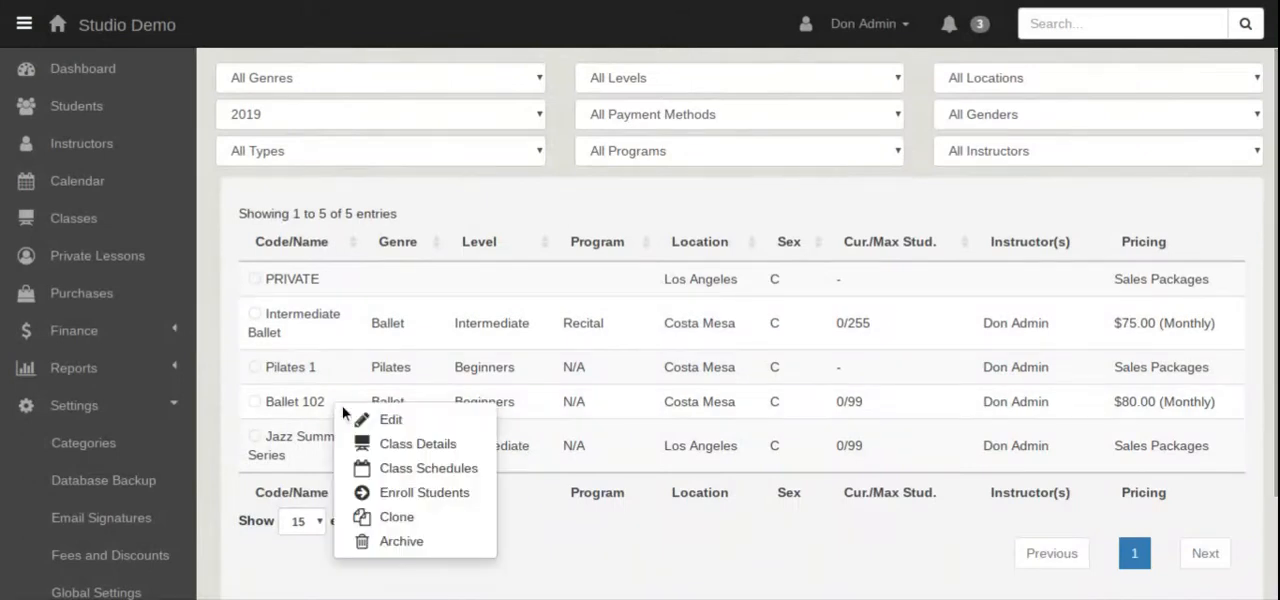
pyautogui.click(405, 446)
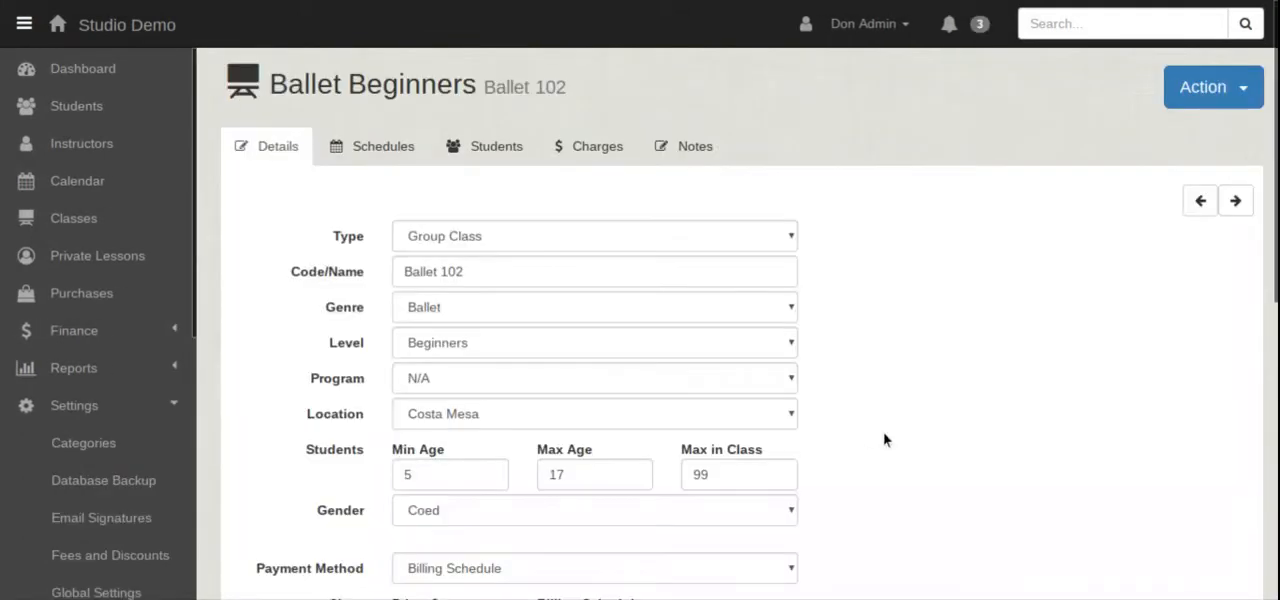
pyautogui.click(478, 160)
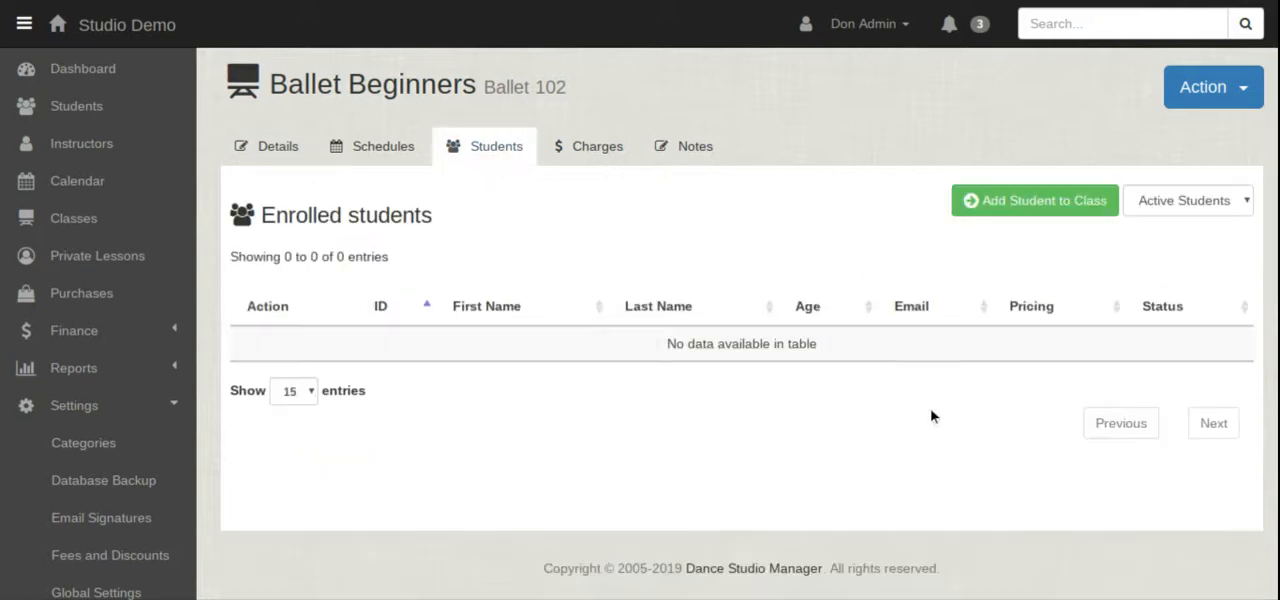
# Enroll the student found by first name in Ballet 102 for season 2019, keeping monthly billing, the 80.00 price and all schedules.
pyautogui.click(1037, 201)
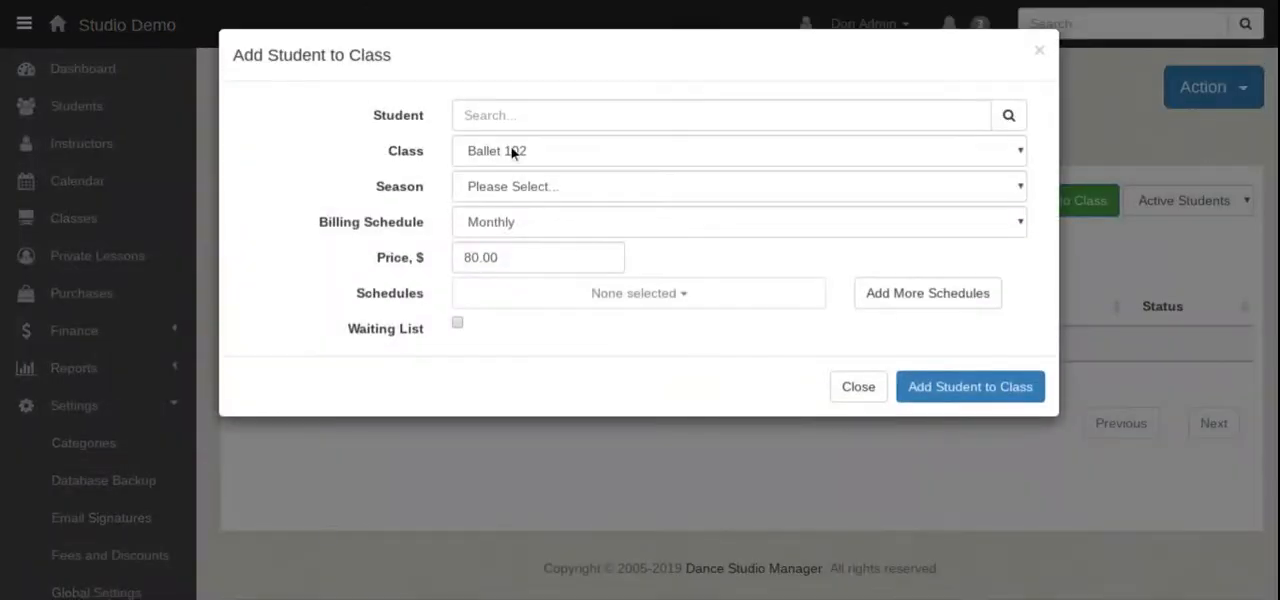
pyautogui.click(494, 115)
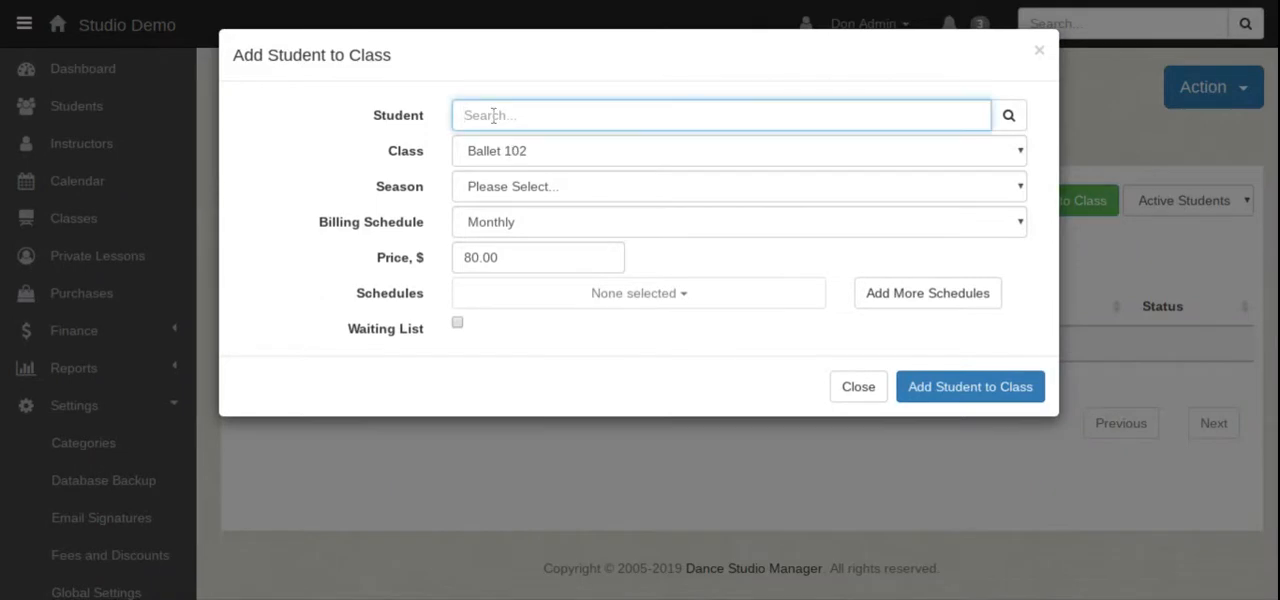
pyautogui.write('ali')
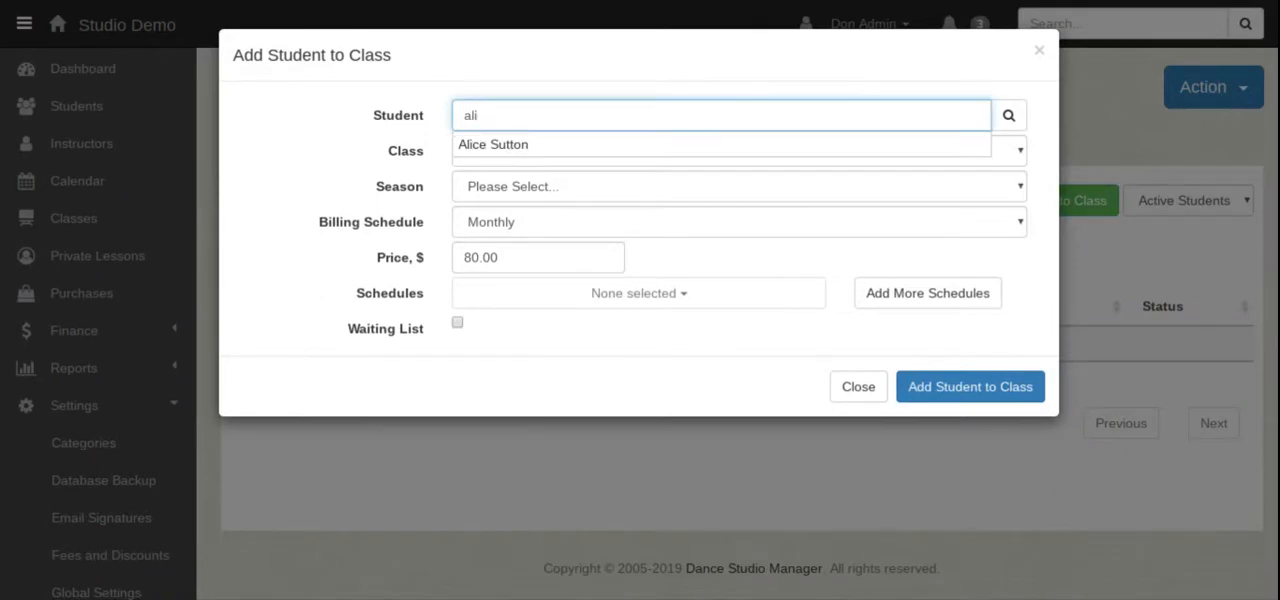
pyautogui.click(500, 145)
pyautogui.click(538, 184)
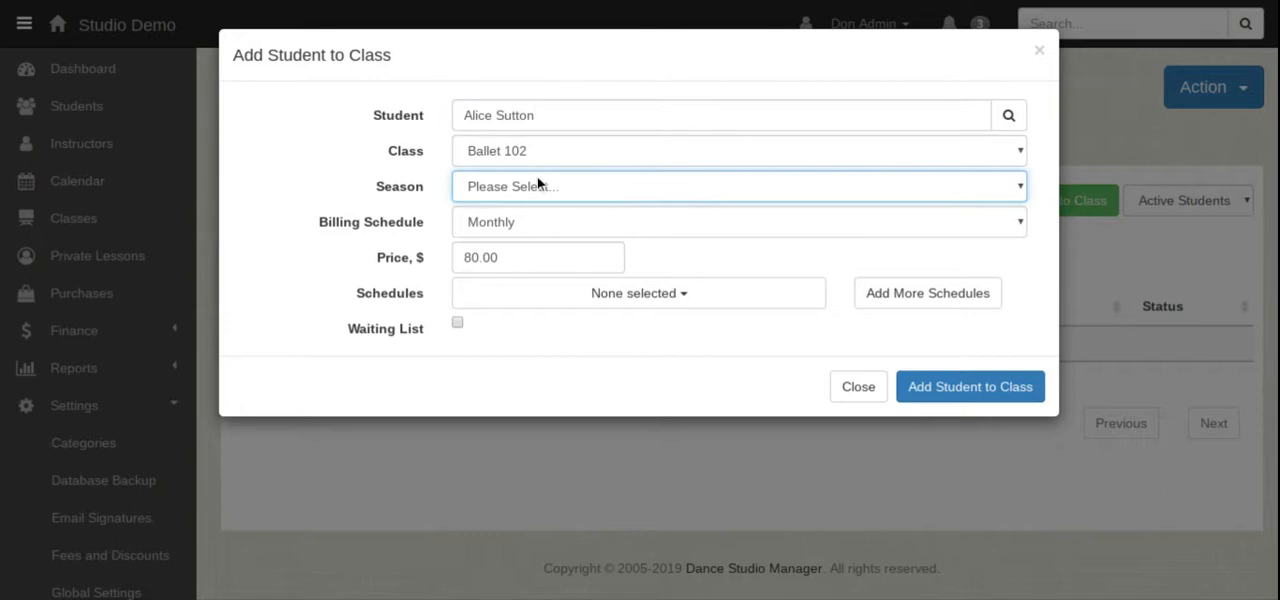
pyautogui.click(526, 216)
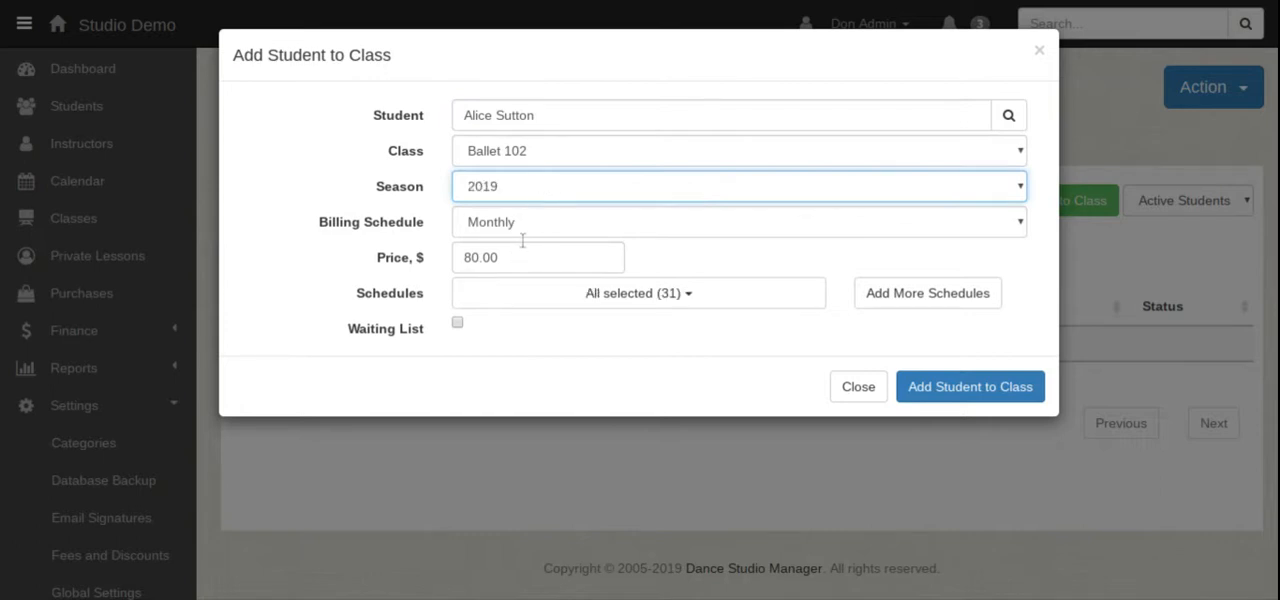
pyautogui.click(963, 396)
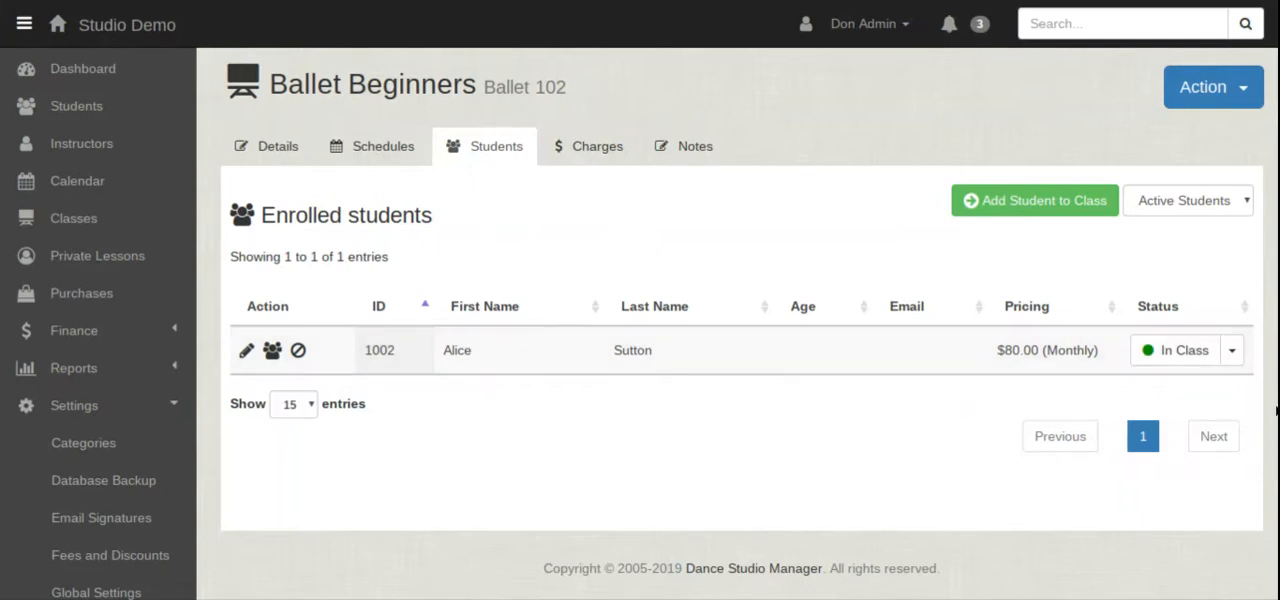
# Expand the Finance section.
pyautogui.click(122, 338)
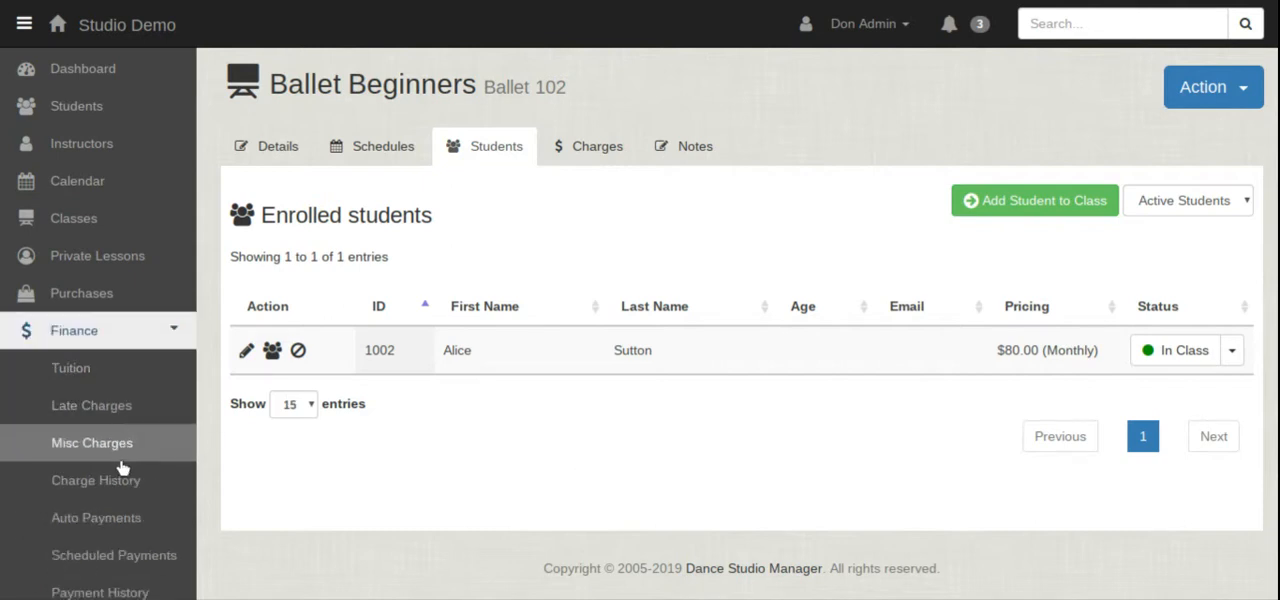